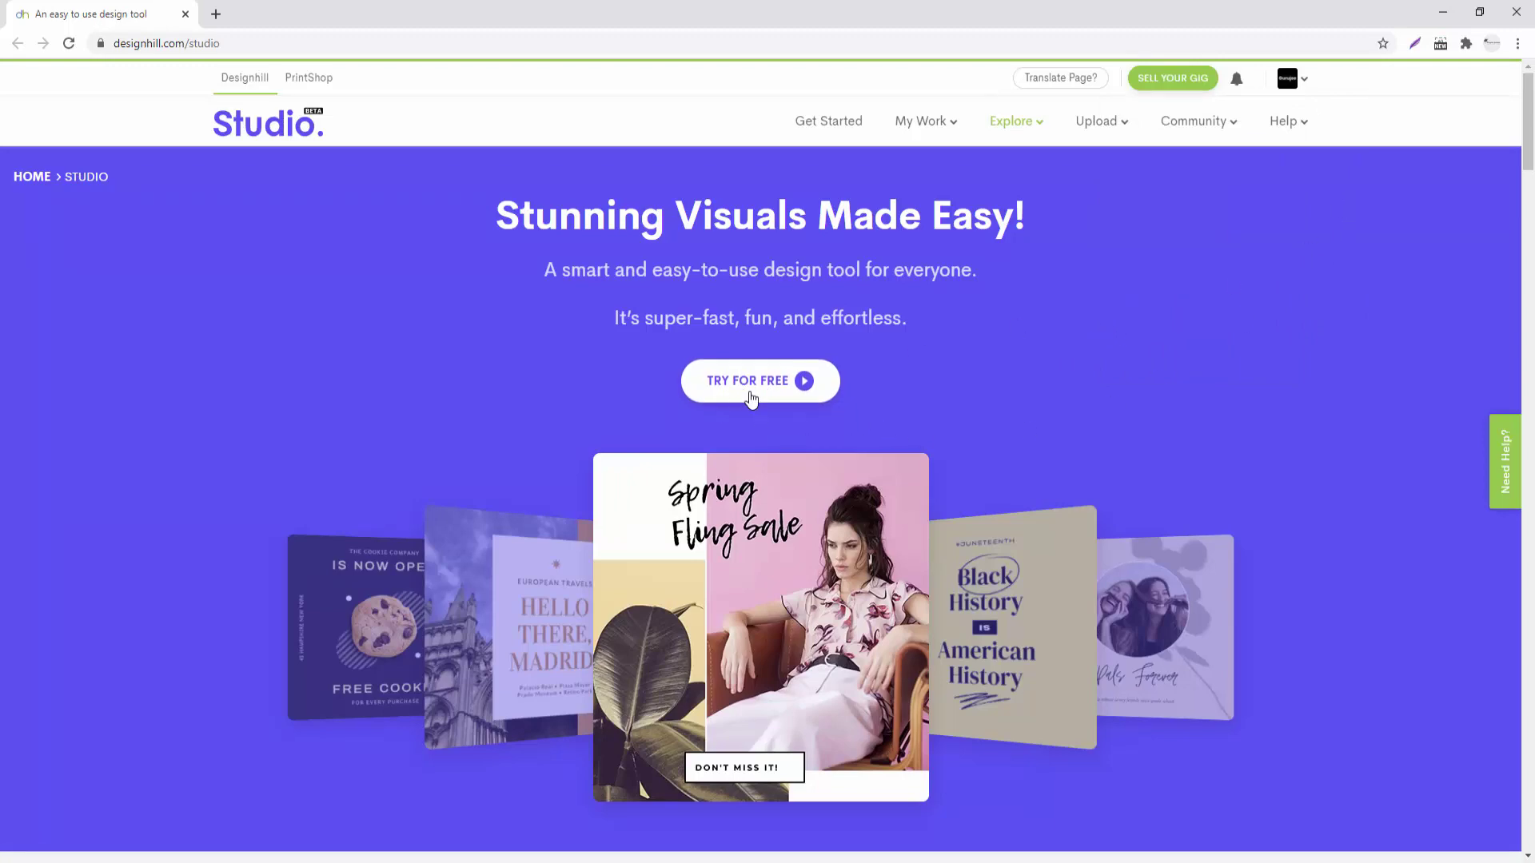
- Open the Studio dashboard and page through design types to Wattpad Book Cover, Event Program and CD Cover
click(765, 390)
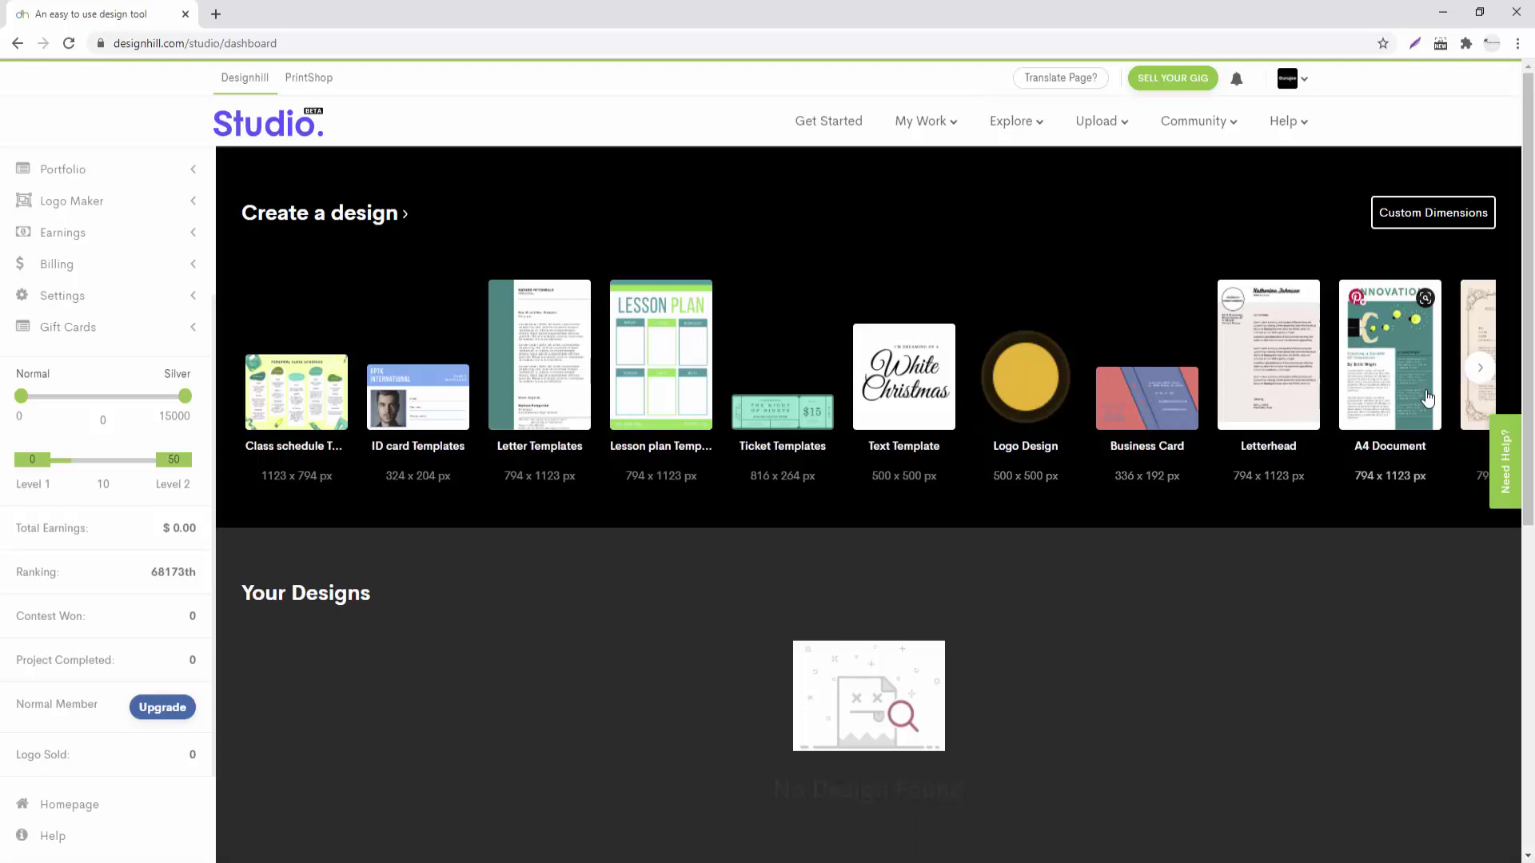
click(1479, 369)
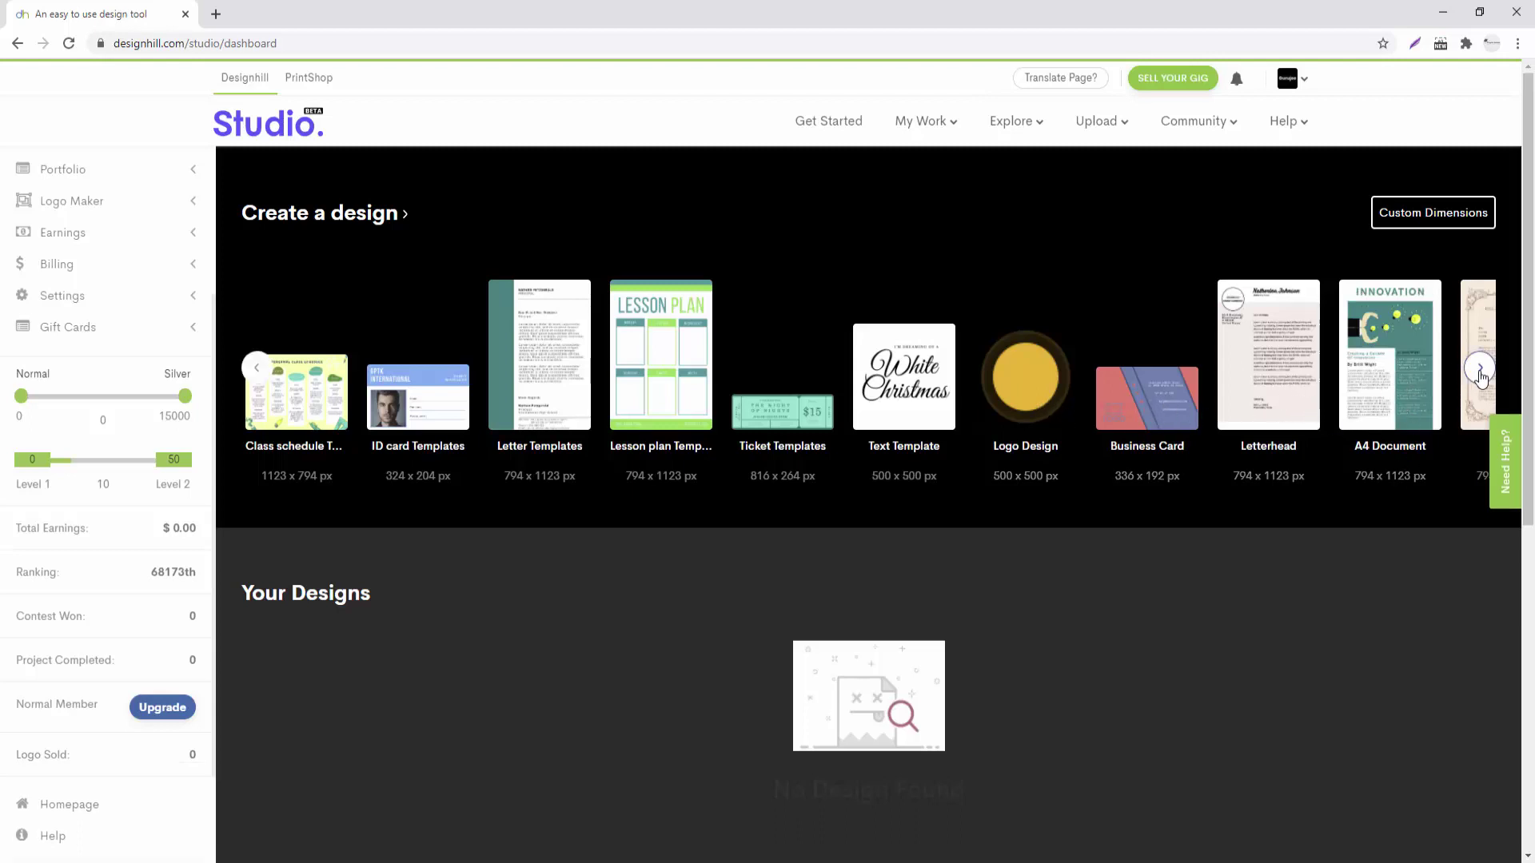
click(1480, 369)
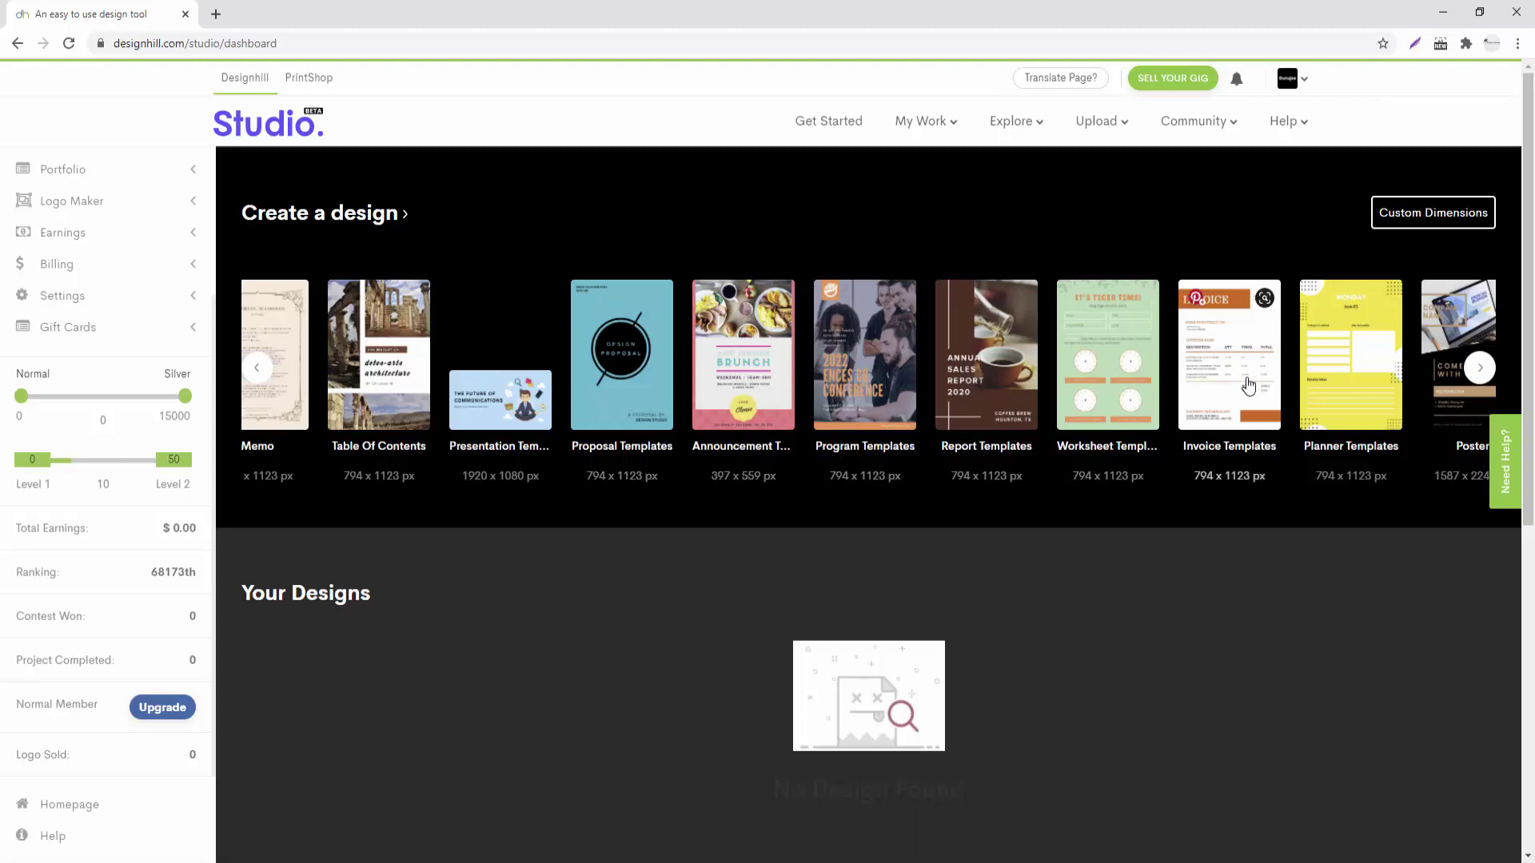
click(1480, 368)
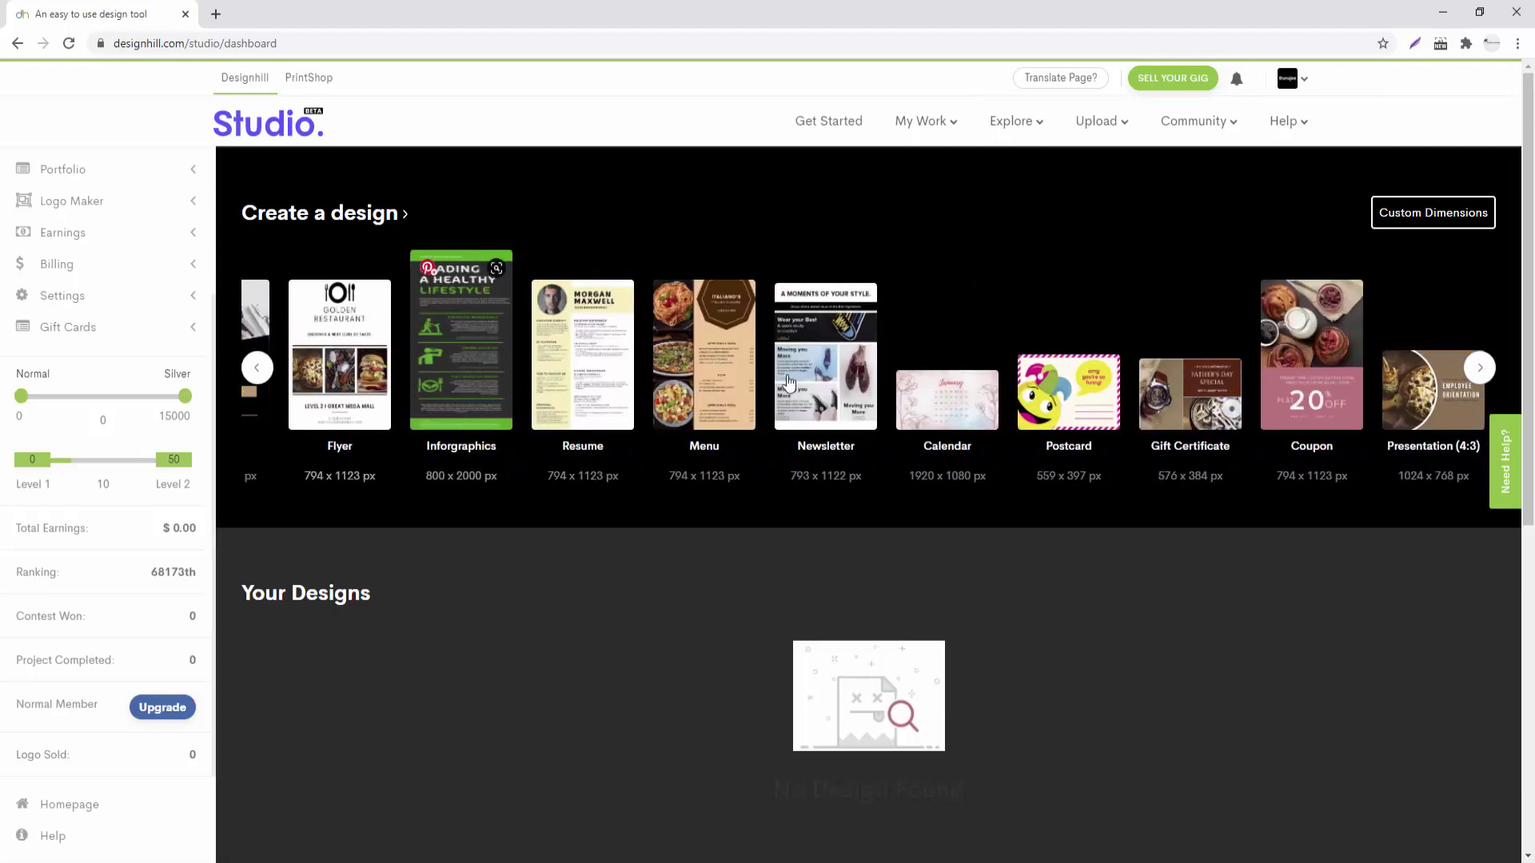
mouse_move(1067, 391)
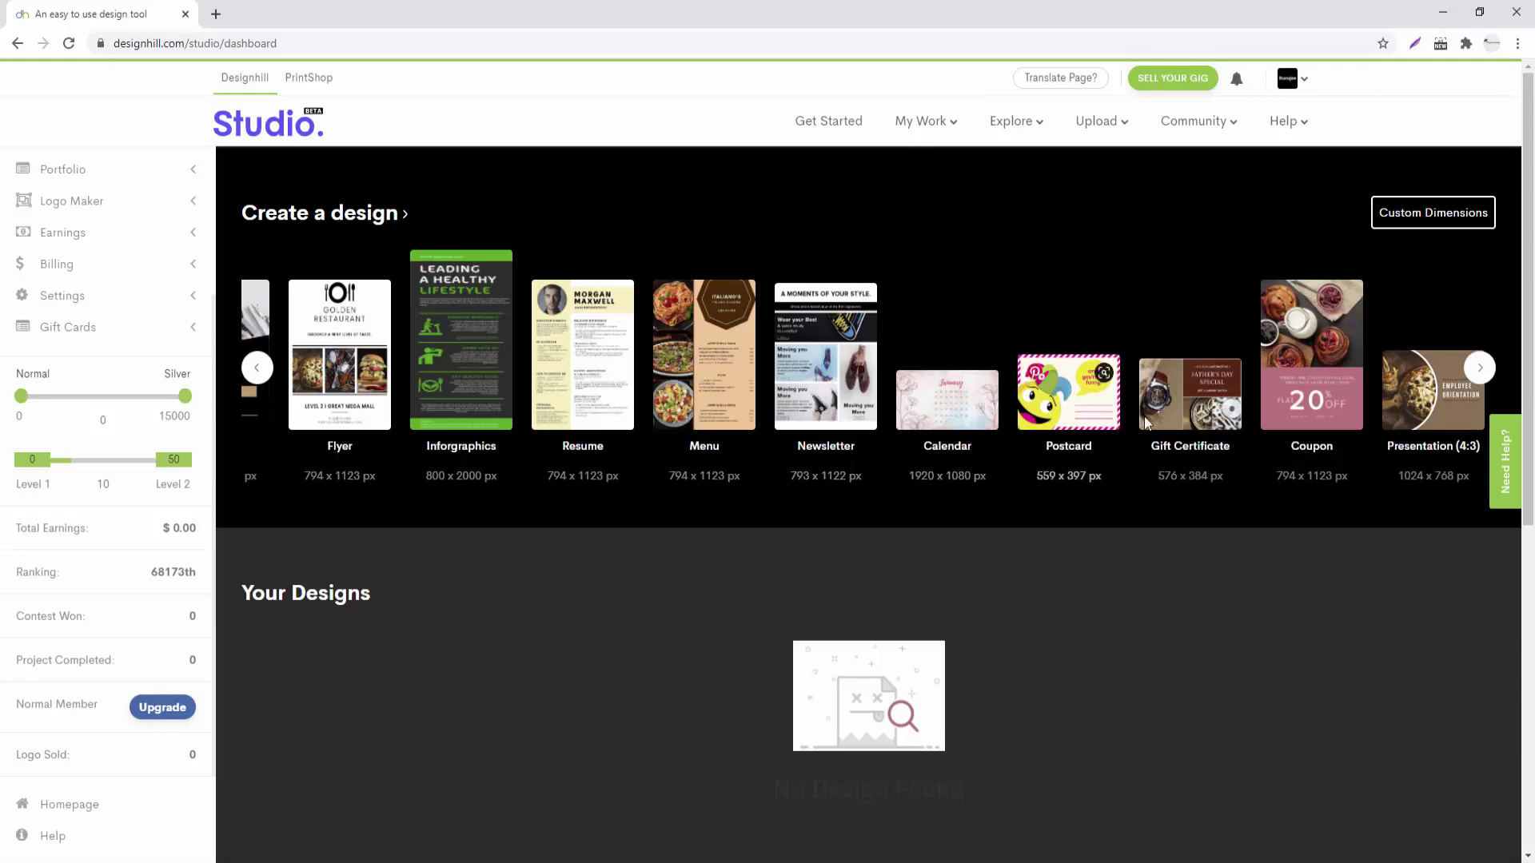
click(1480, 370)
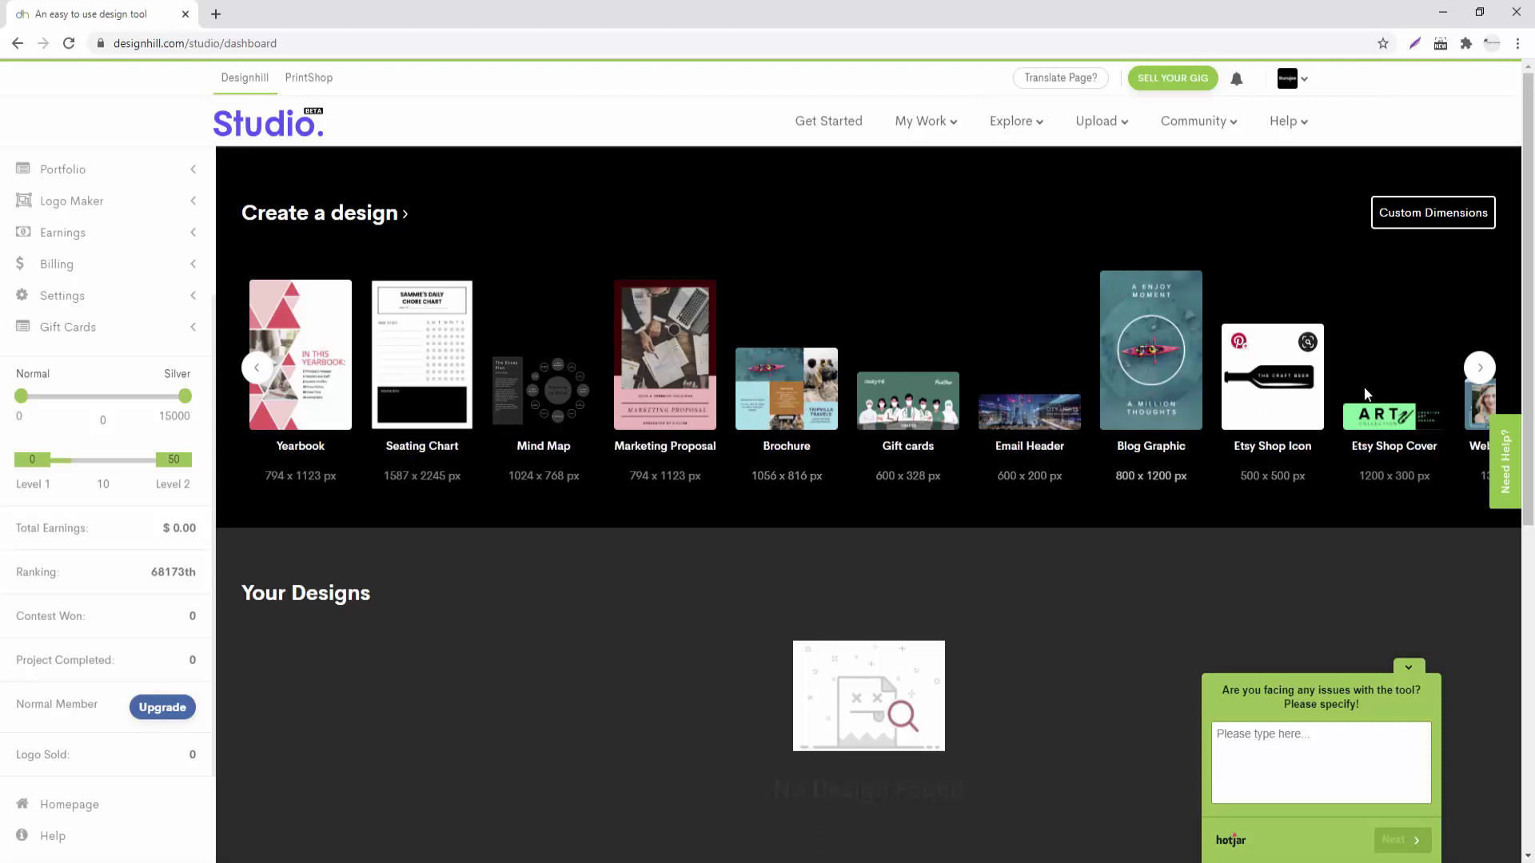
click(1478, 369)
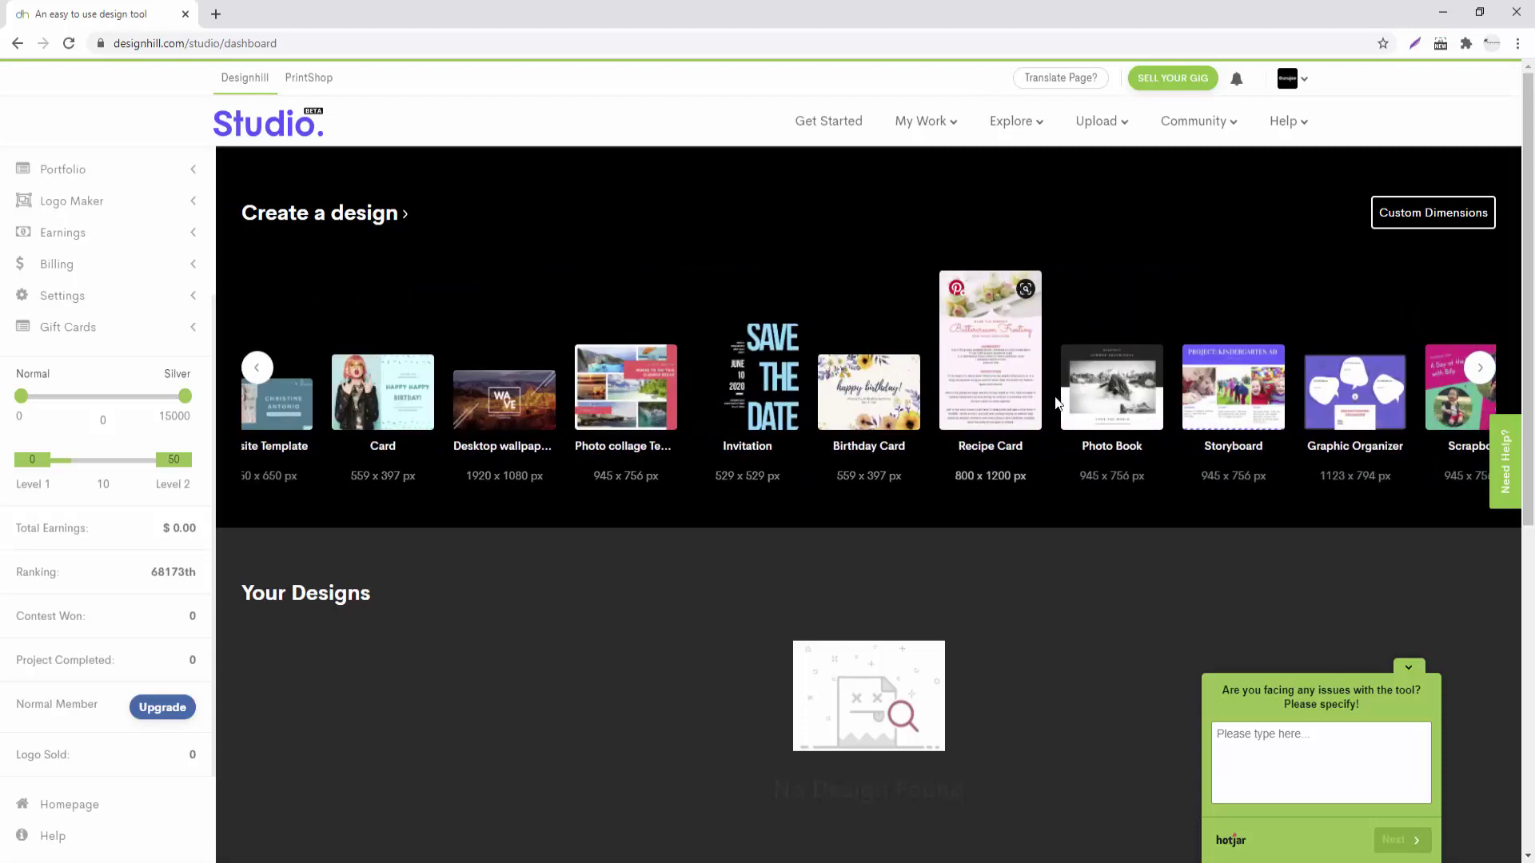
click(1479, 368)
drag(1283, 372, 495, 376)
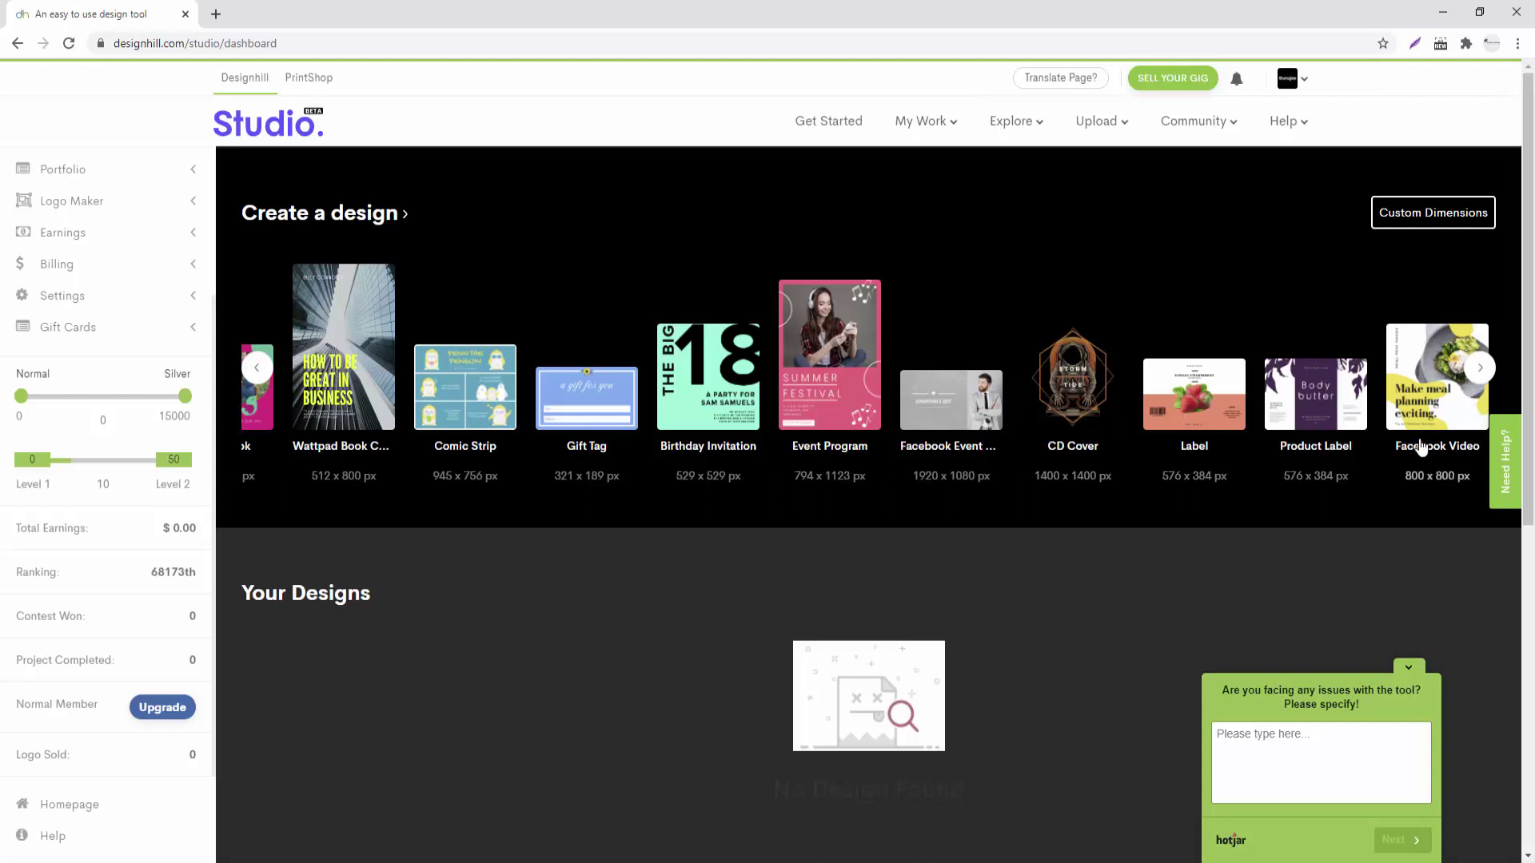
- Page forward through the design types, then back to the opening set showing Facebook Cover (820 x 312)
click(1480, 368)
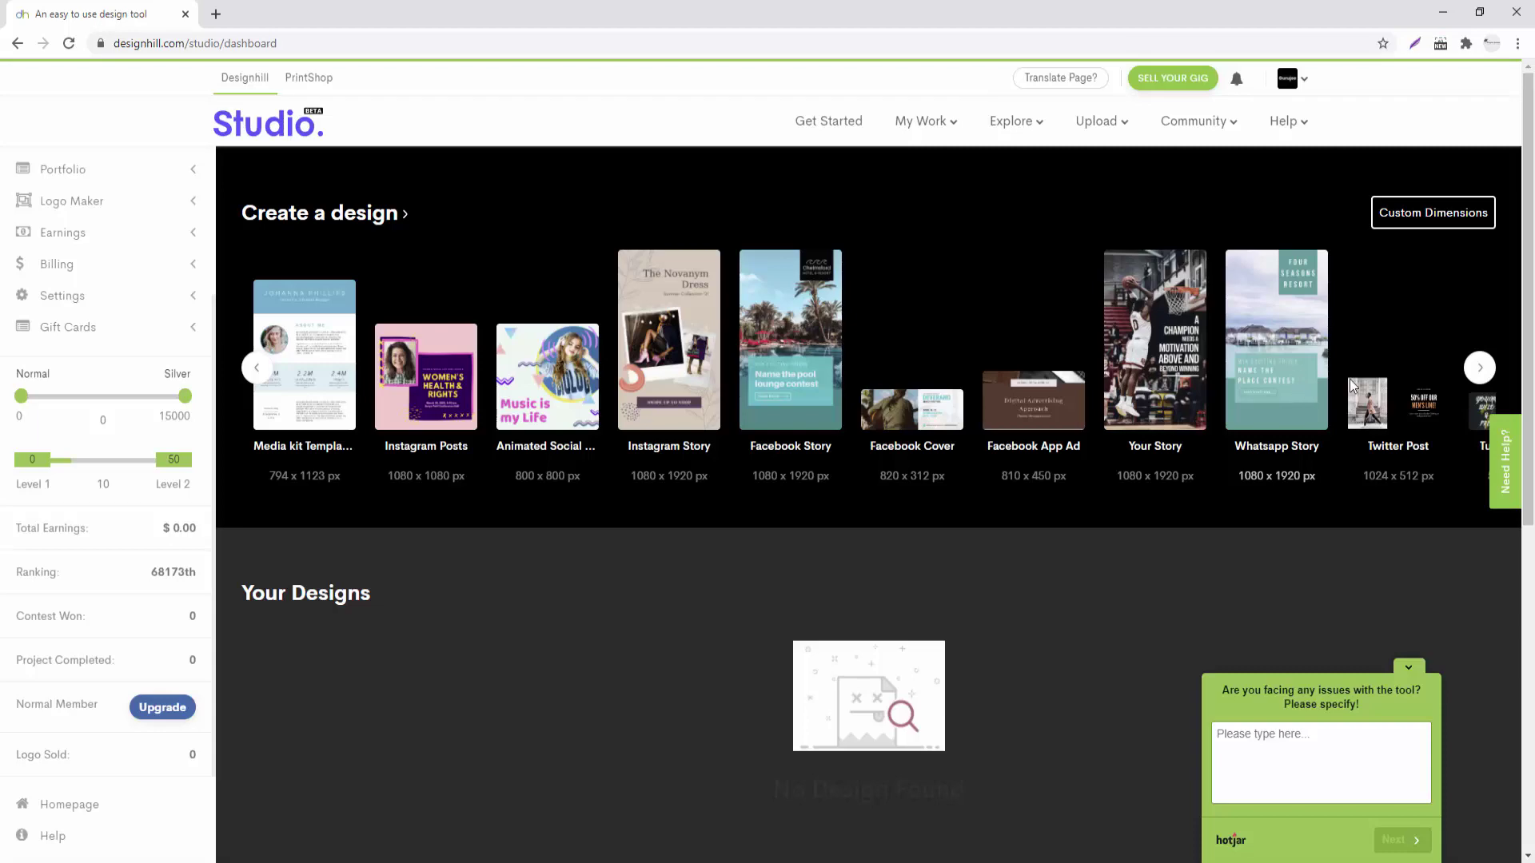
click(1477, 367)
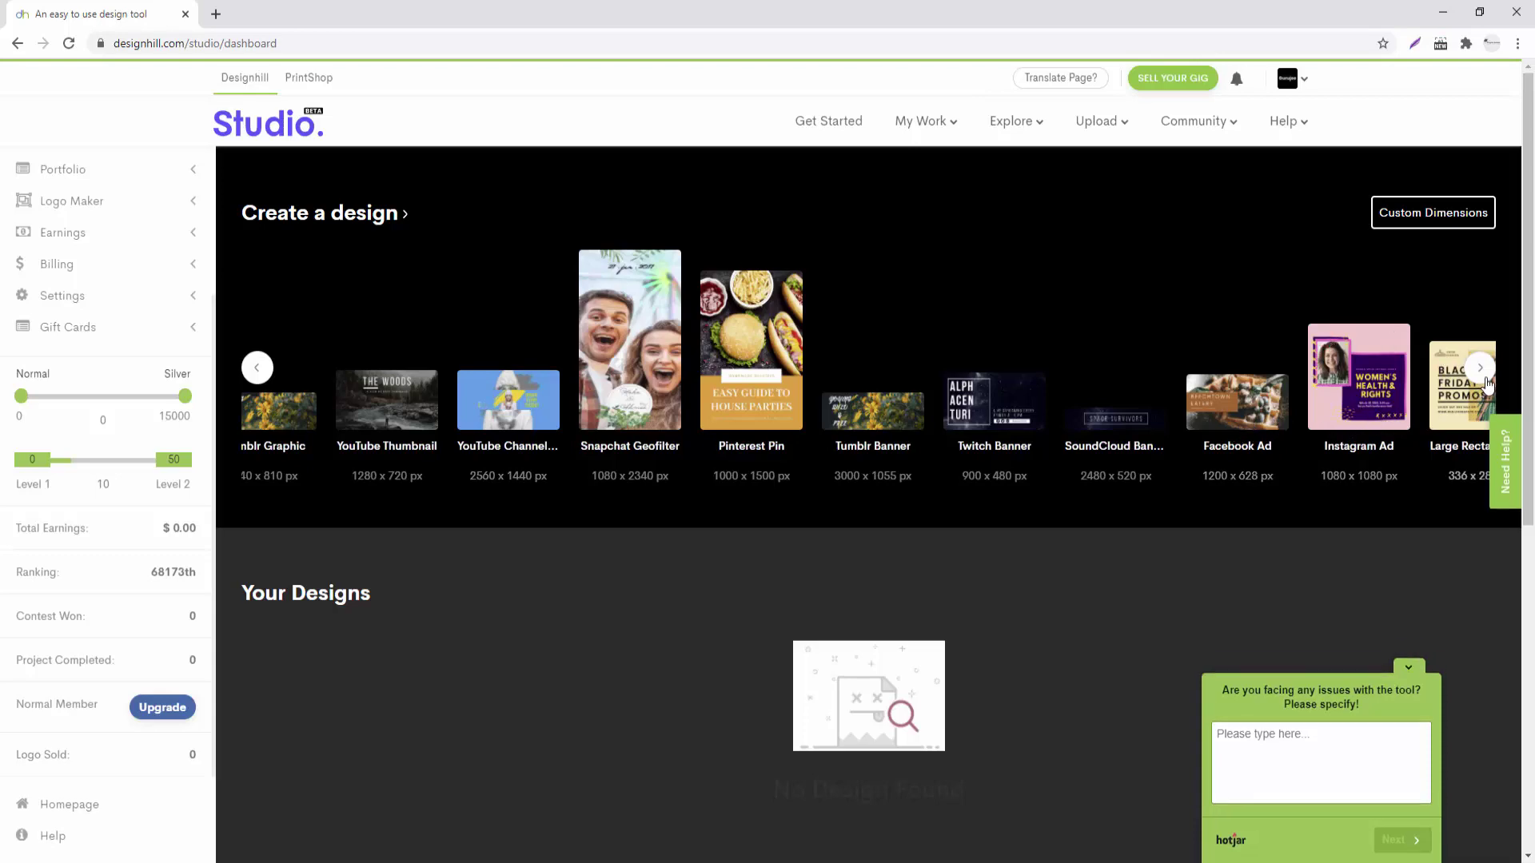
click(1480, 370)
click(1479, 369)
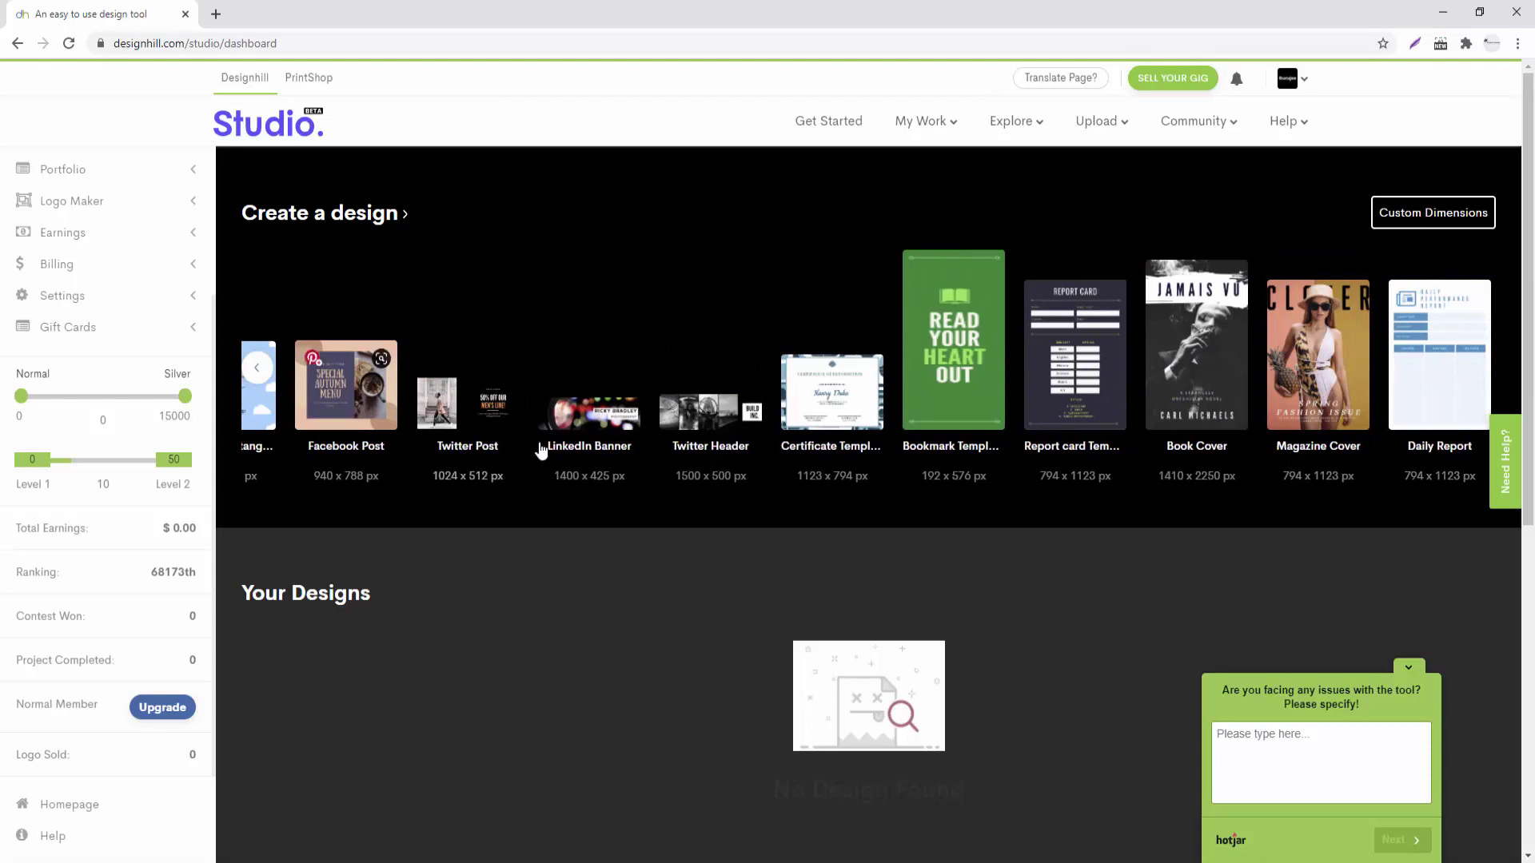
mouse_move(589, 414)
click(257, 368)
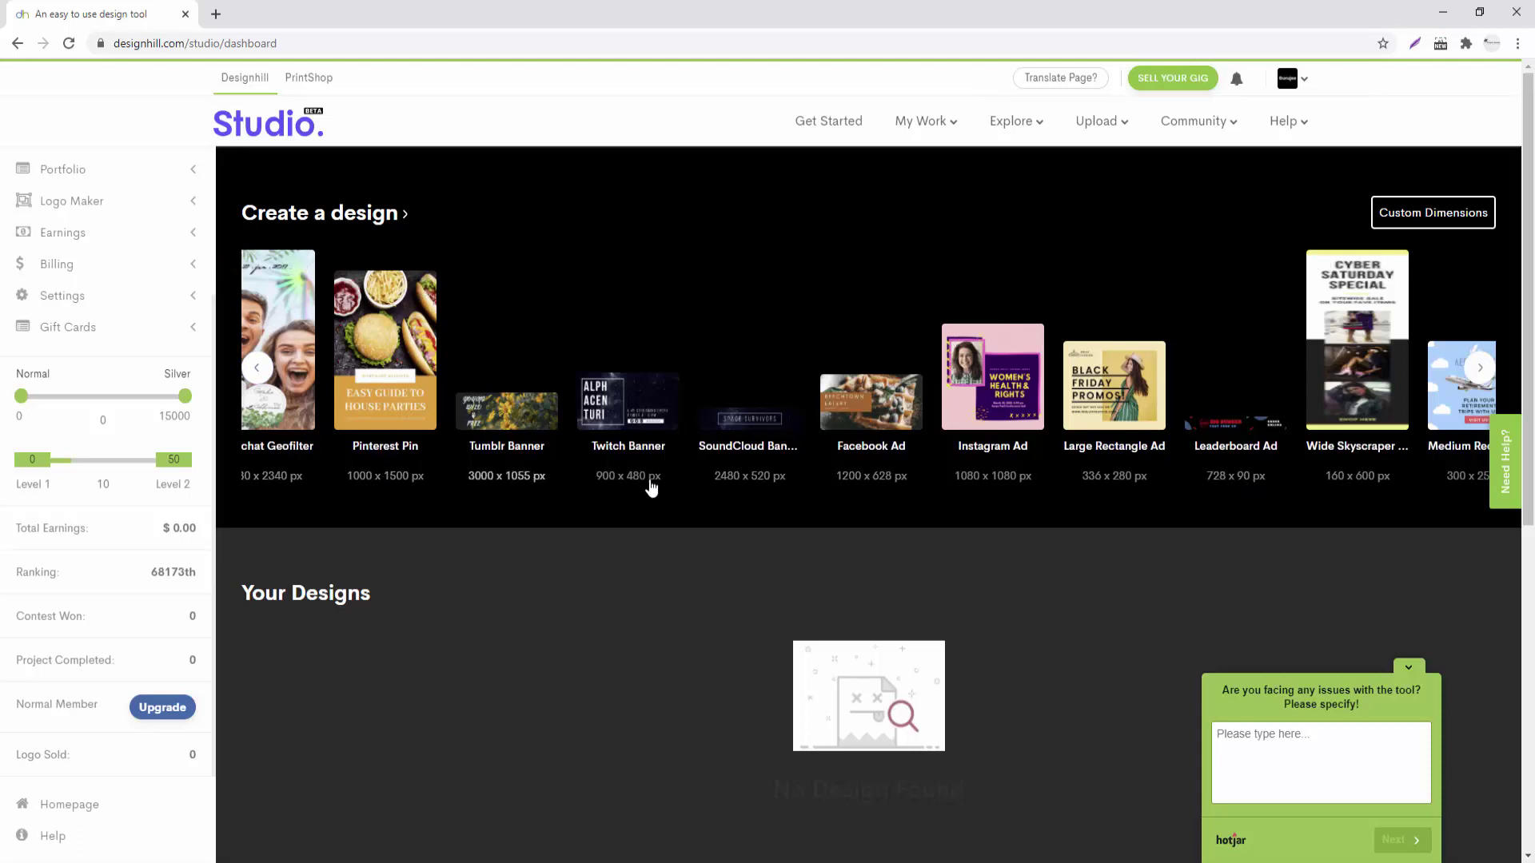
click(249, 374)
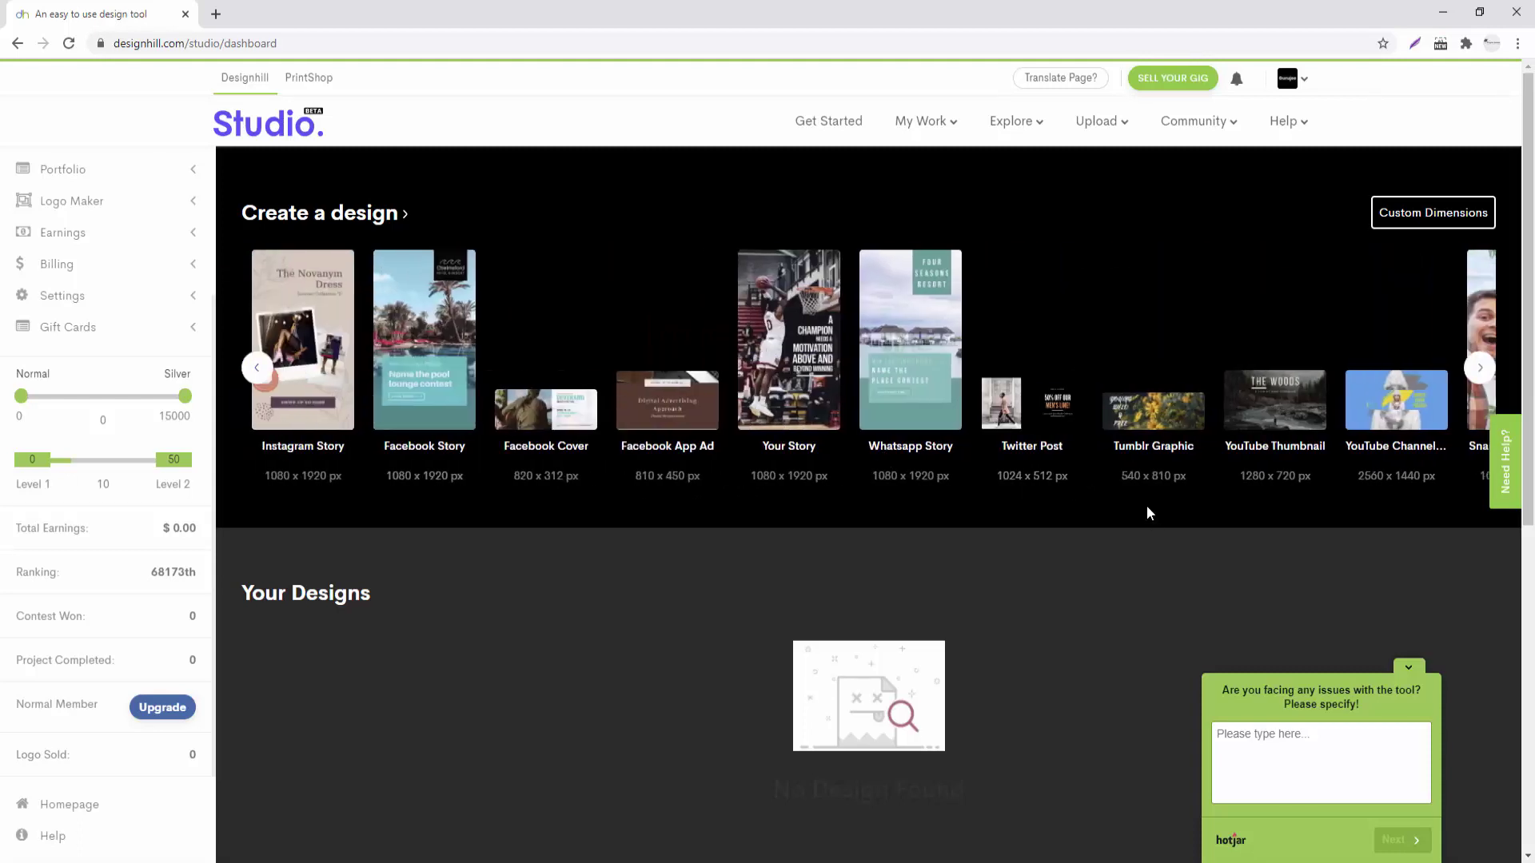
- Start an 820 x 312 Facebook Cover and apply the pink 'A Serving of Fitness' template
click(556, 420)
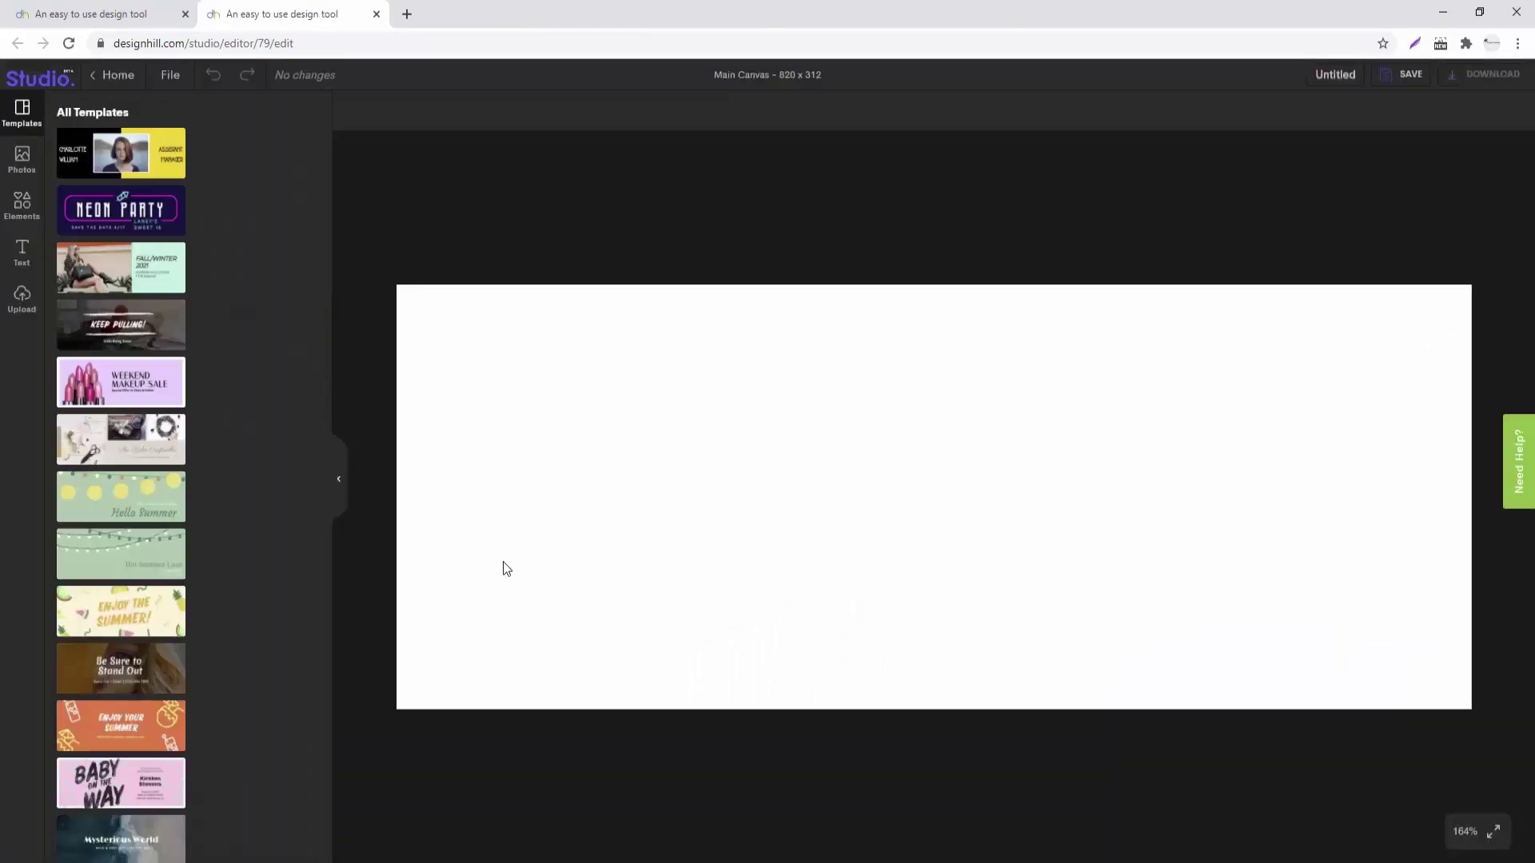
scroll(151, 415, down, 2)
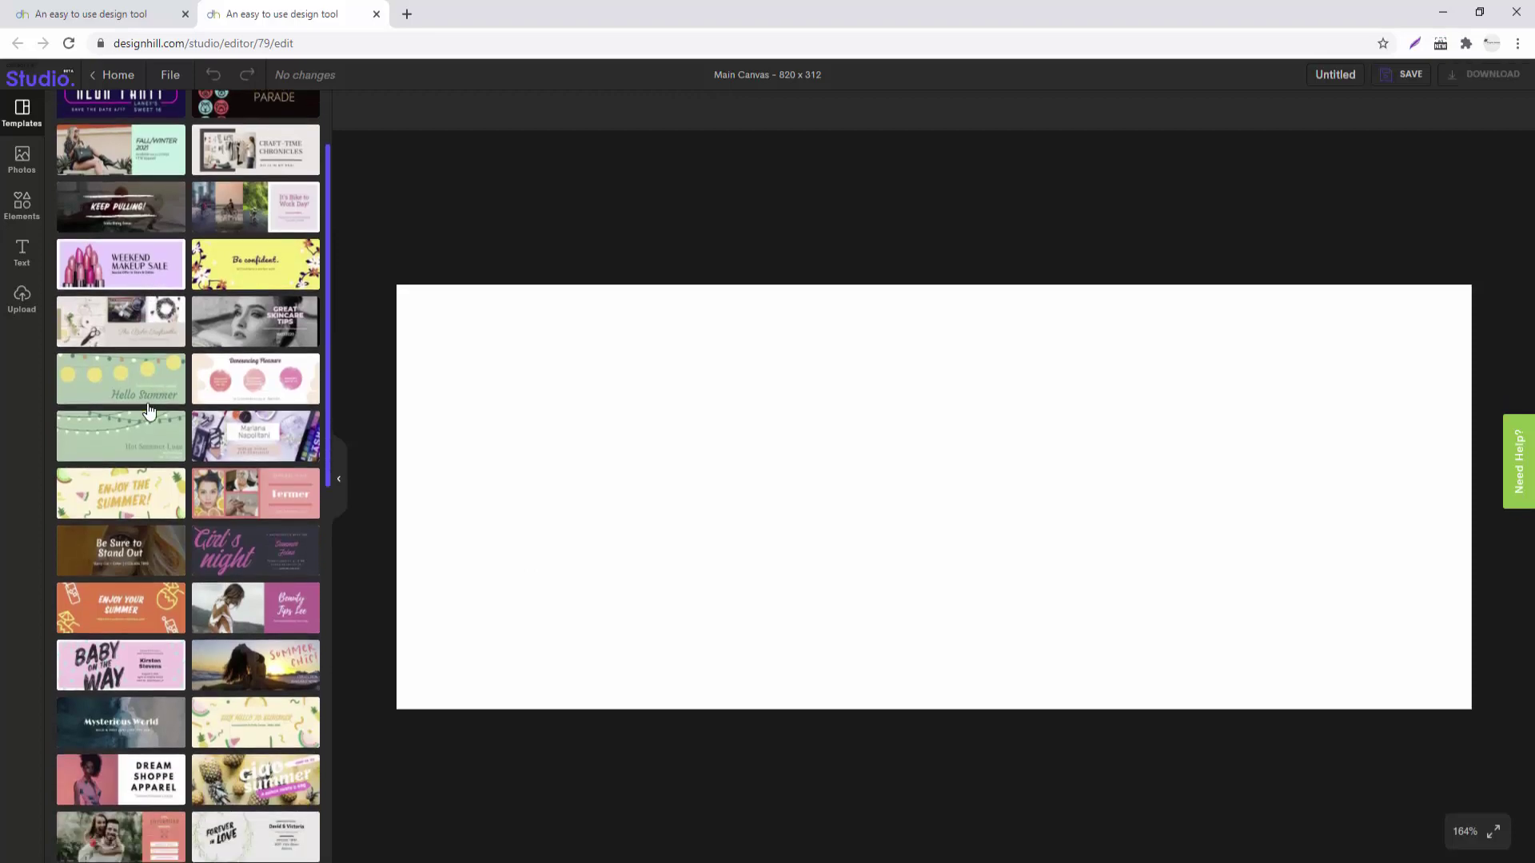
scroll(149, 410, down, 3)
scroll(156, 435, down, 3)
scroll(189, 518, down, 3)
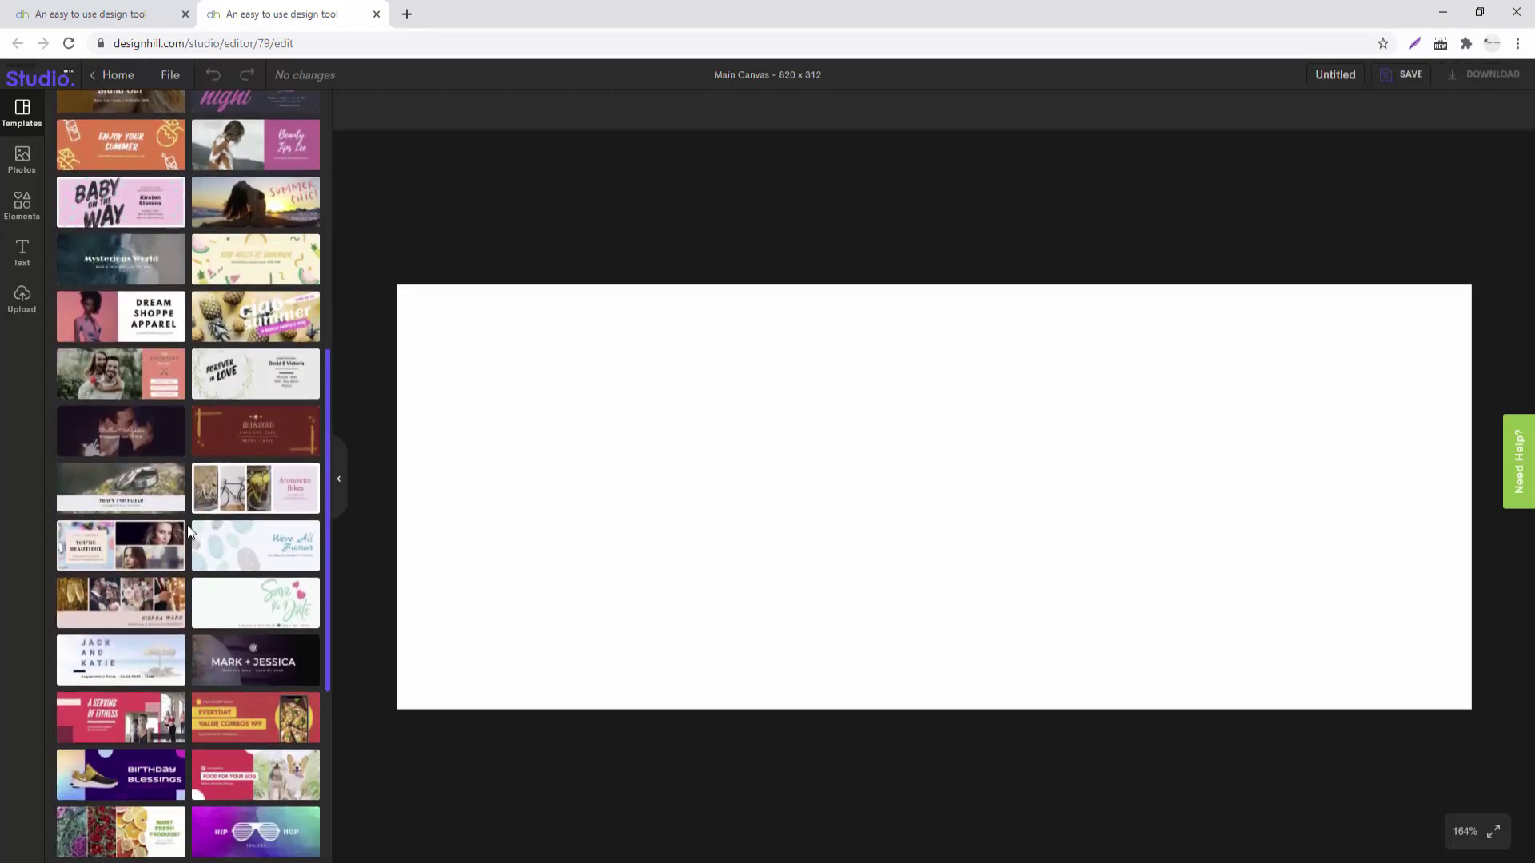
scroll(187, 529, down, 2)
scroll(187, 529, down, 3)
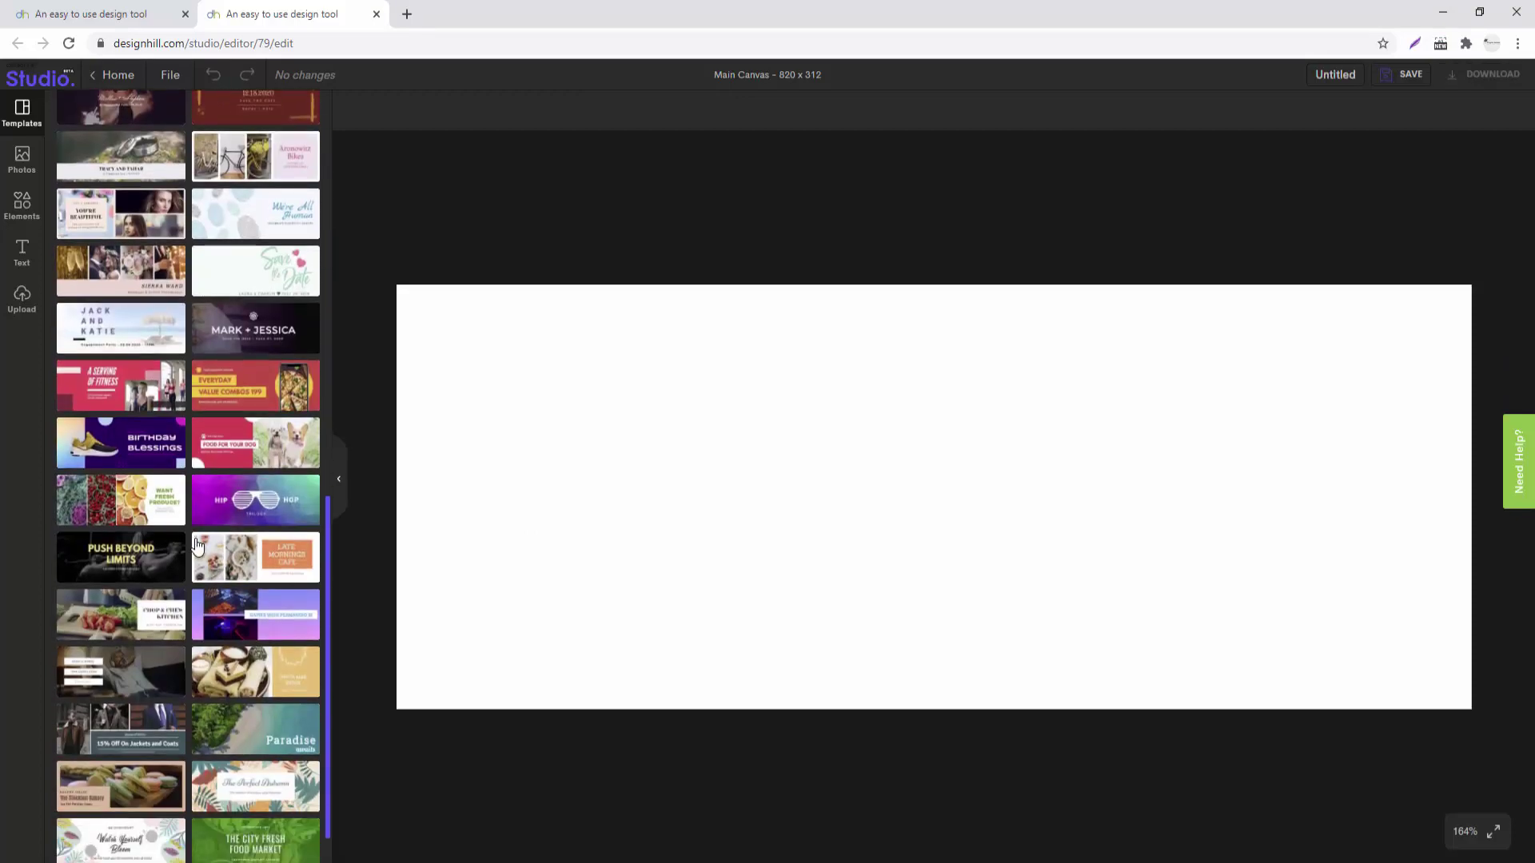
click(117, 389)
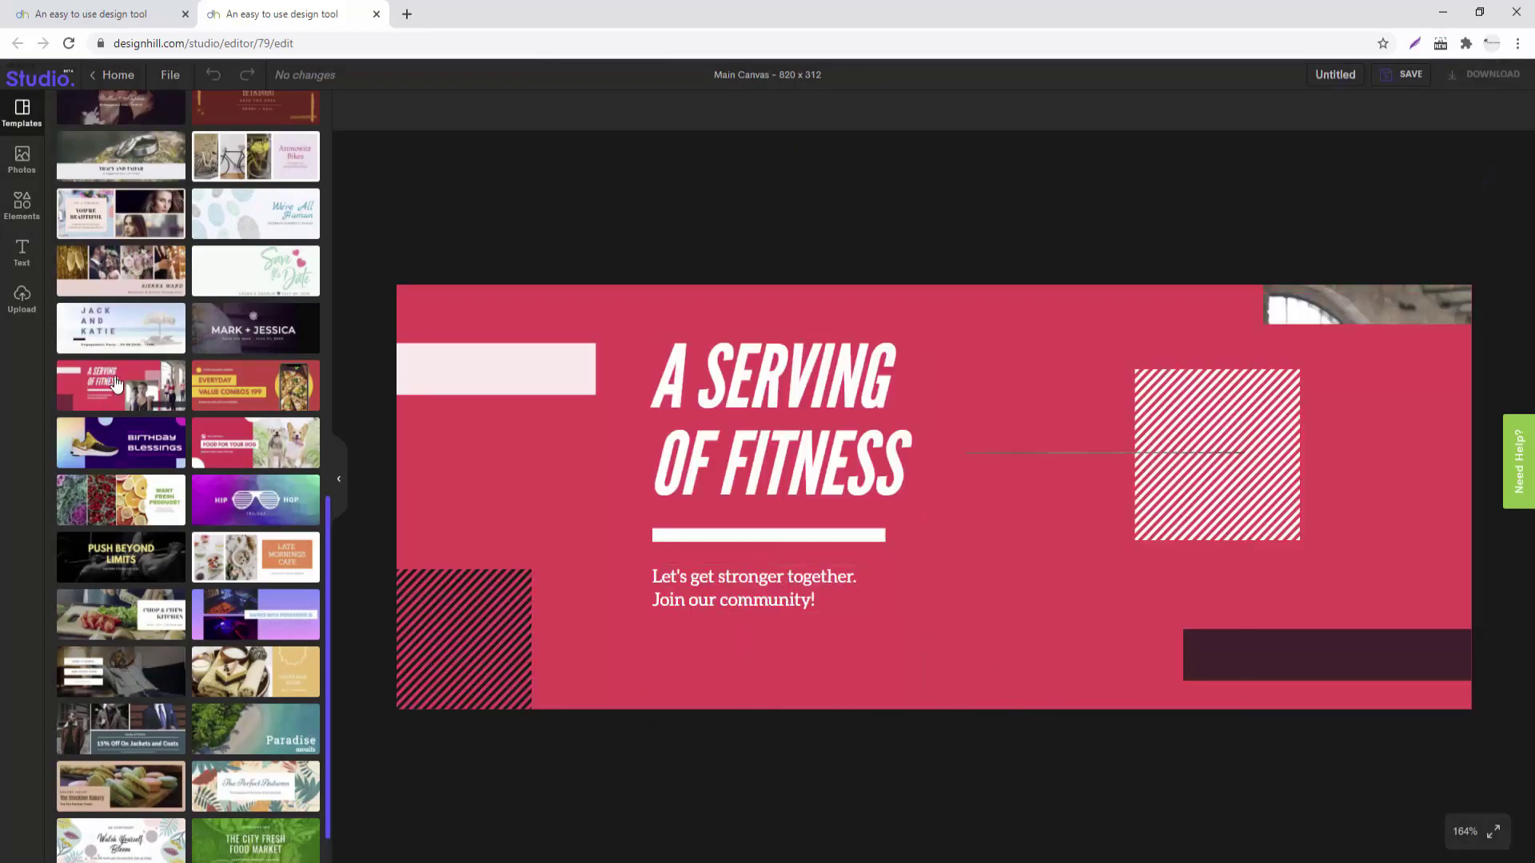
- Try a dark red colour on the headline, then set it back to white
click(850, 338)
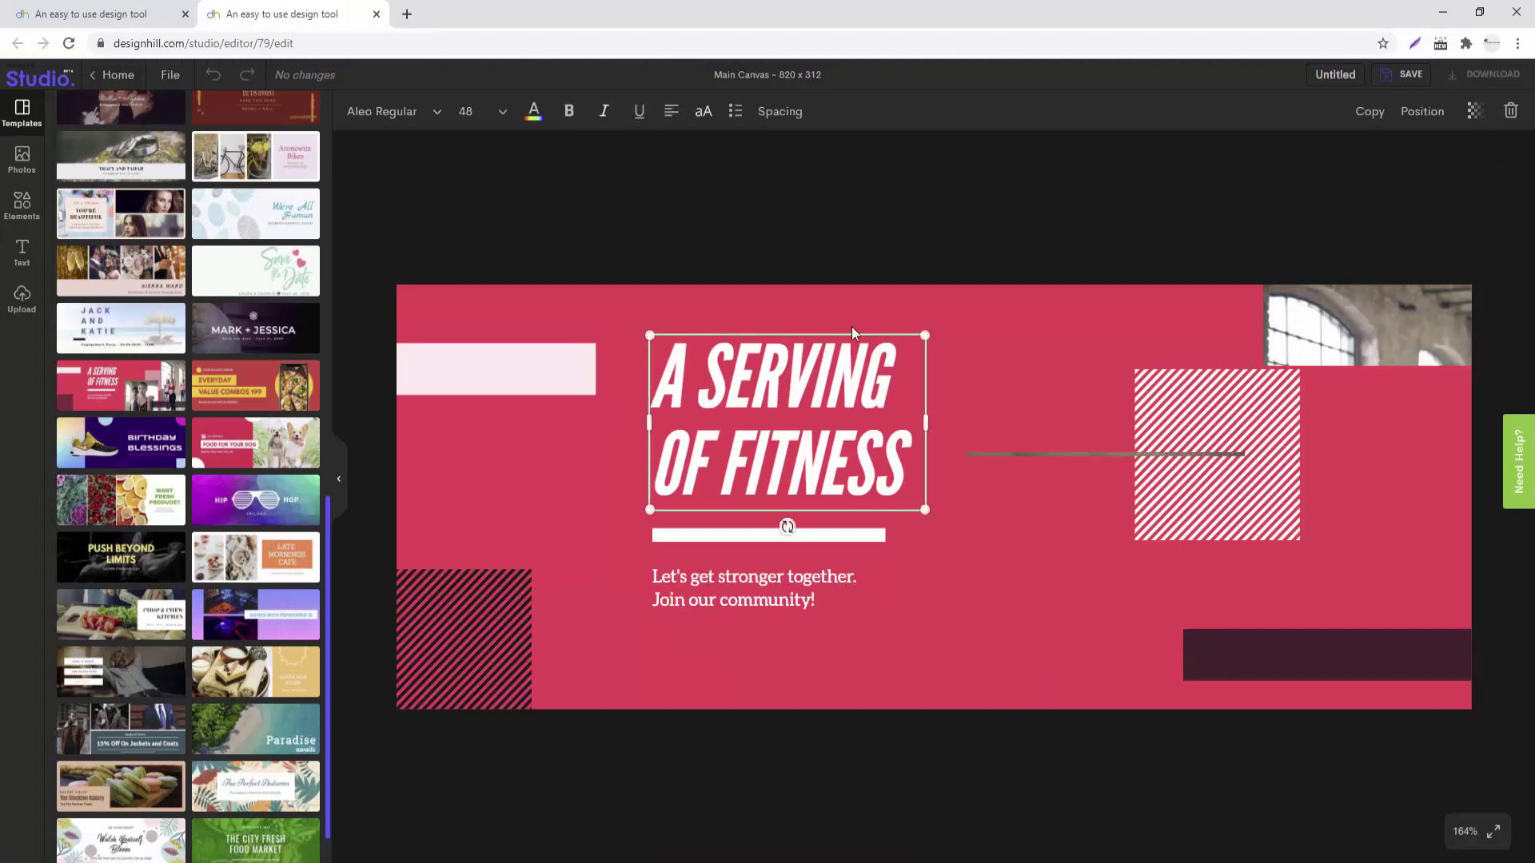
click(799, 381)
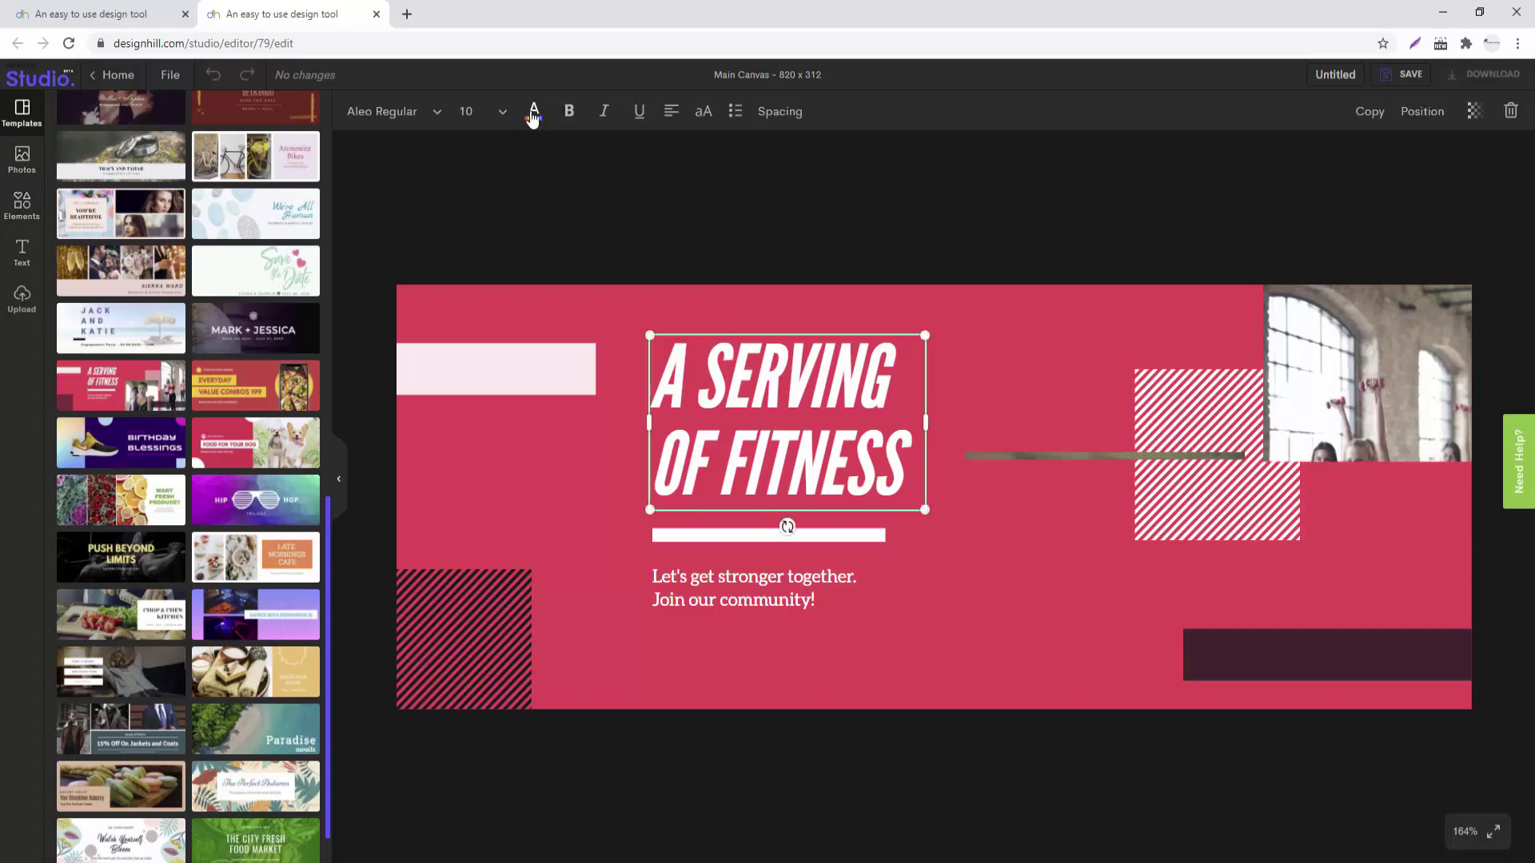
click(534, 112)
click(185, 568)
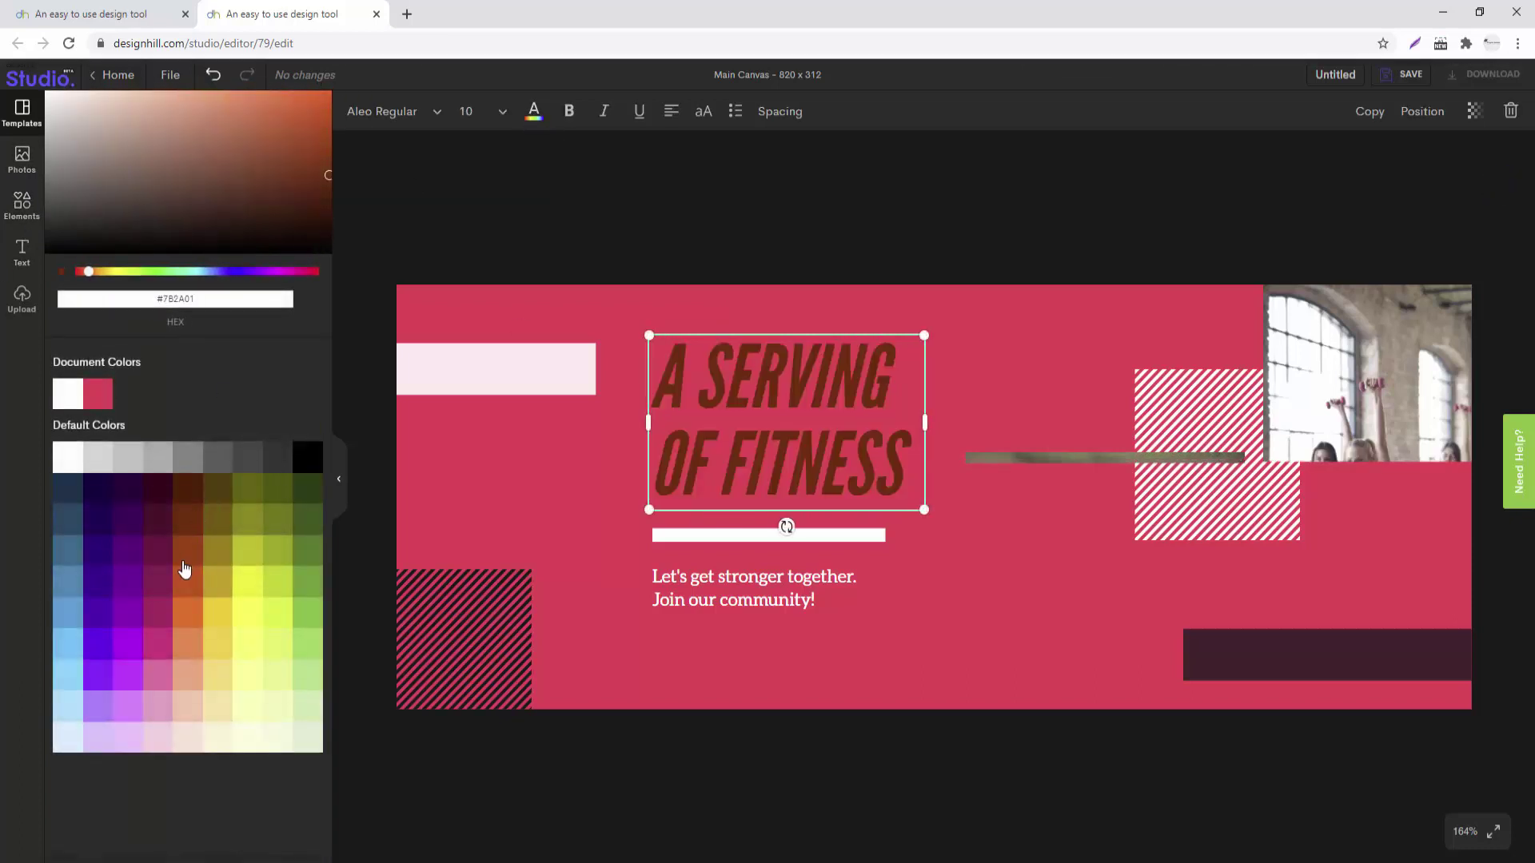
click(67, 456)
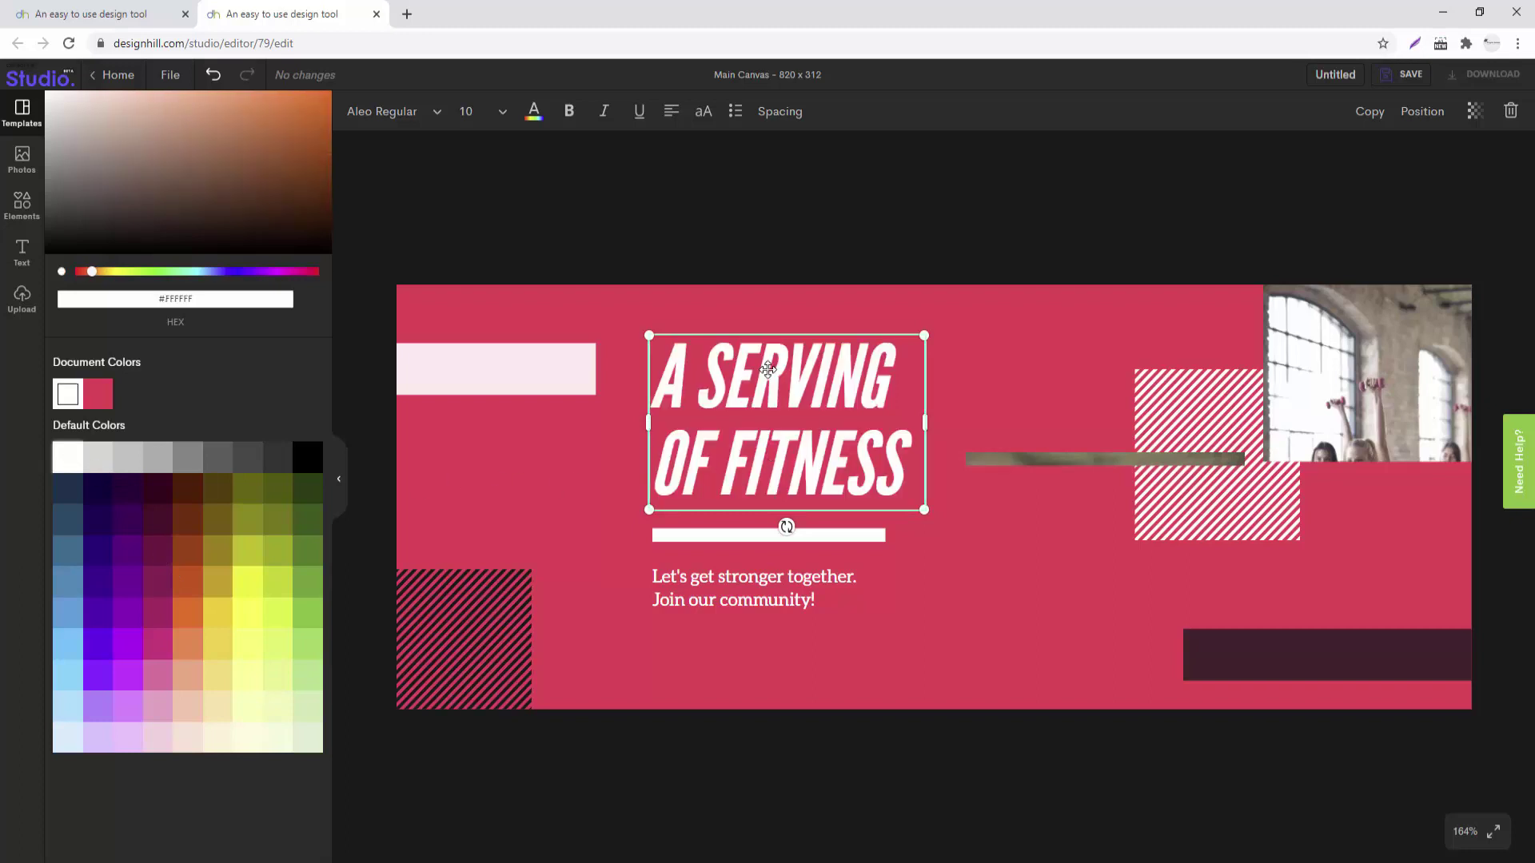
- Replace 'A Serving of Fitness' with GRAPHIC, adding SCHOOL on the second line
triple_click(767, 368)
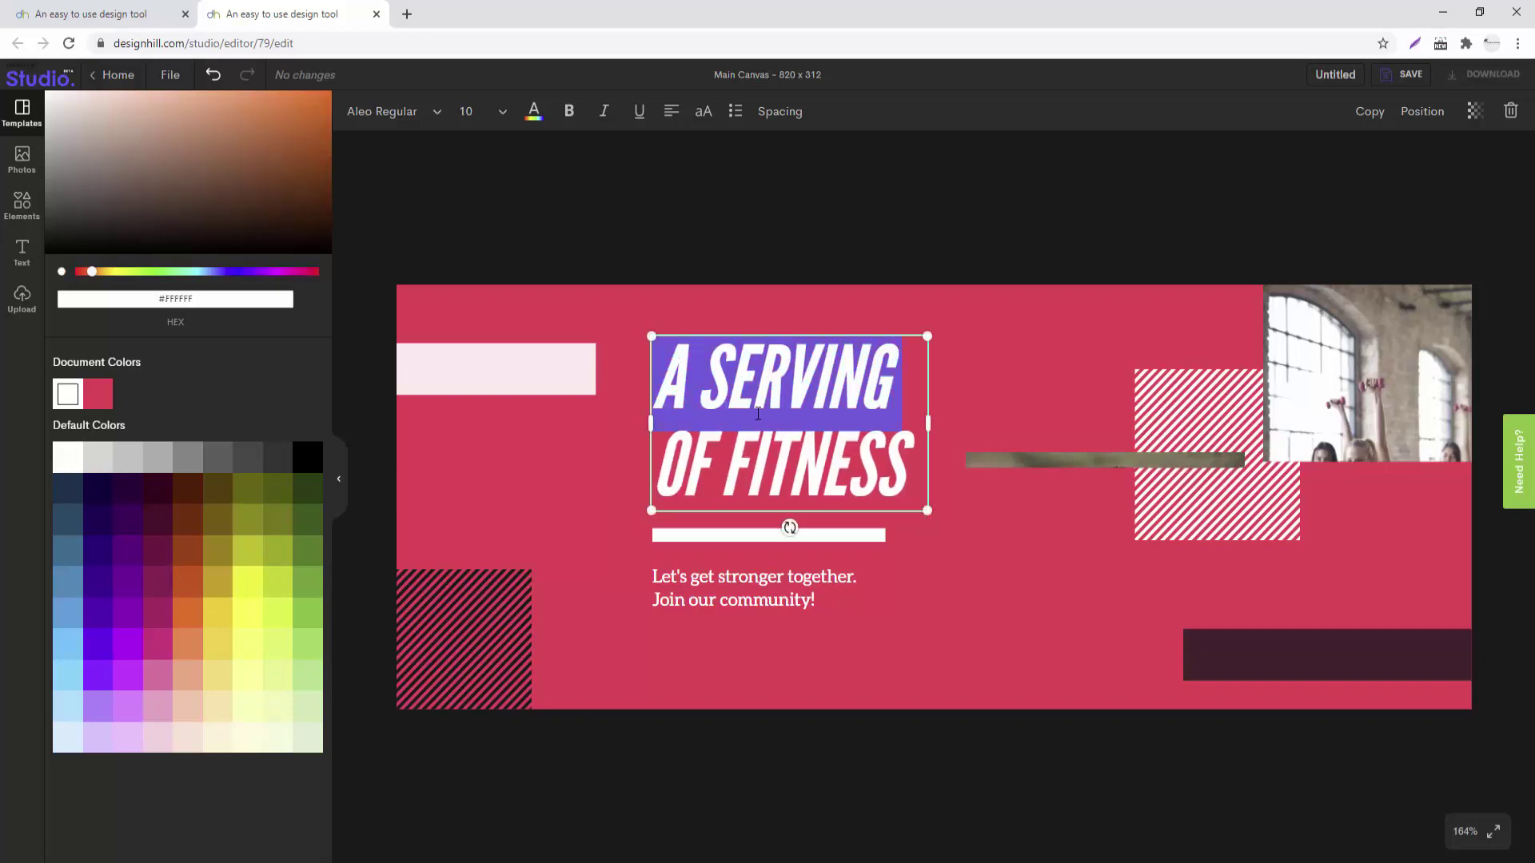
text(GRAPHIC OF)
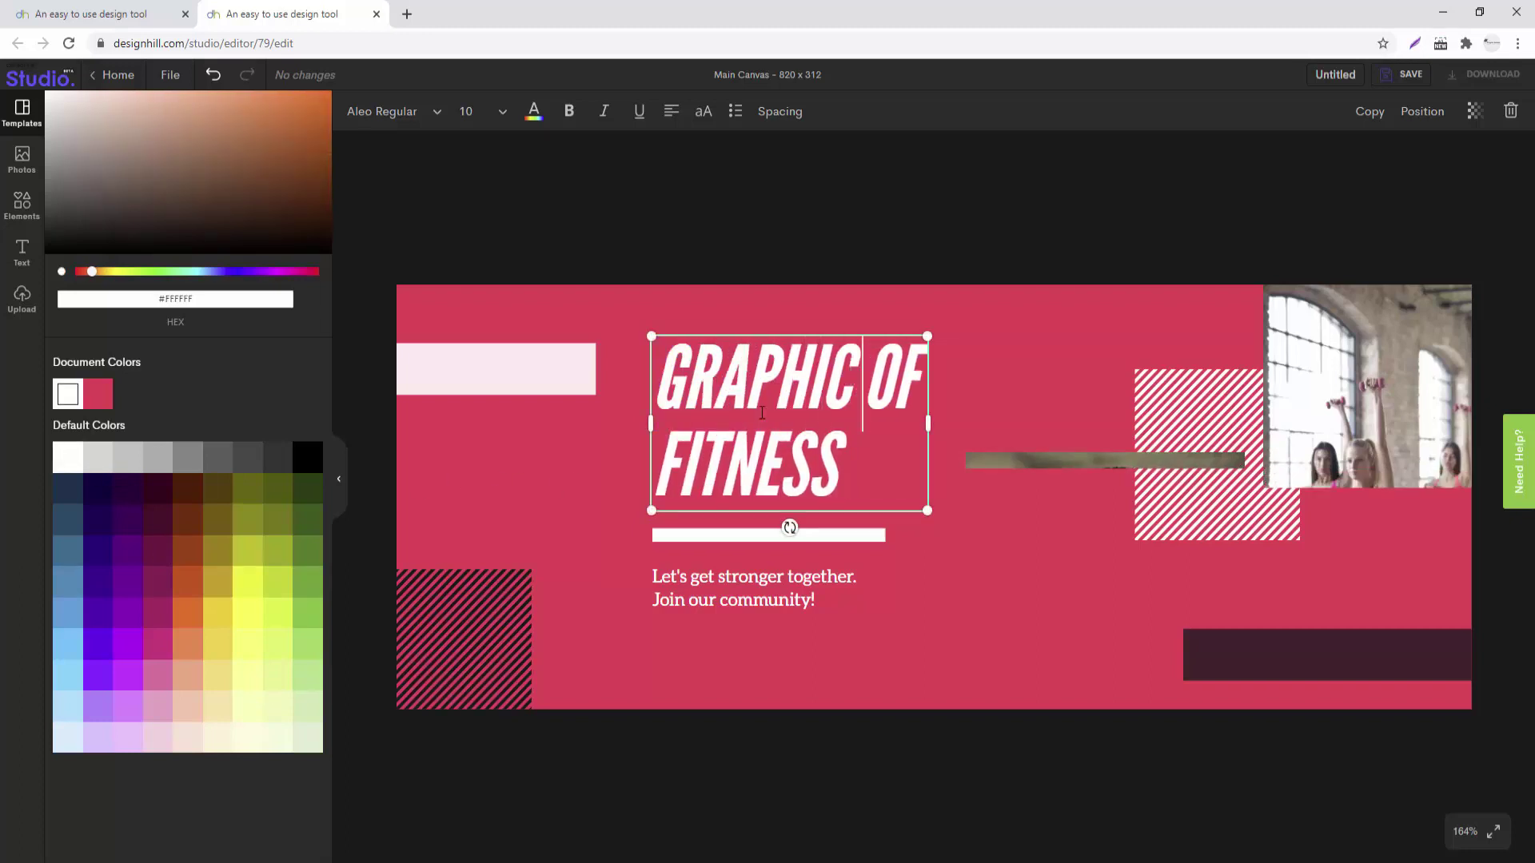
key(Delete)
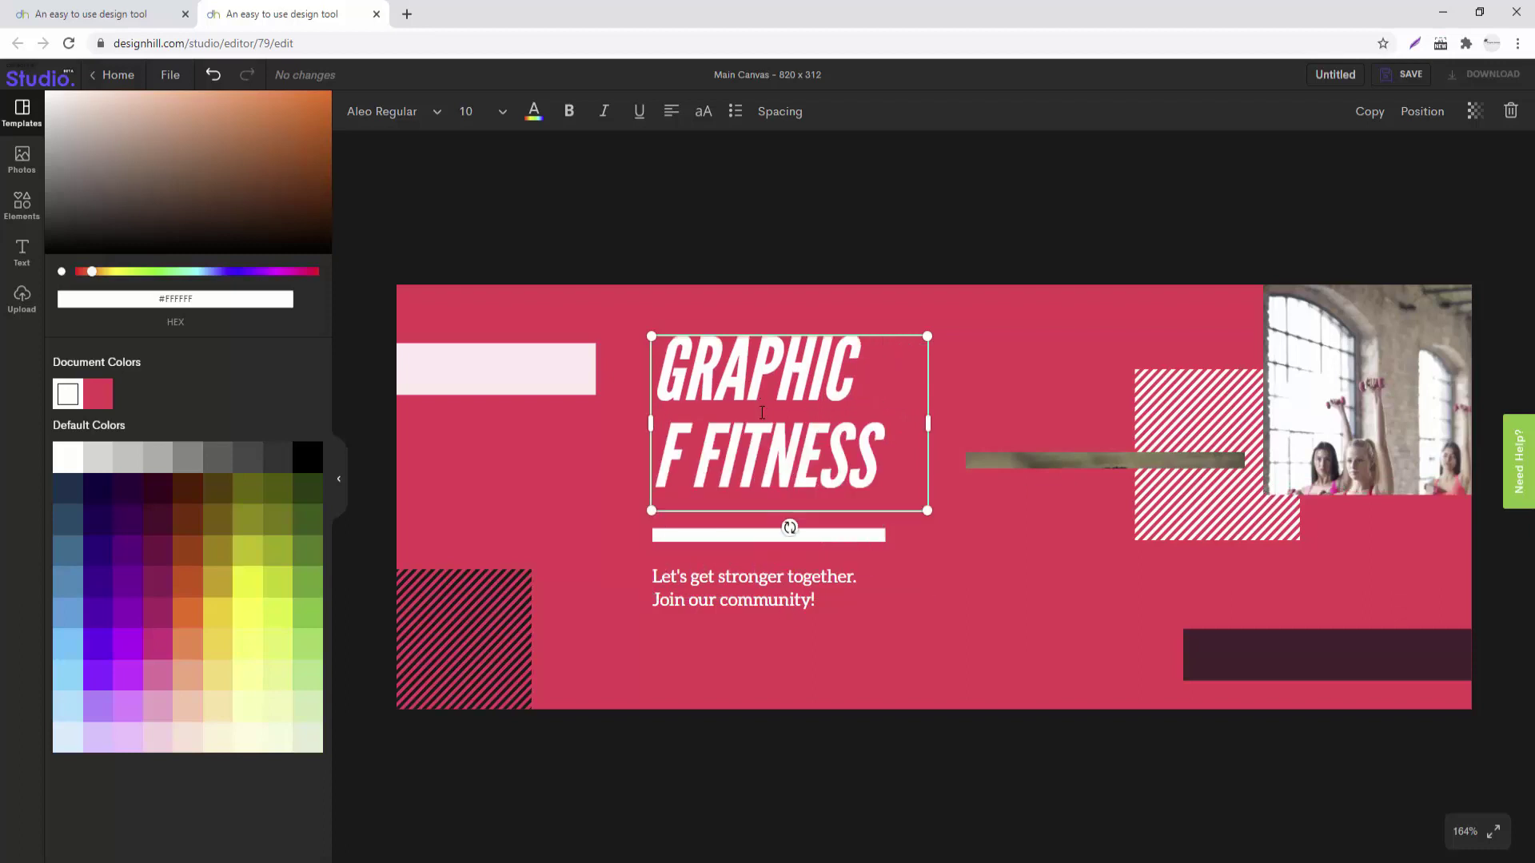
key(Delete)
key(Delete)
key(Delete)
key(Delete)
key(Delete)
key(Delete)
key(Delete)
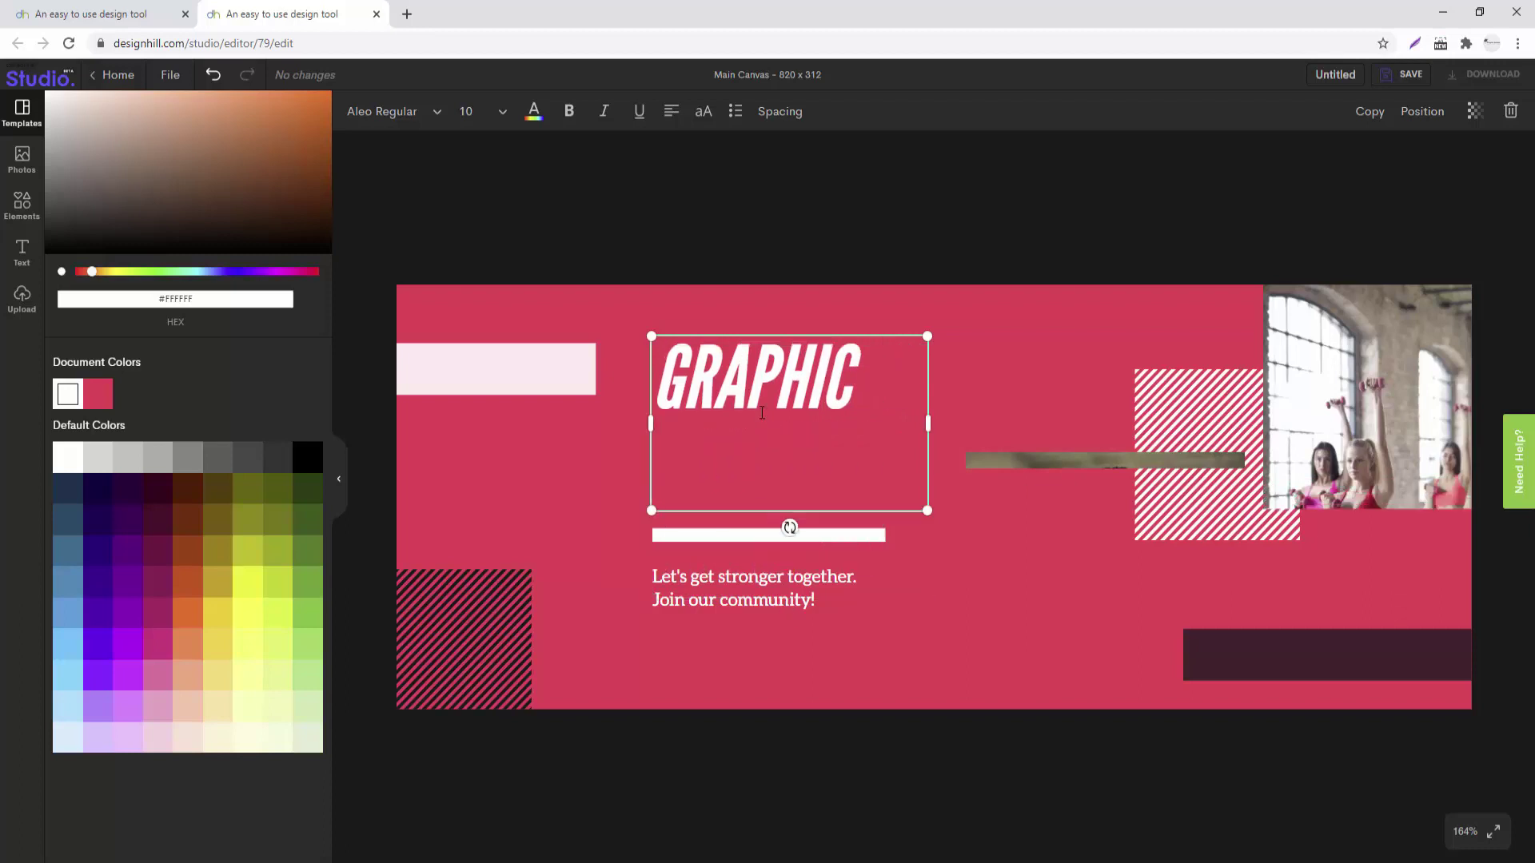
text(S)
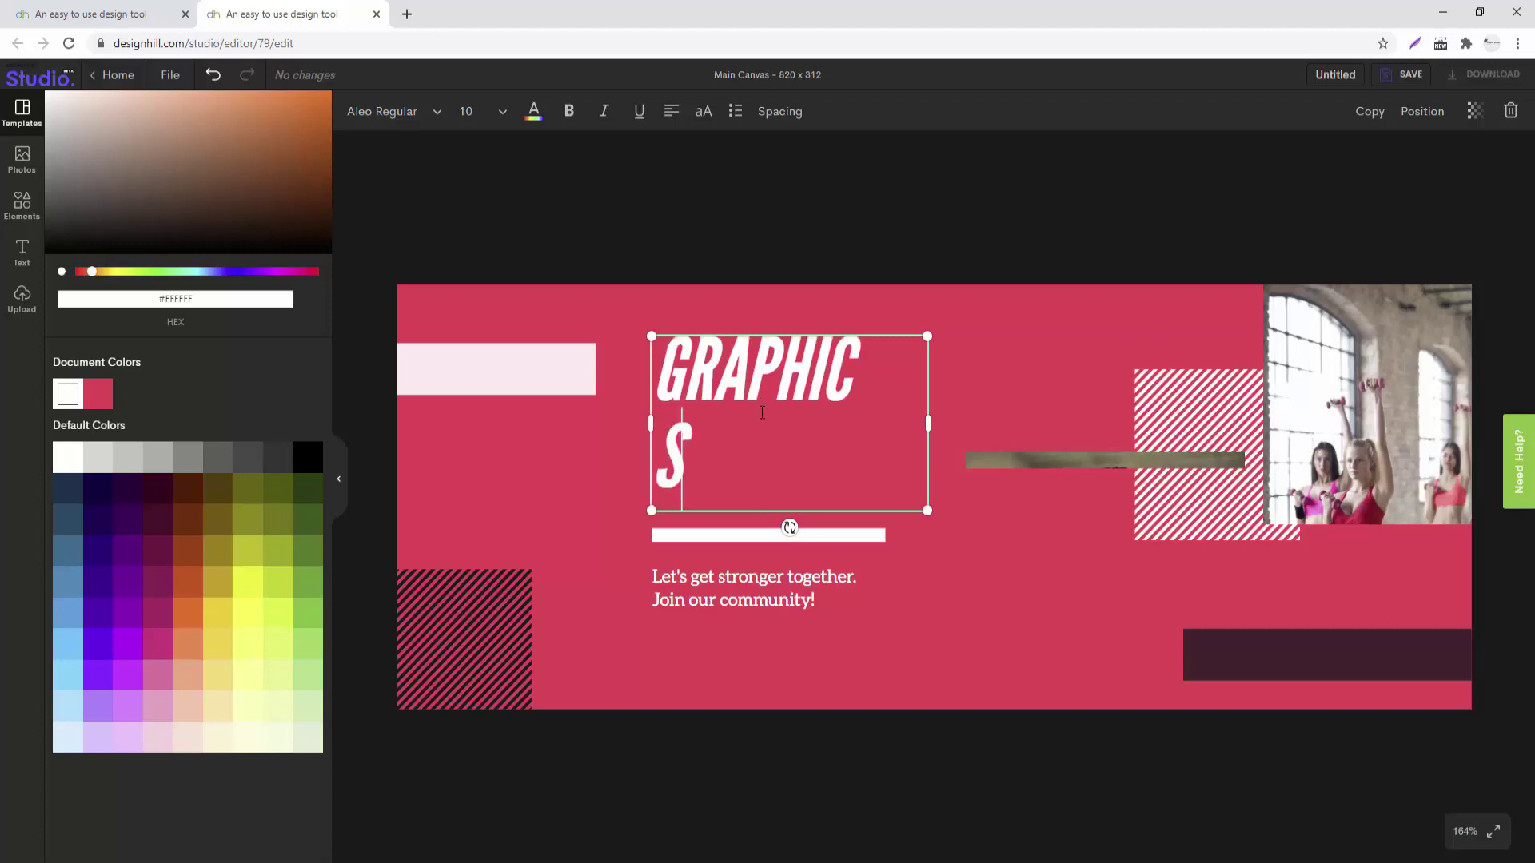
text(CHOOL)
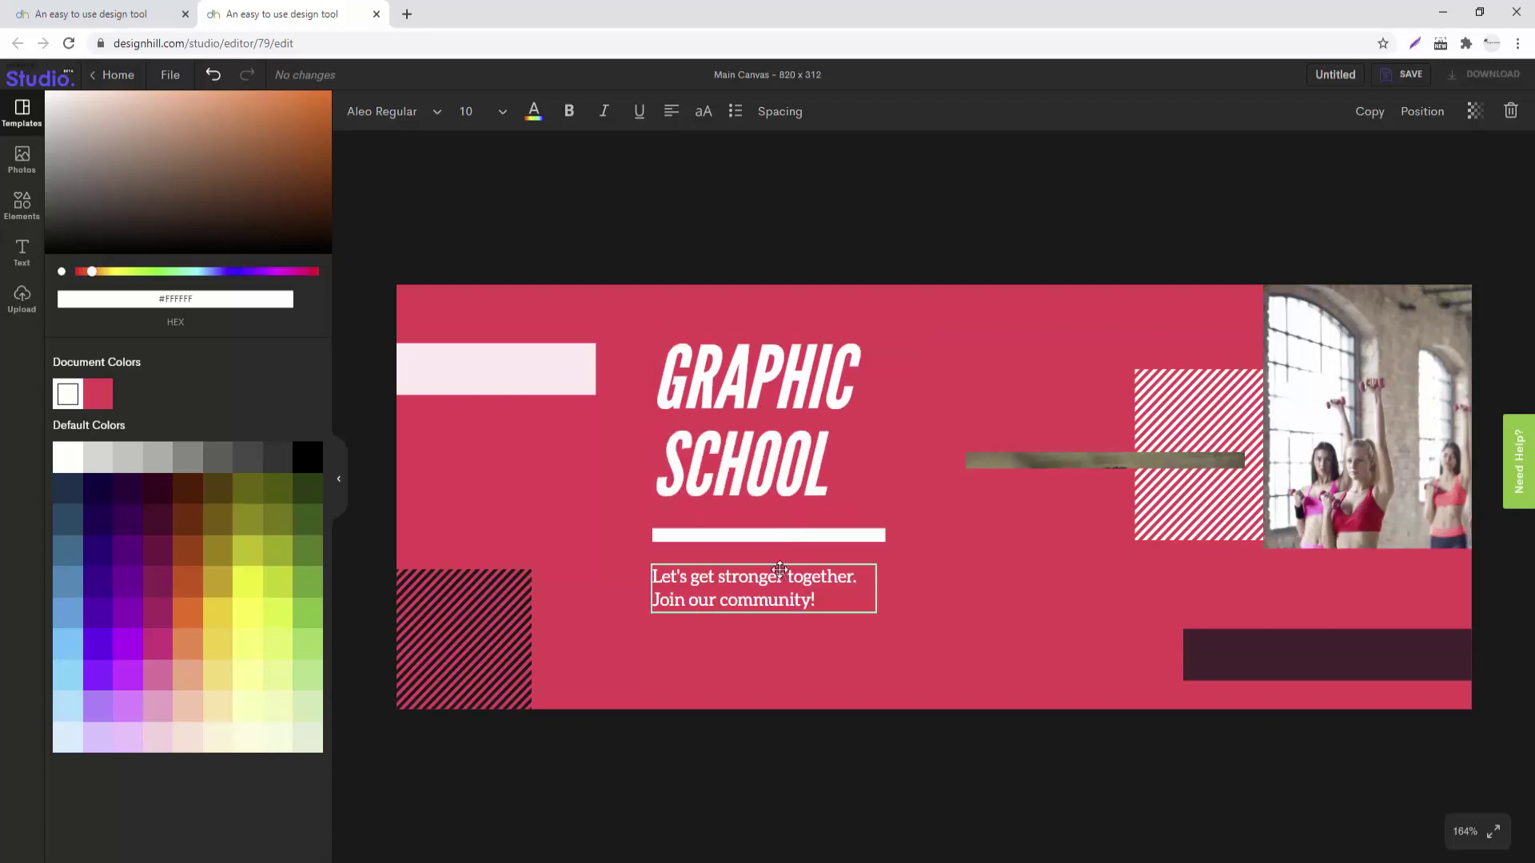
click(766, 577)
- Nudge the striped rectangle left and back, delete it, then undo the deletion
click(1178, 492)
click(1185, 383)
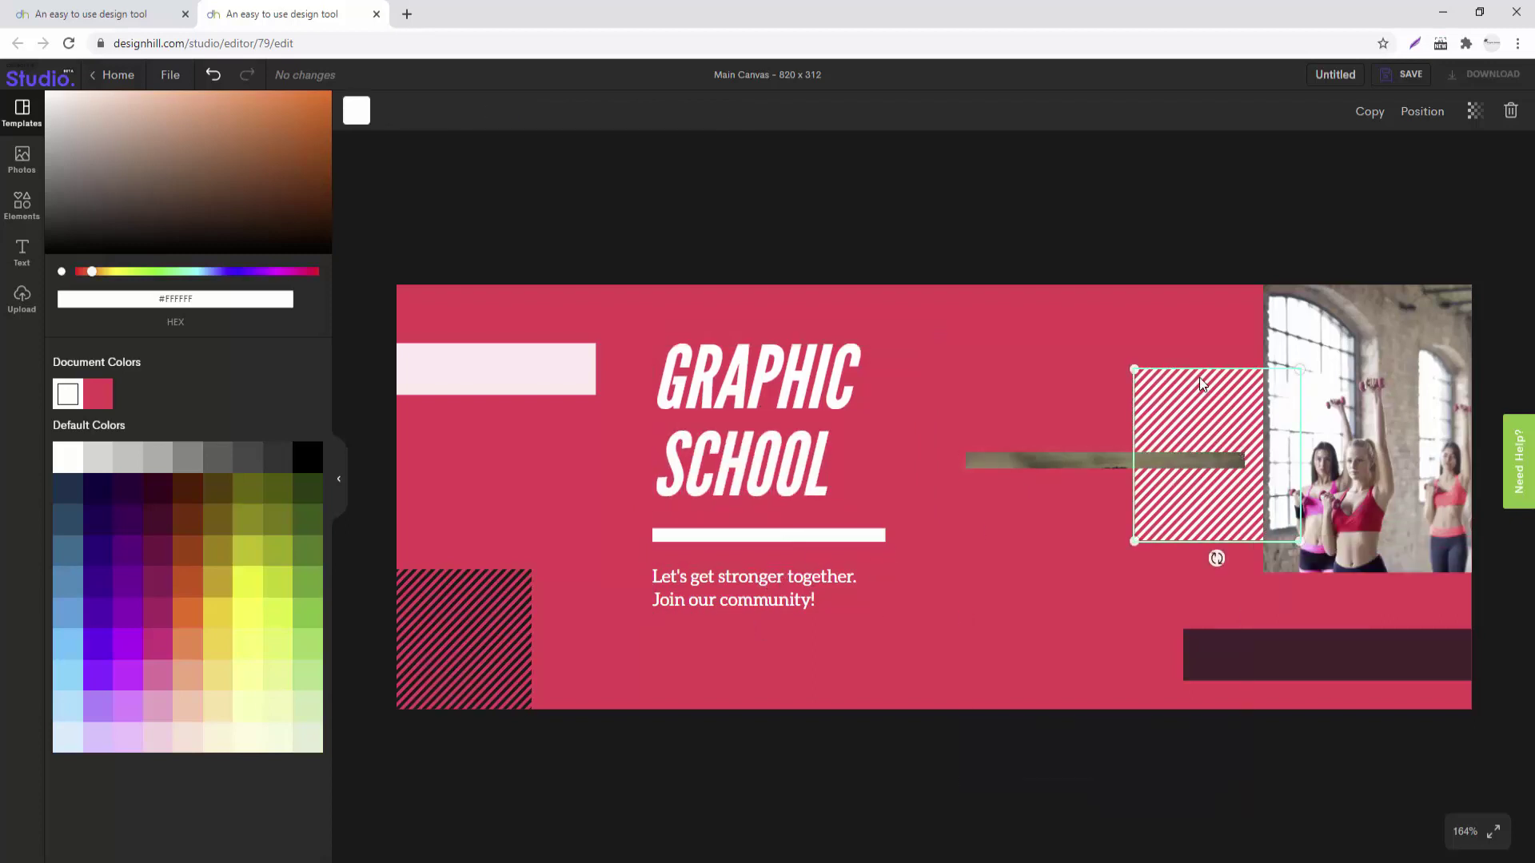
click(1183, 368)
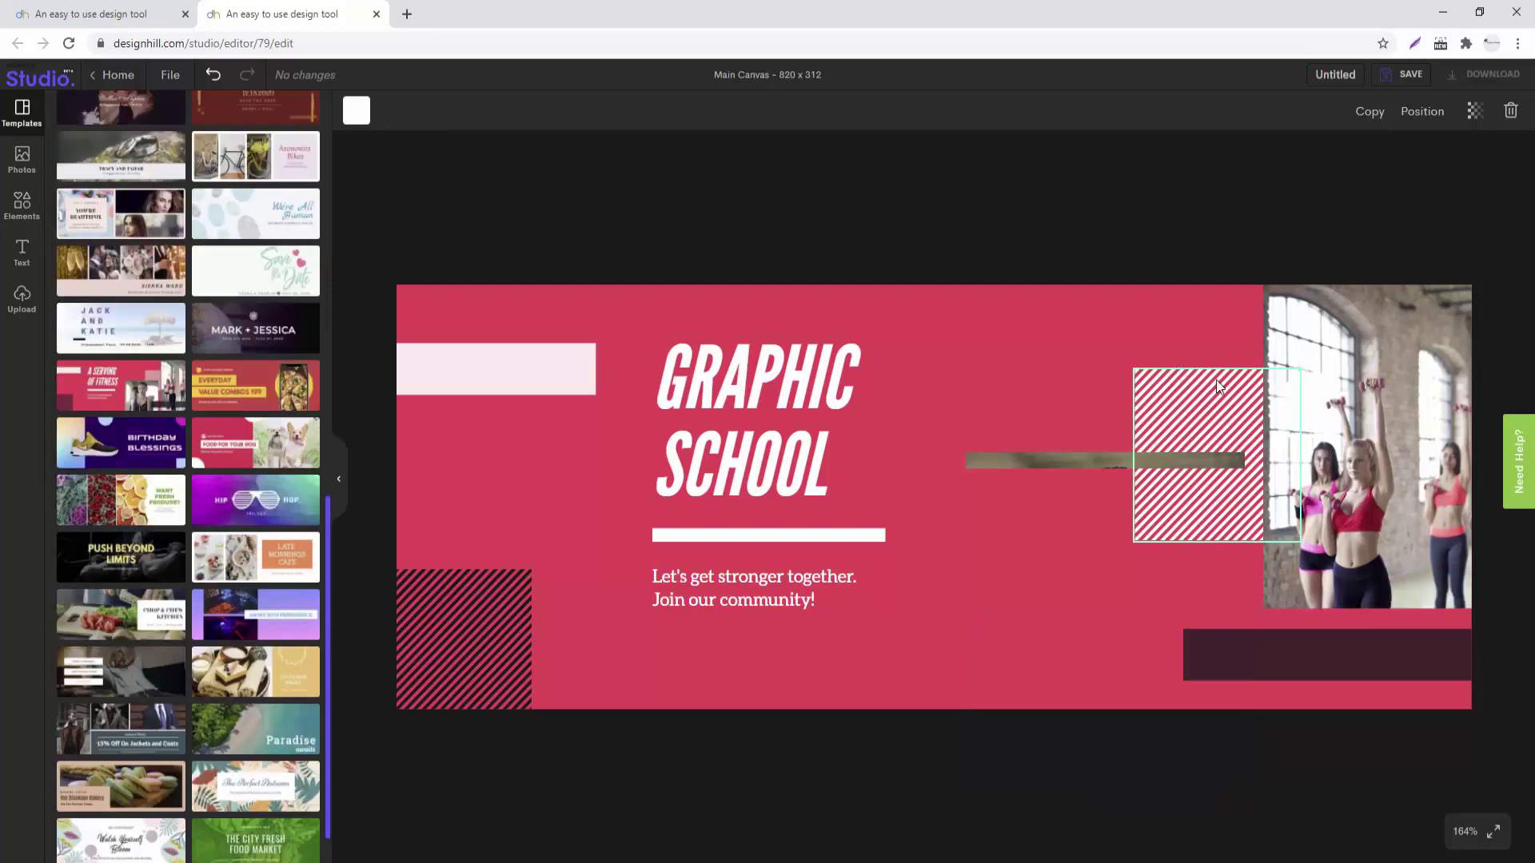
key(Left)
key(Left)
key(Left)
key(Left)
key(Left)
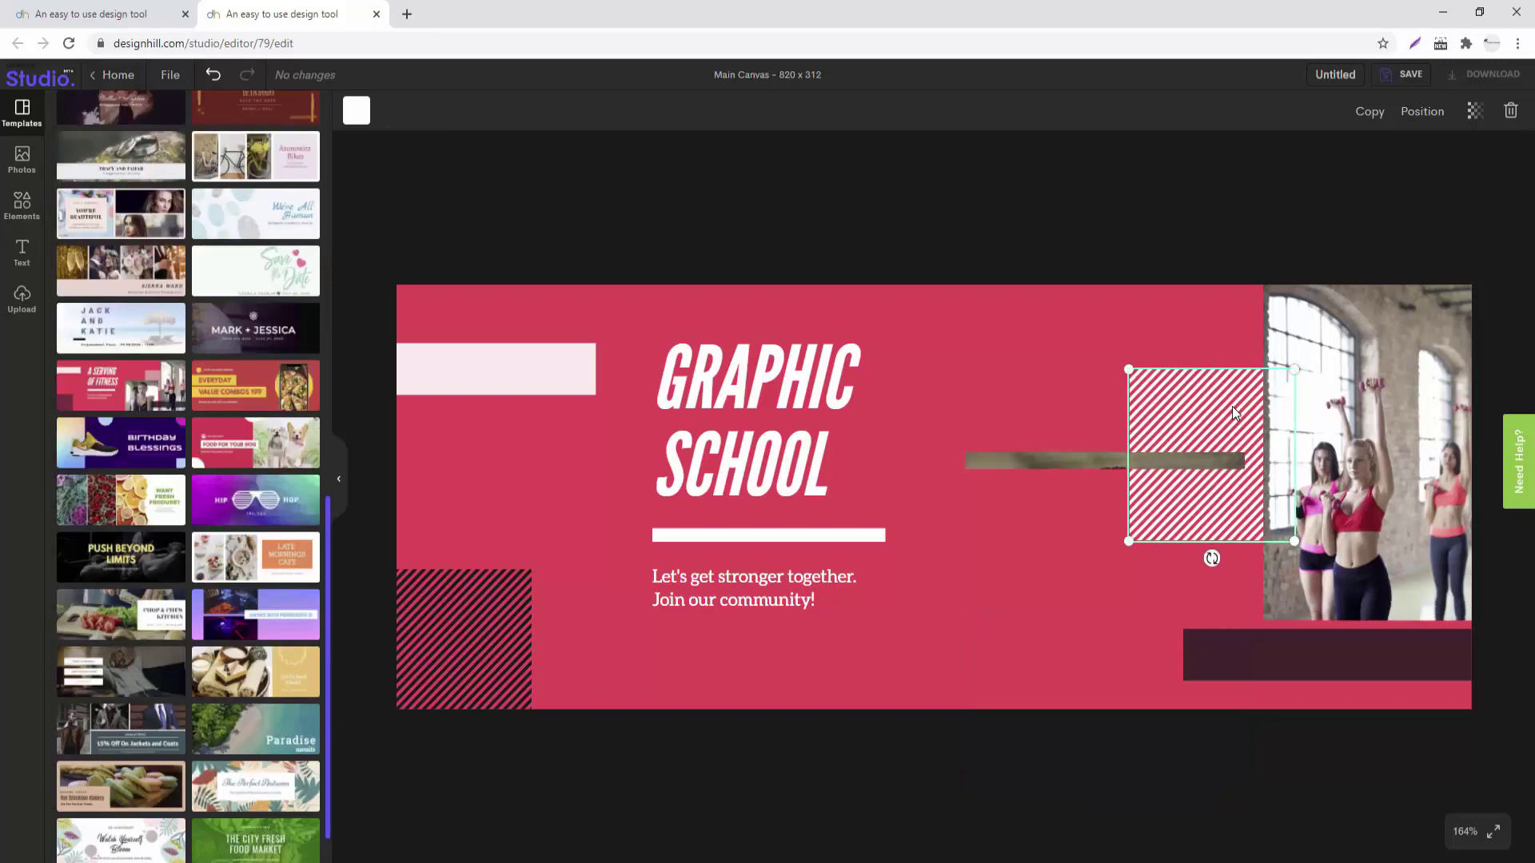
key(Left)
key(Left)
key(Left)
key(Left)
key(Left)
key(Left)
key(Right)
key(Right)
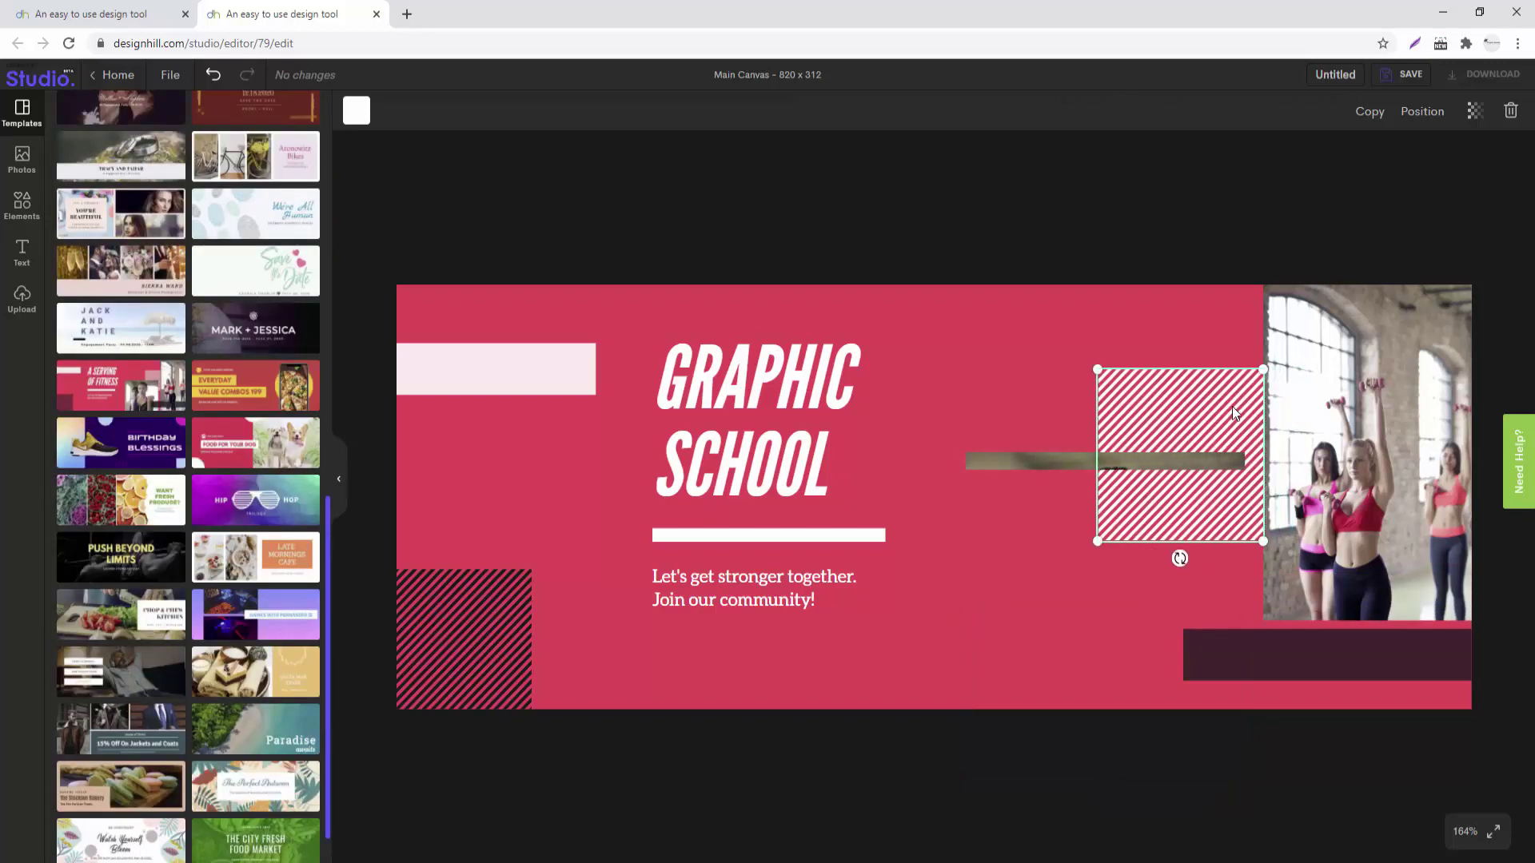
key(Right)
key(Right)
key(Right)
key(Delete)
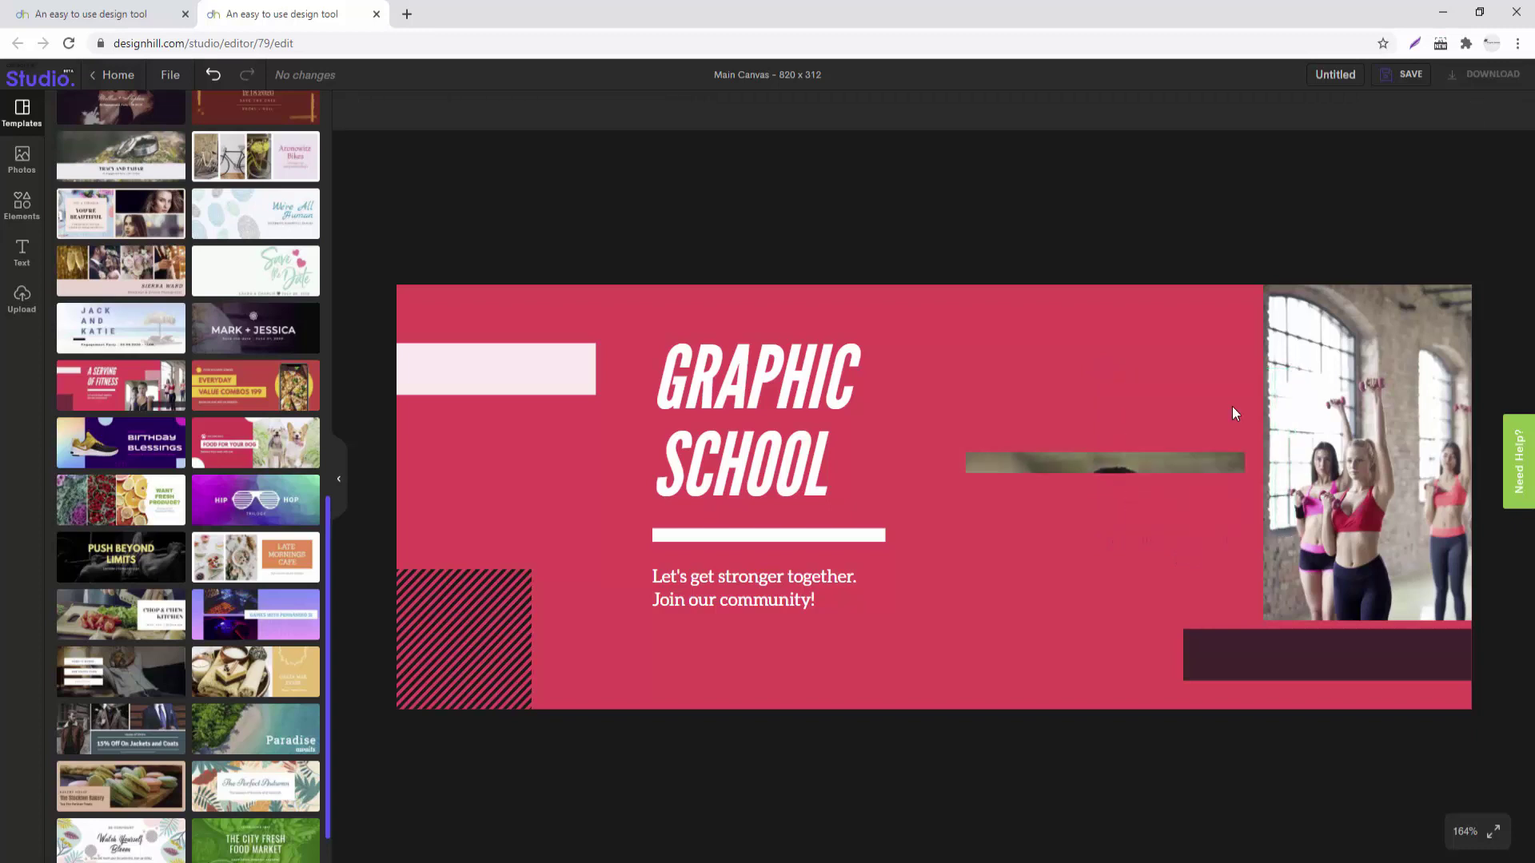
key(ctrl+z)
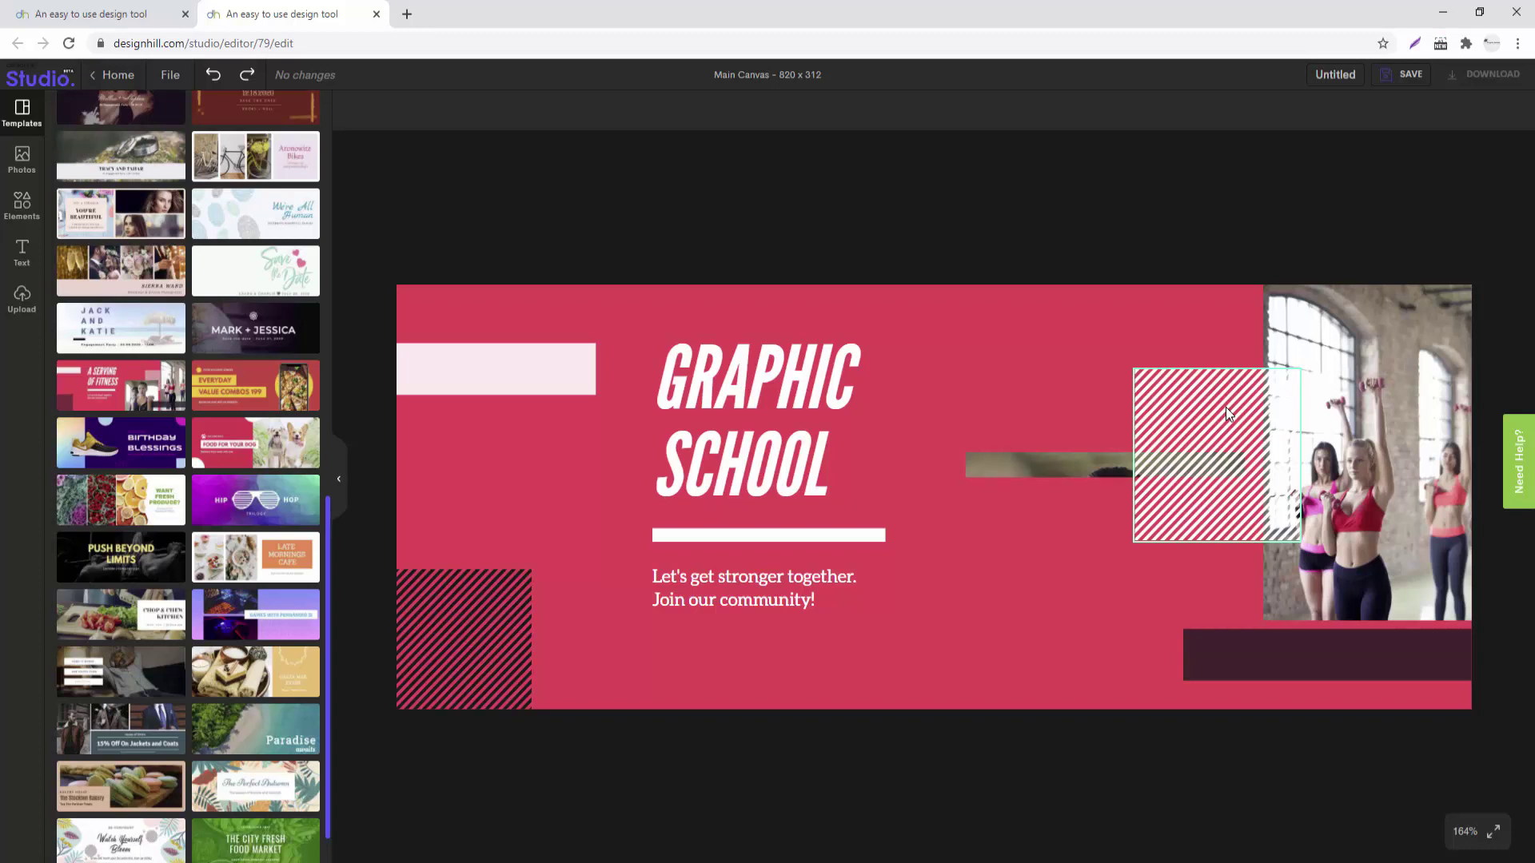
- Try #62197D and #98254F on the bottom-left striped square, settling on purple #BD37F4
click(457, 612)
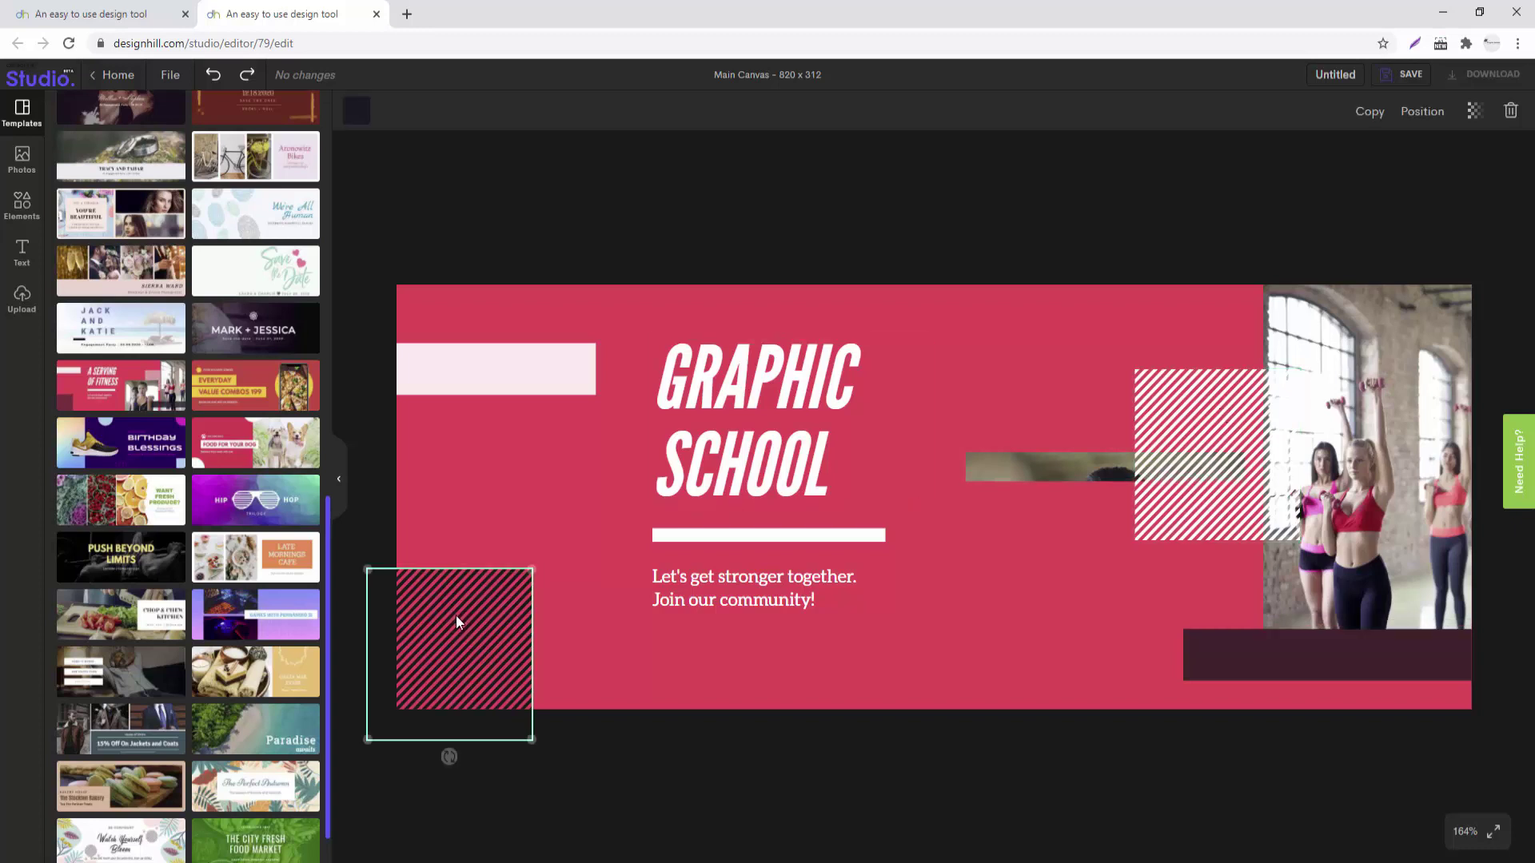
click(352, 116)
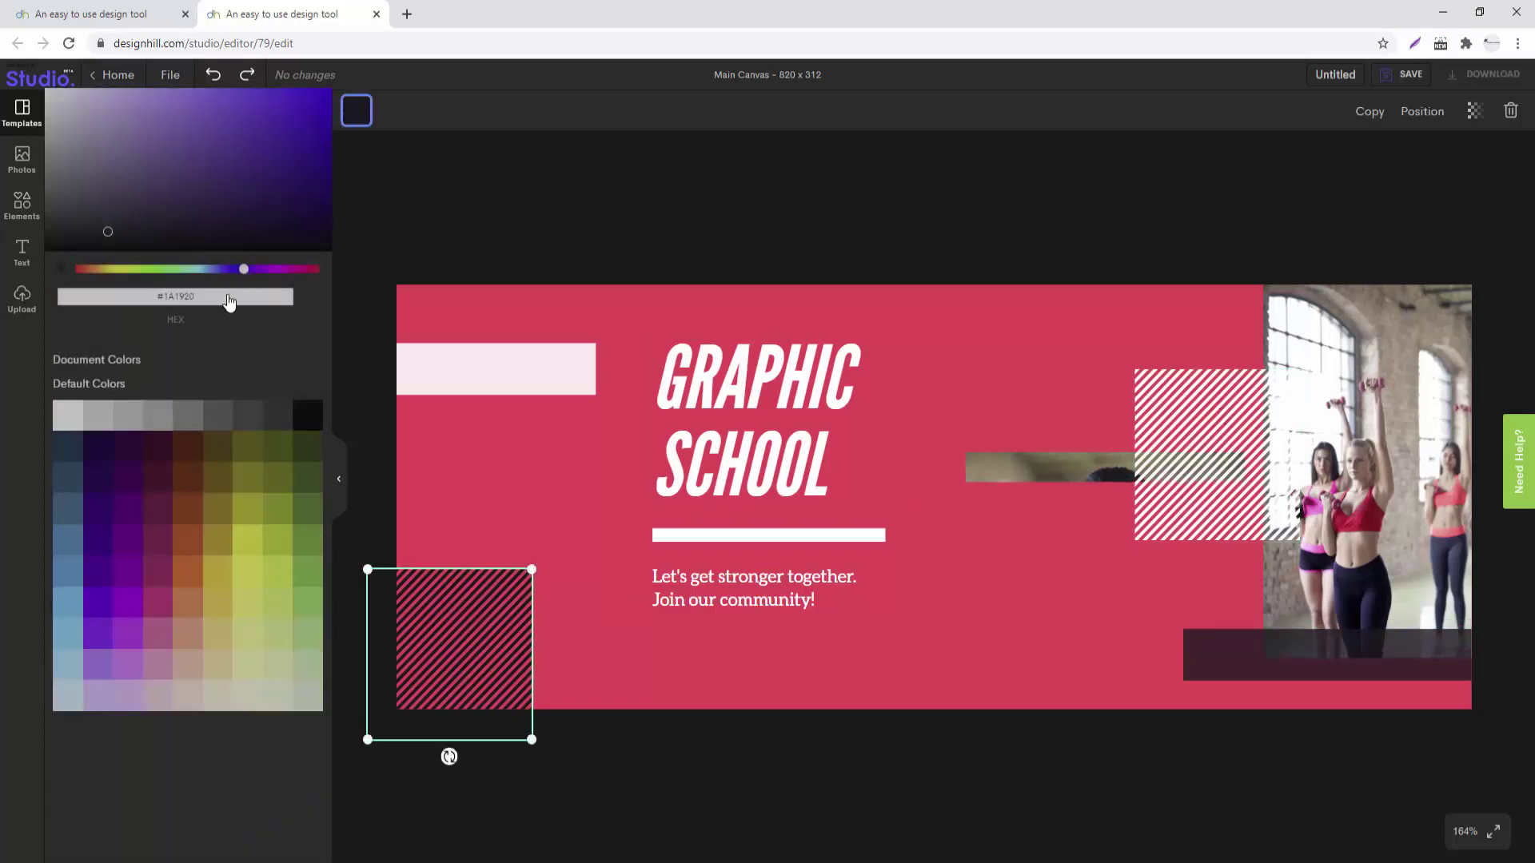
click(182, 519)
click(133, 554)
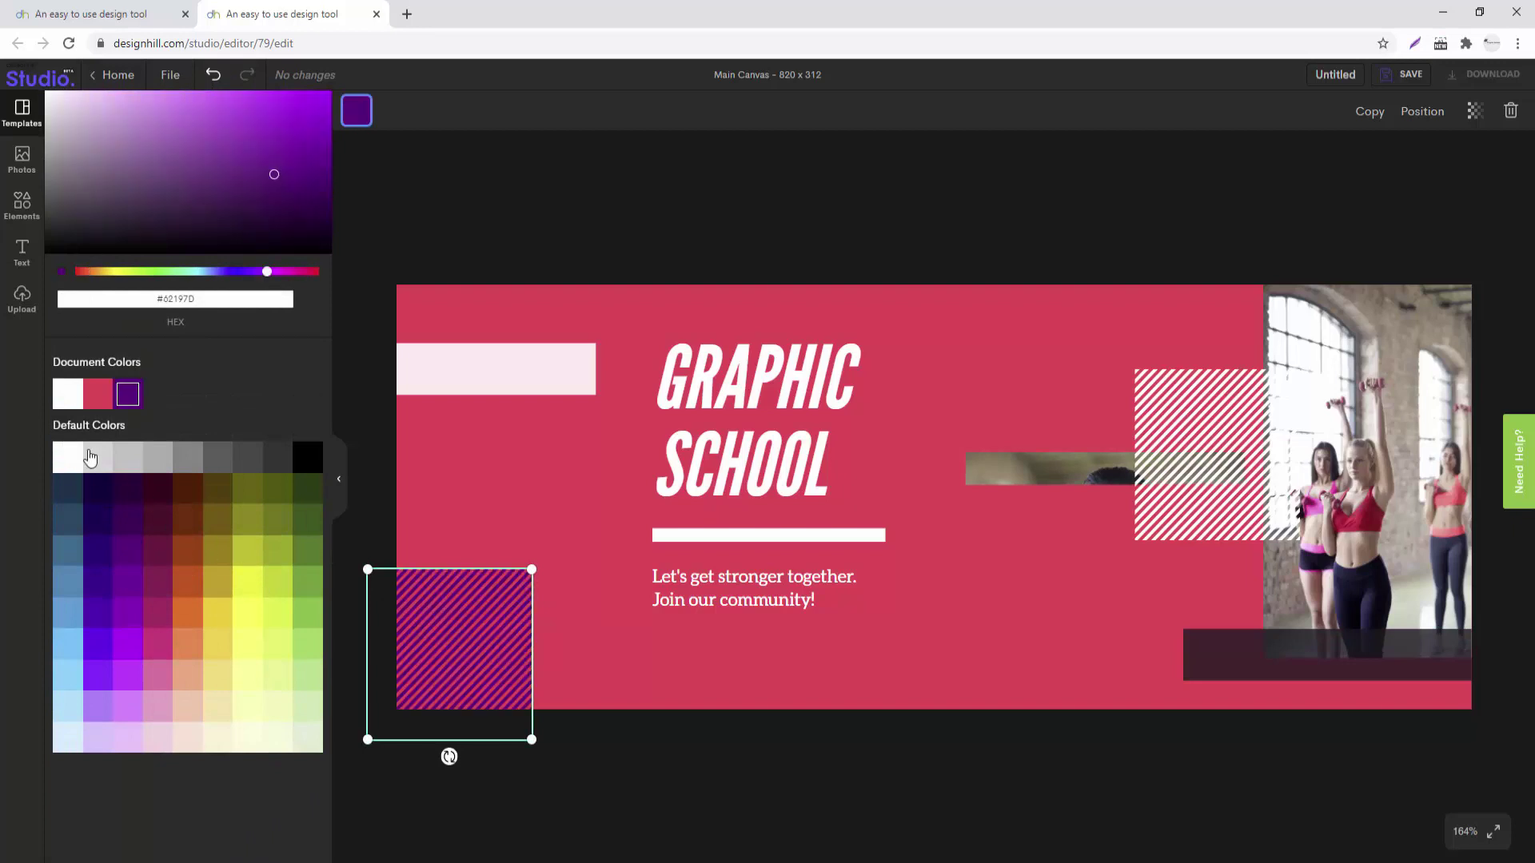
click(160, 551)
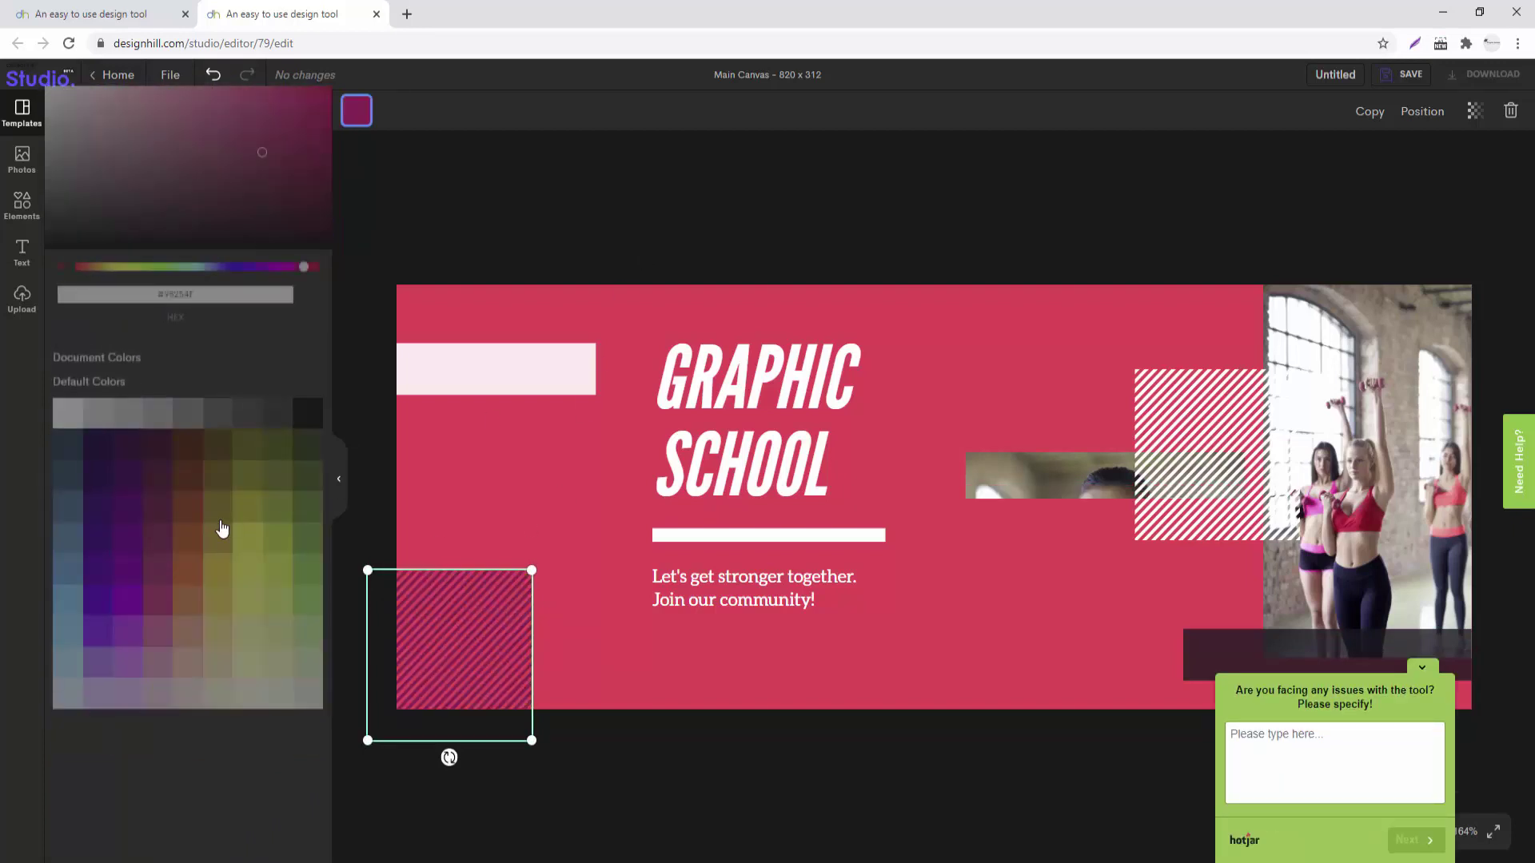
click(208, 555)
click(128, 643)
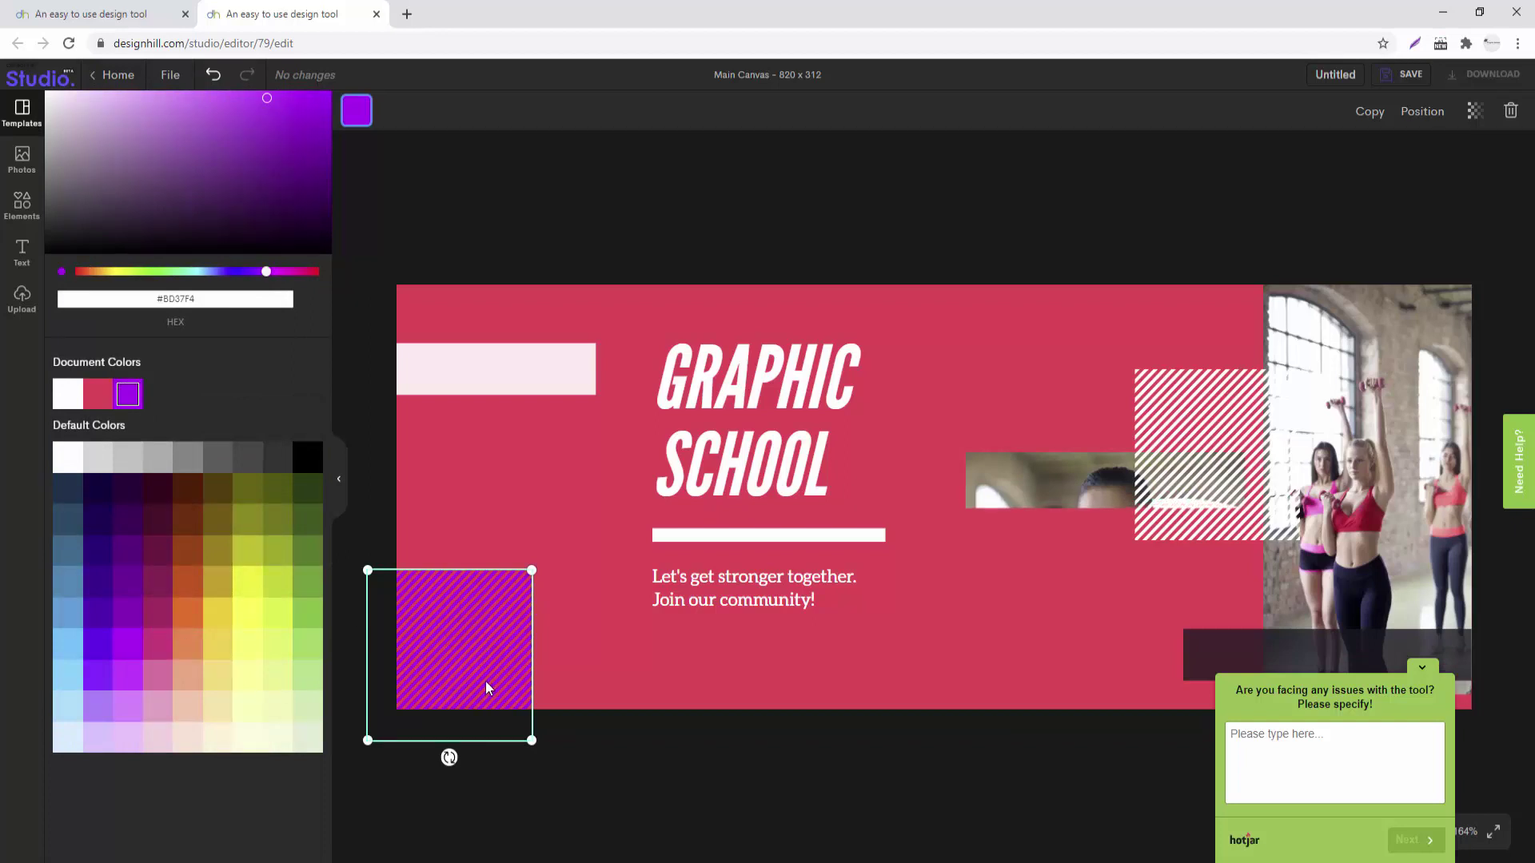
click(802, 282)
- Load the ciao summer beach-party template and select its title, browsing the font list
scroll(157, 663, down, 3)
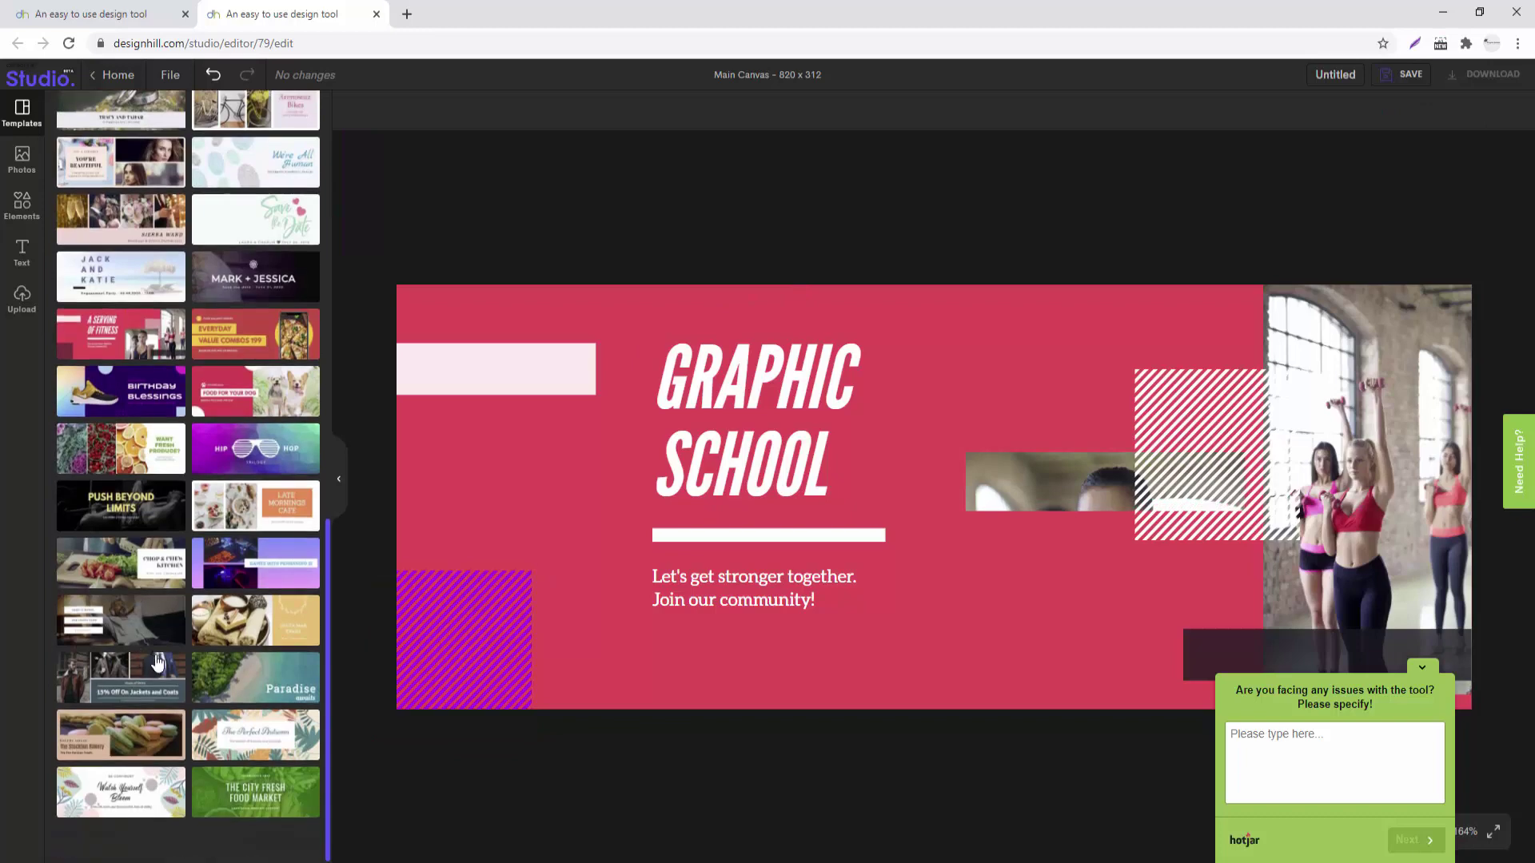
click(252, 681)
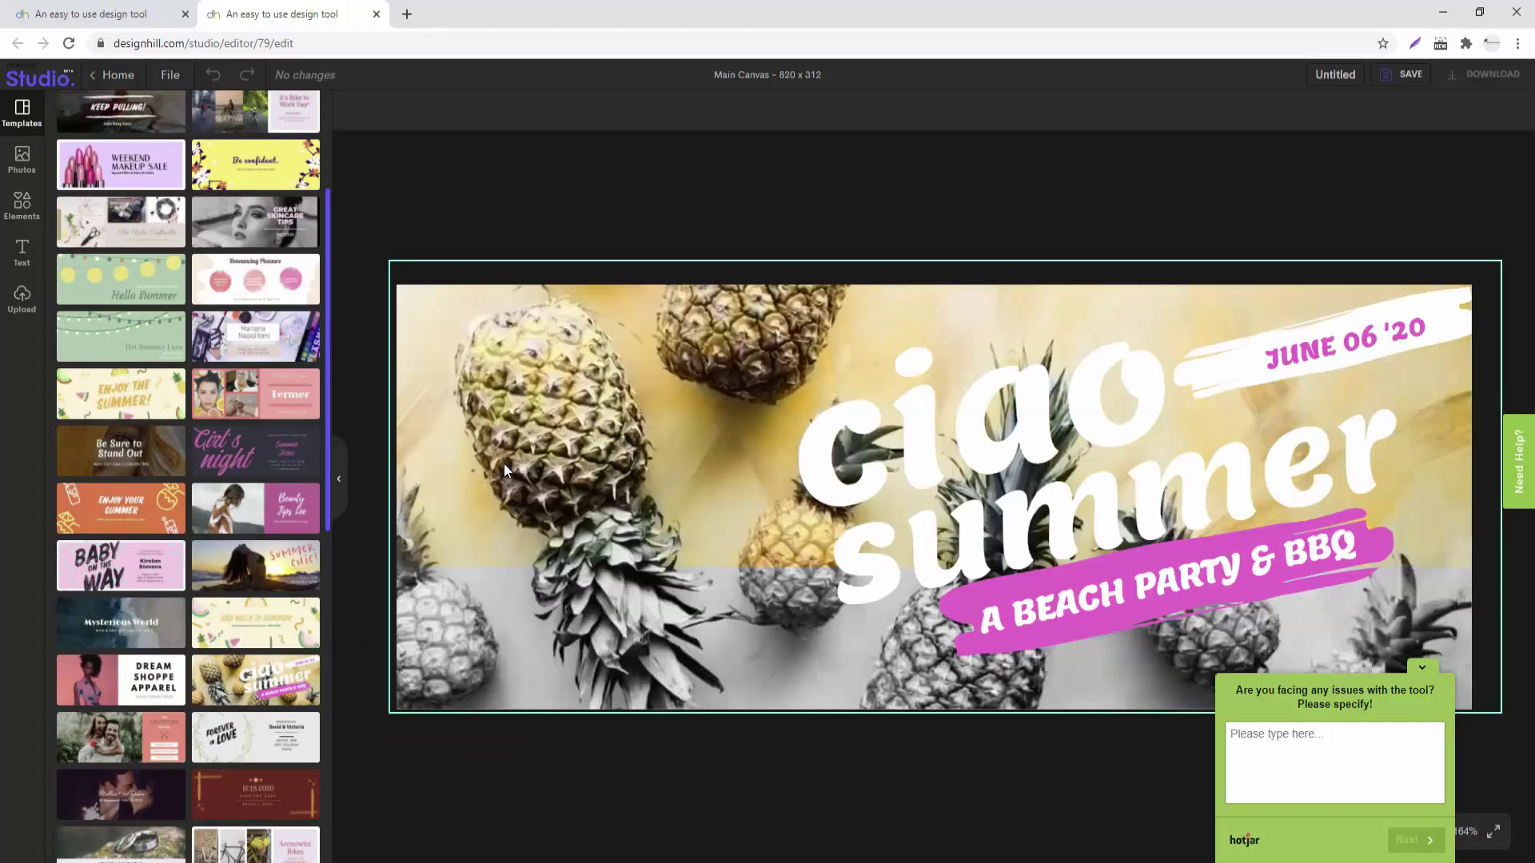
click(957, 444)
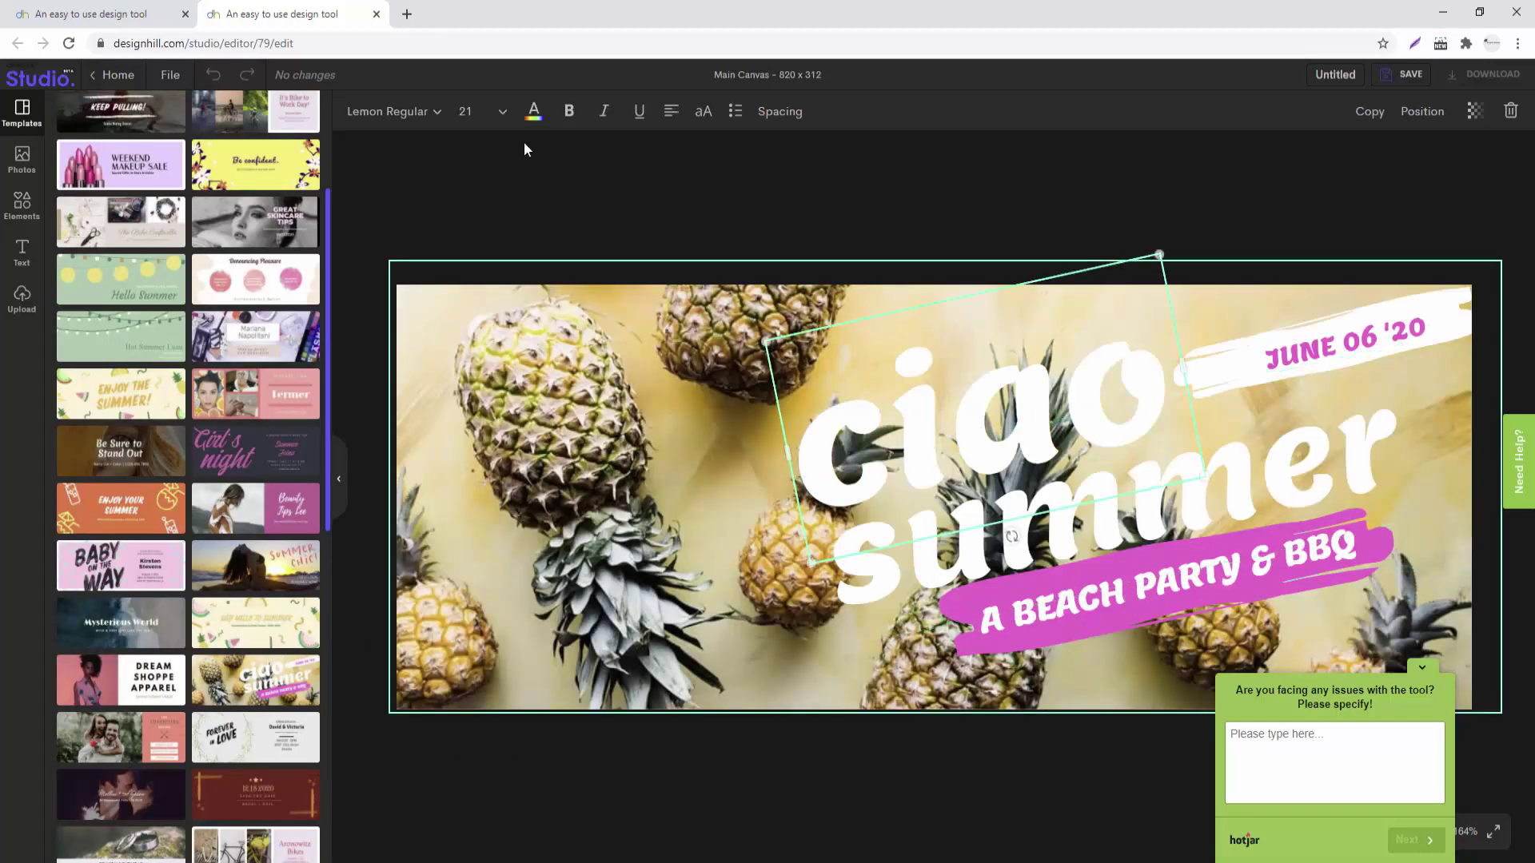
click(438, 112)
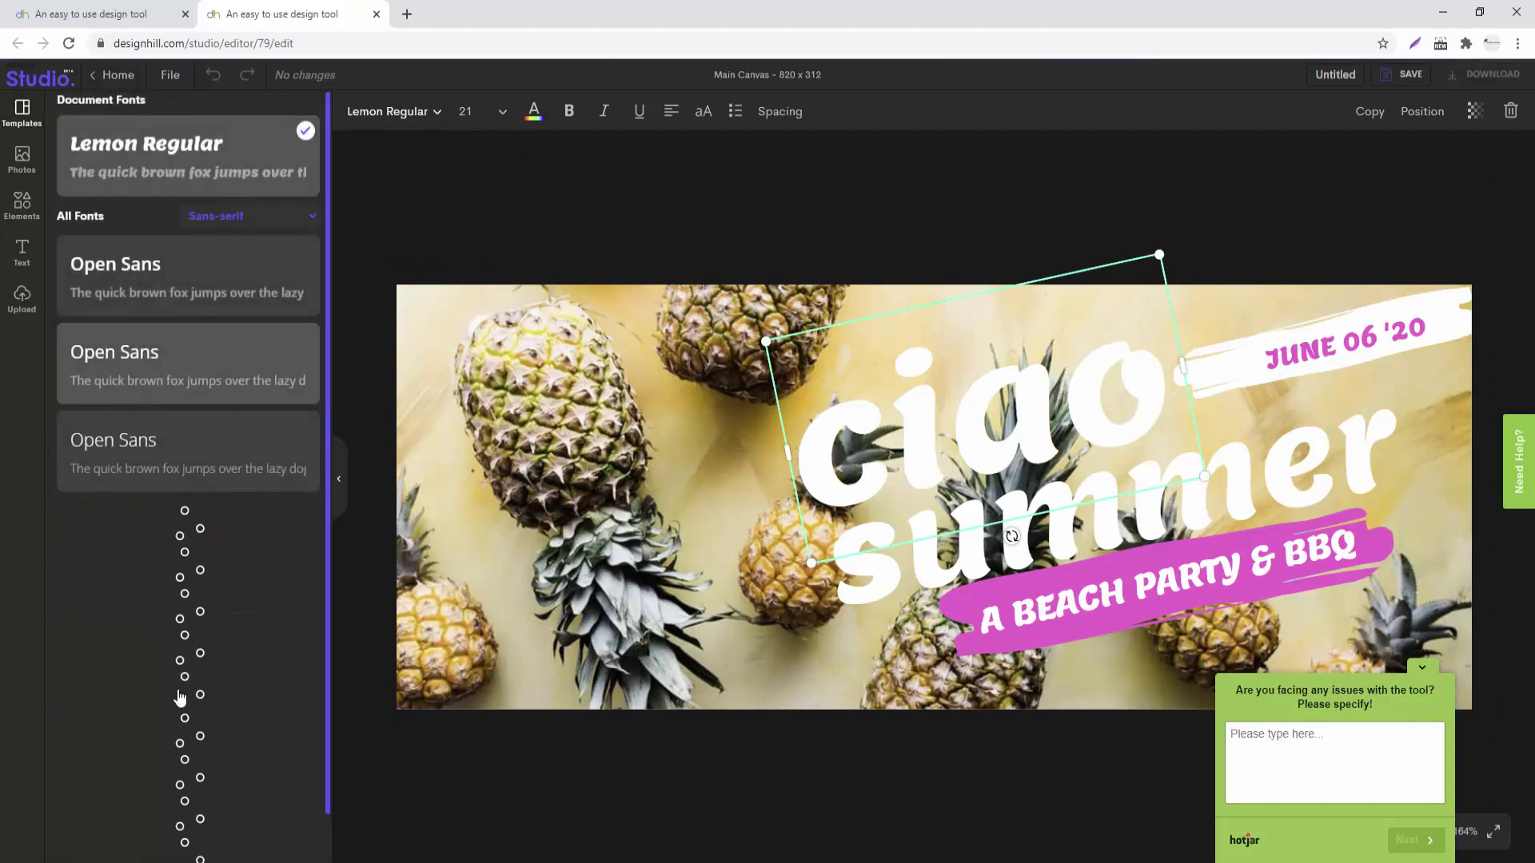
scroll(136, 384, down, 5)
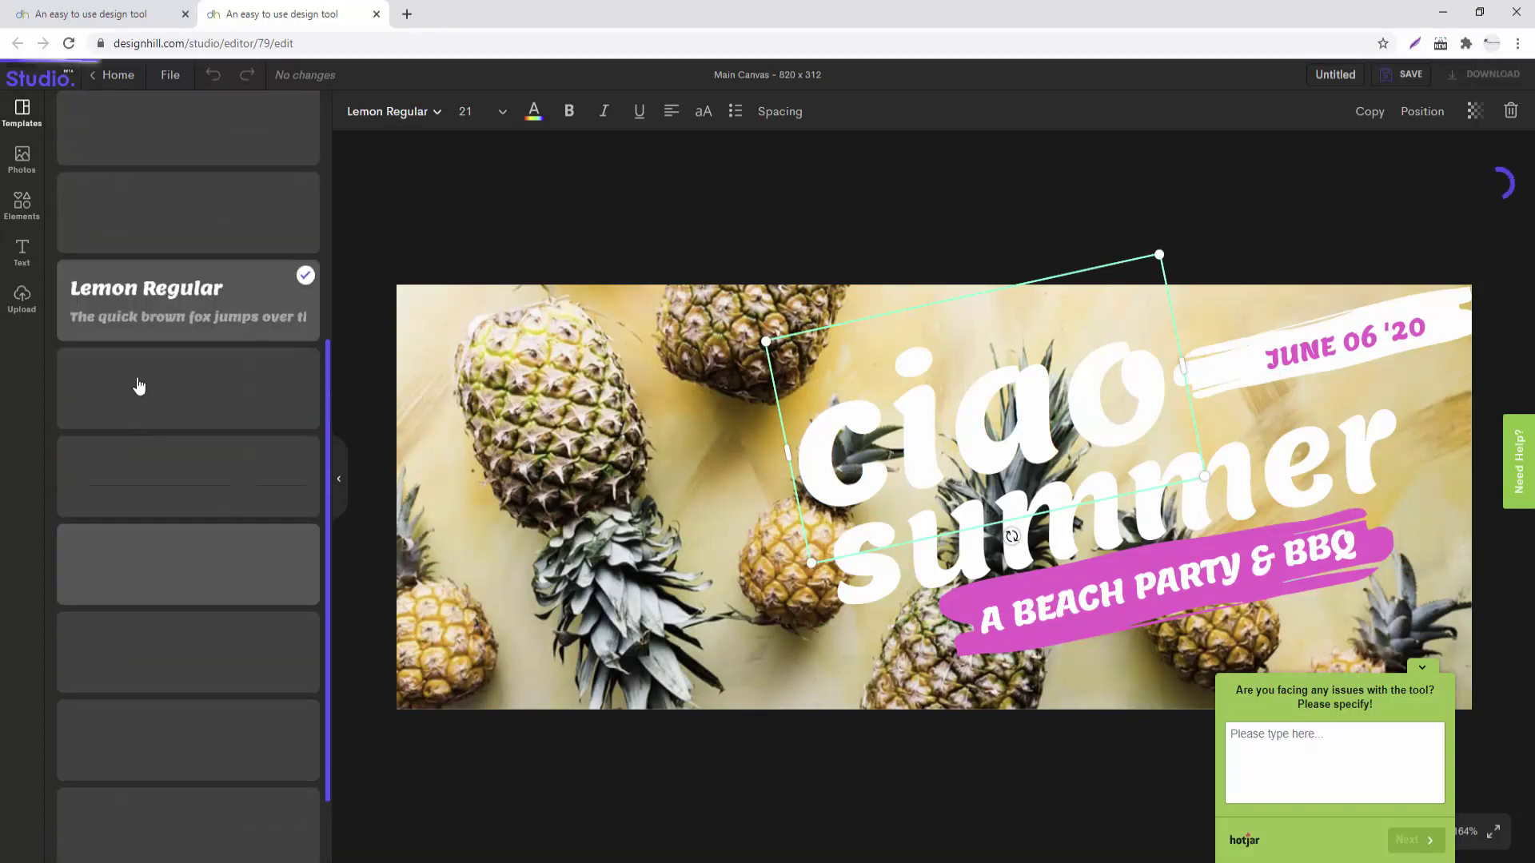
scroll(177, 513, up, 5)
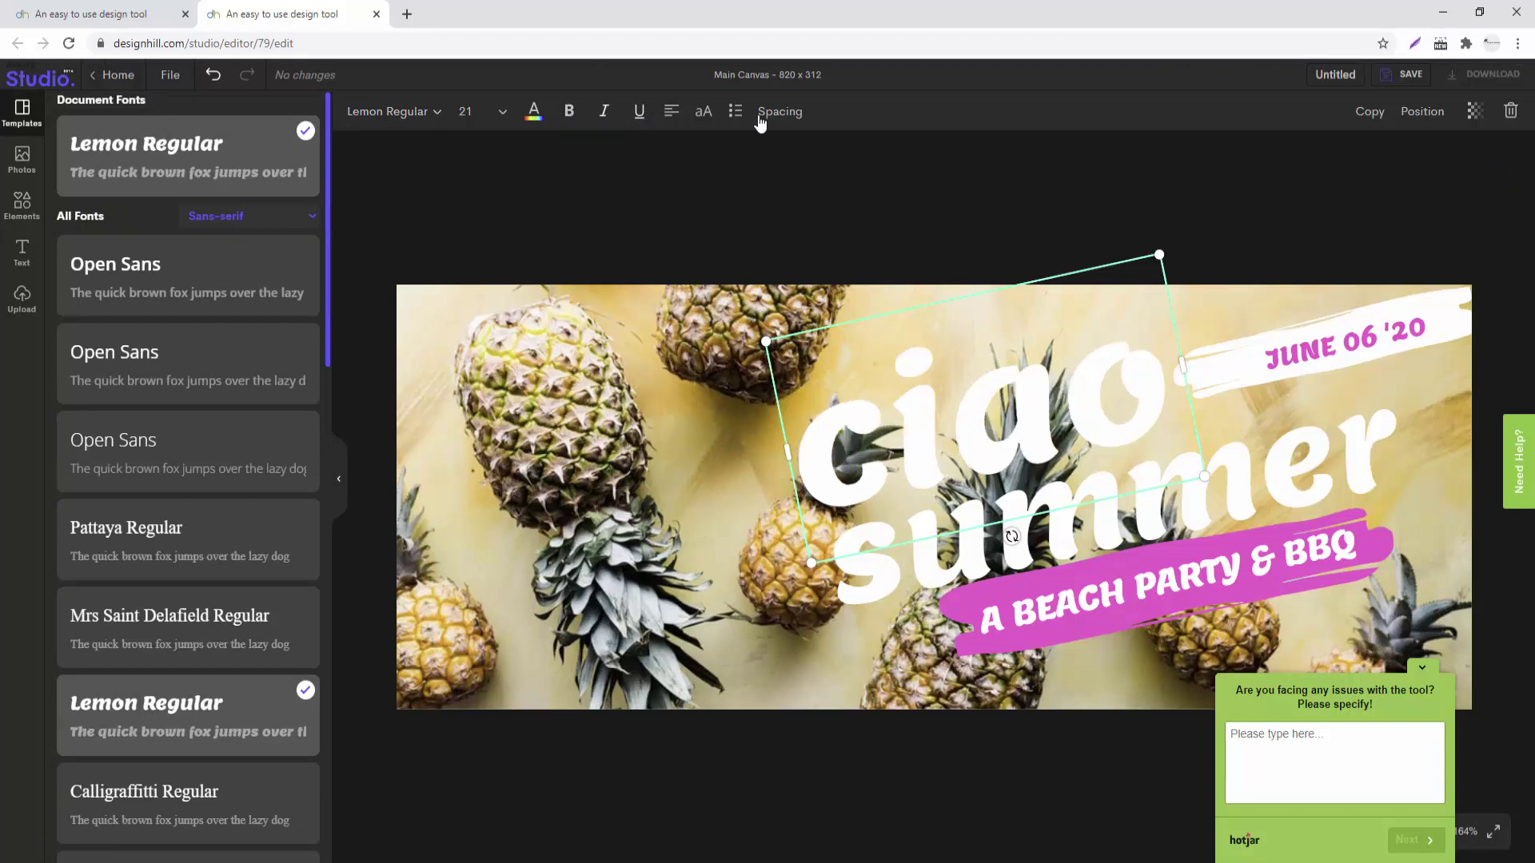
- Tighten the ciao summer title's letter spacing to -82
click(787, 116)
drag(862, 164, 879, 205)
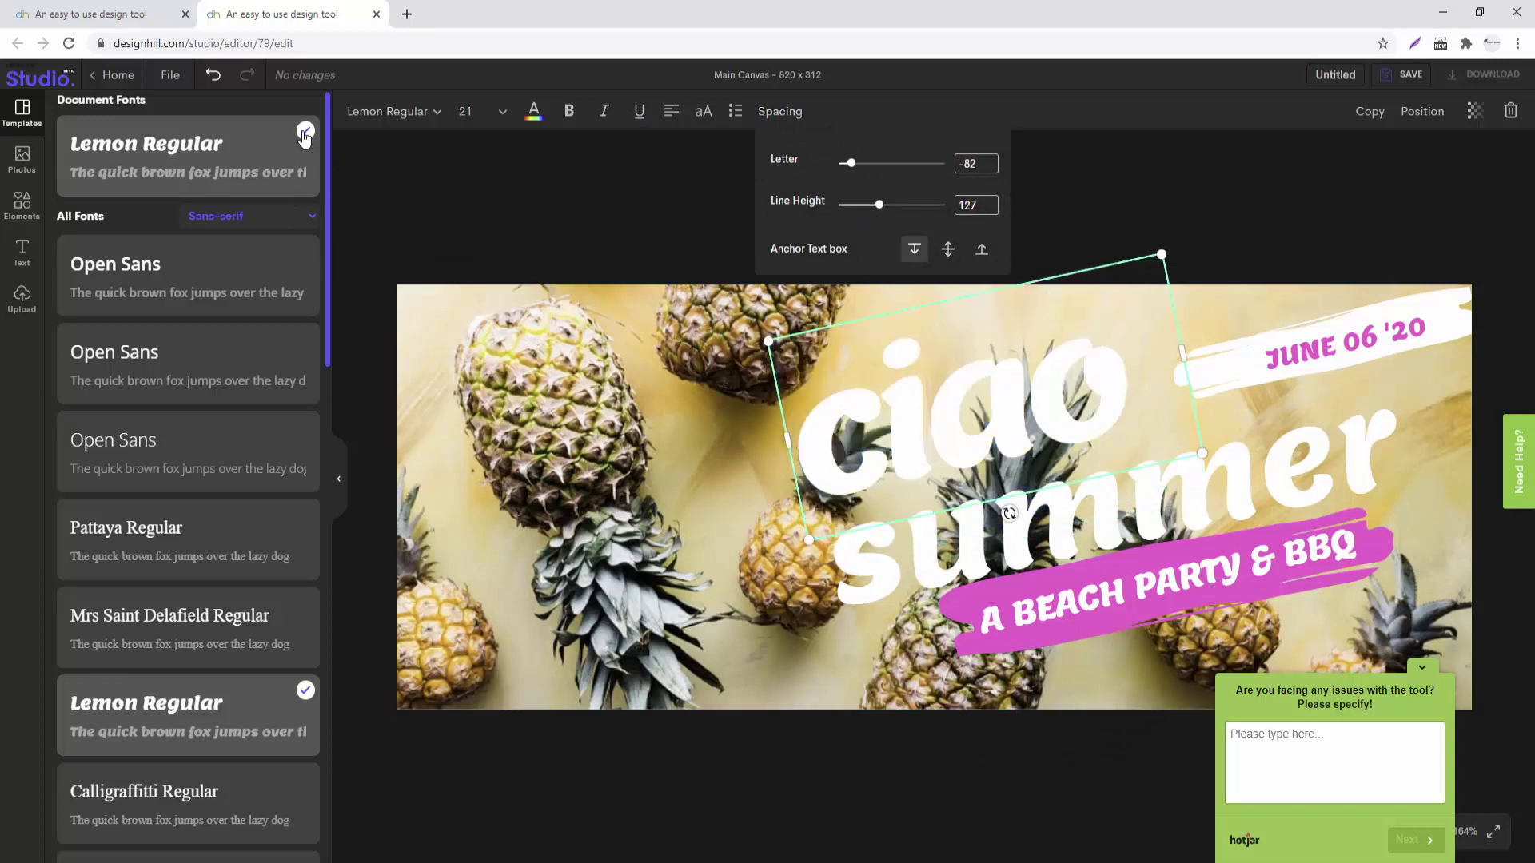
click(28, 164)
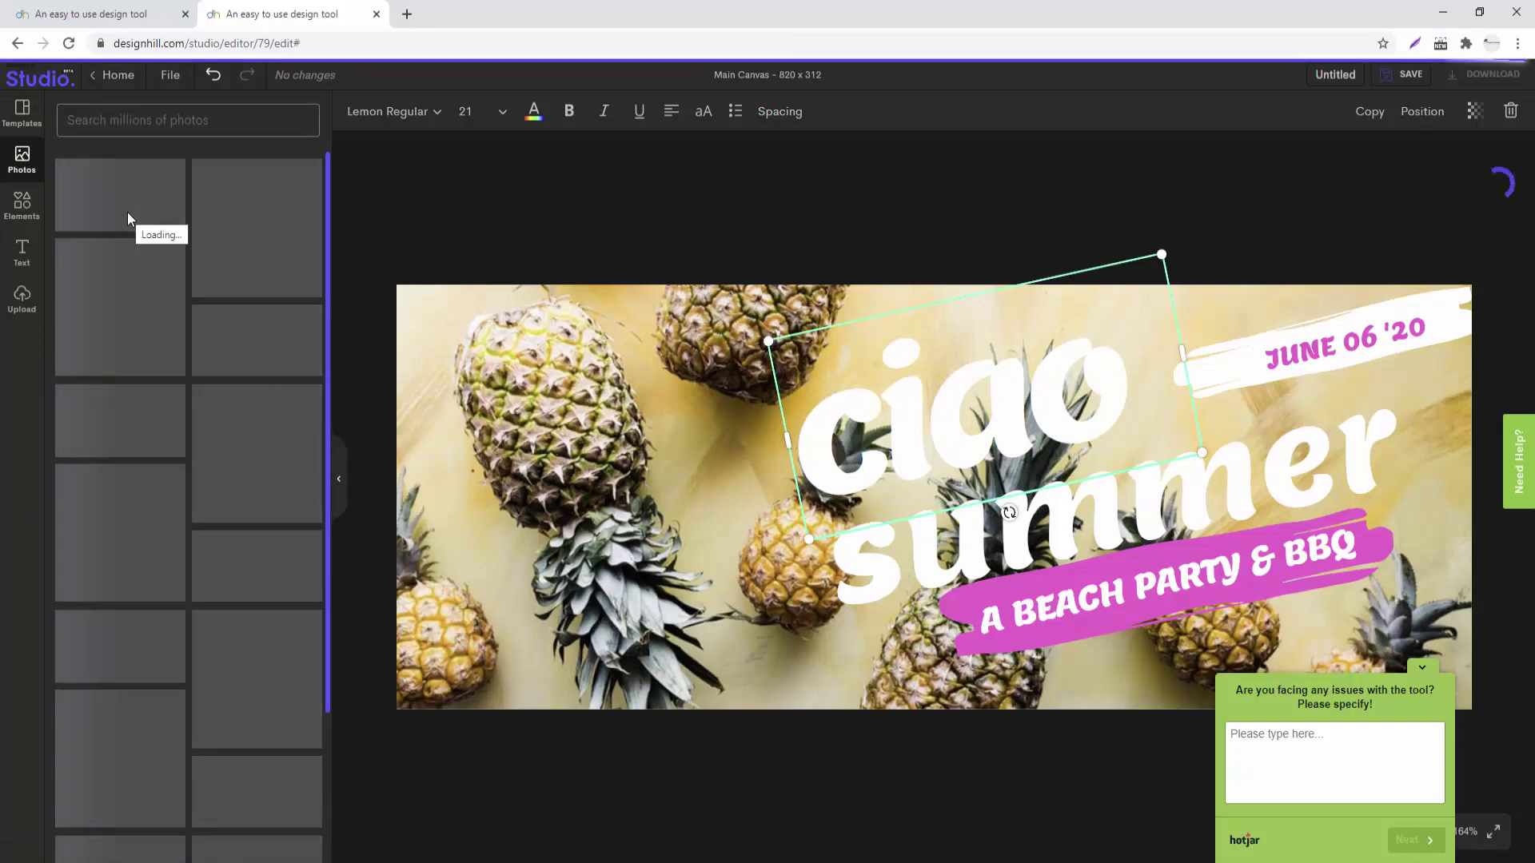
- Reposition the ciao title text and inspect the JUNE 06 '20 date and its brush stroke
click(22, 111)
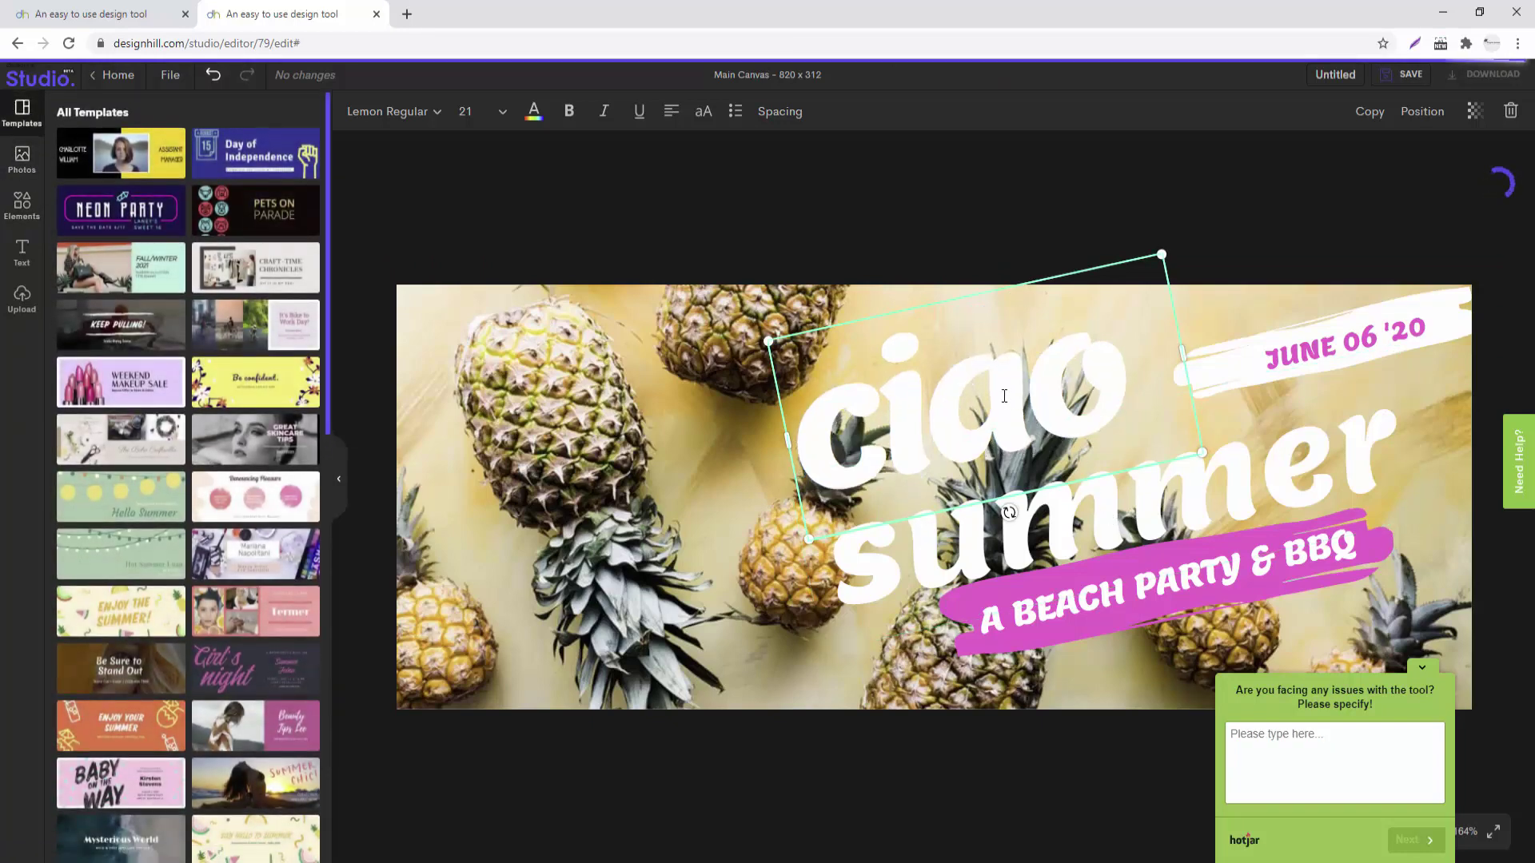
click(1047, 481)
mouse_move(1111, 366)
mouse_down()
mouse_move(1047, 398)
mouse_move(1099, 378)
mouse_up()
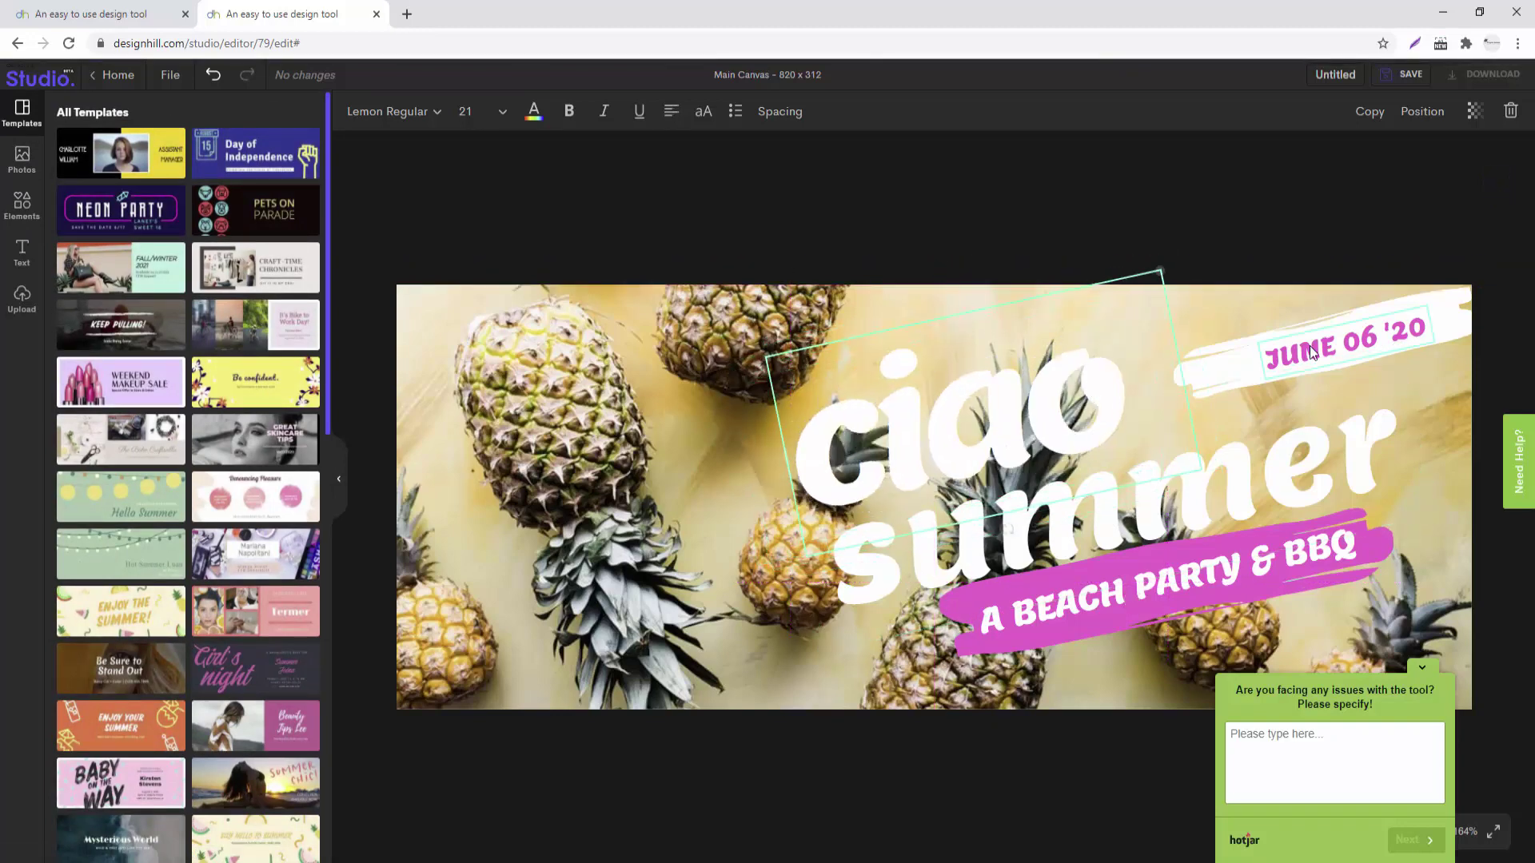
click(1347, 346)
click(1437, 315)
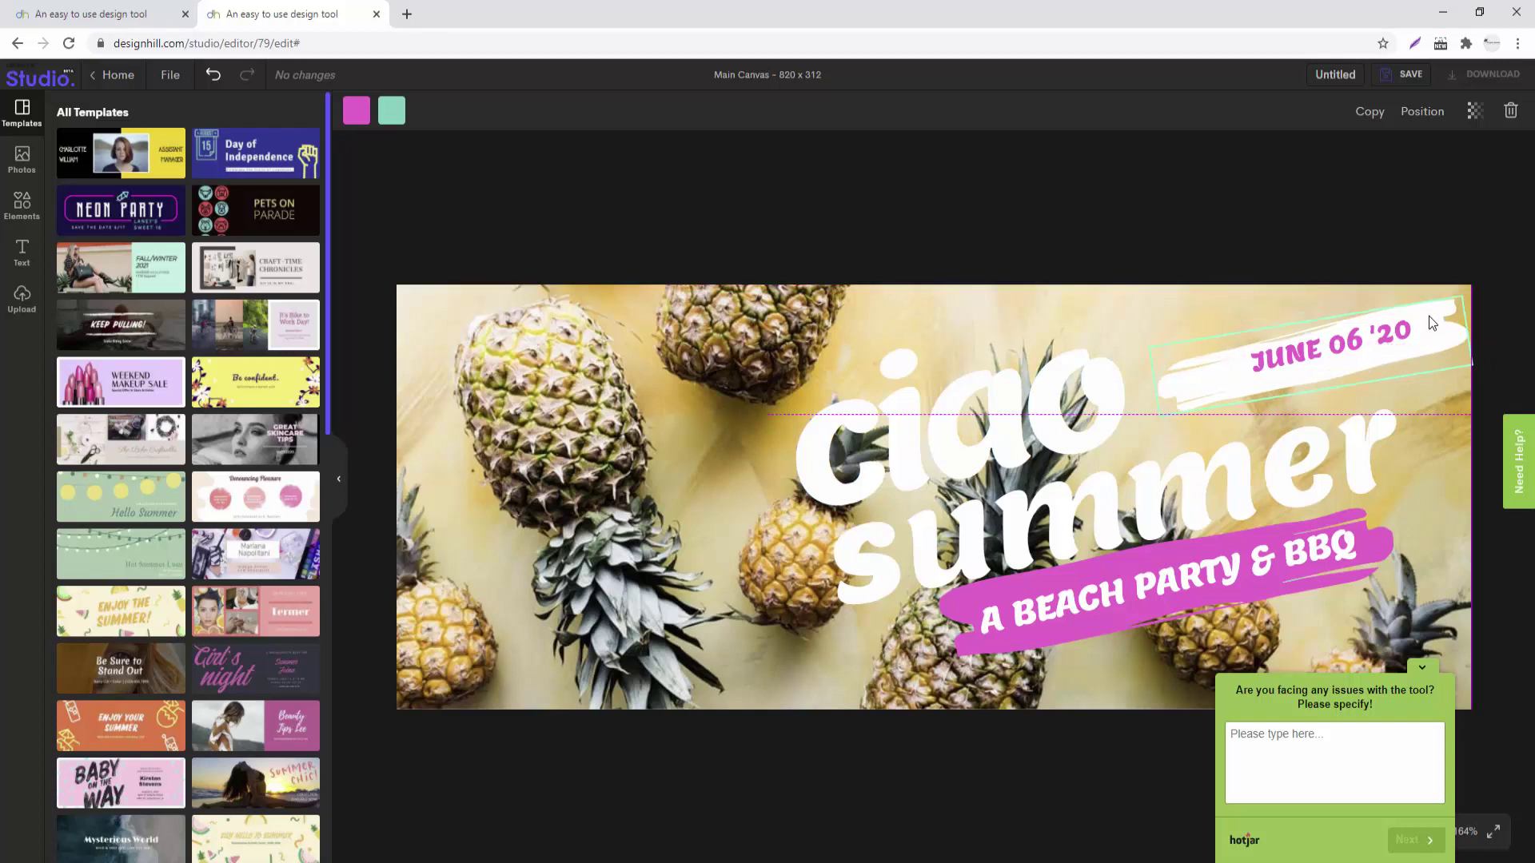
click(1428, 667)
- Add a stock cat photo, shift it slightly left, then undo it
click(24, 159)
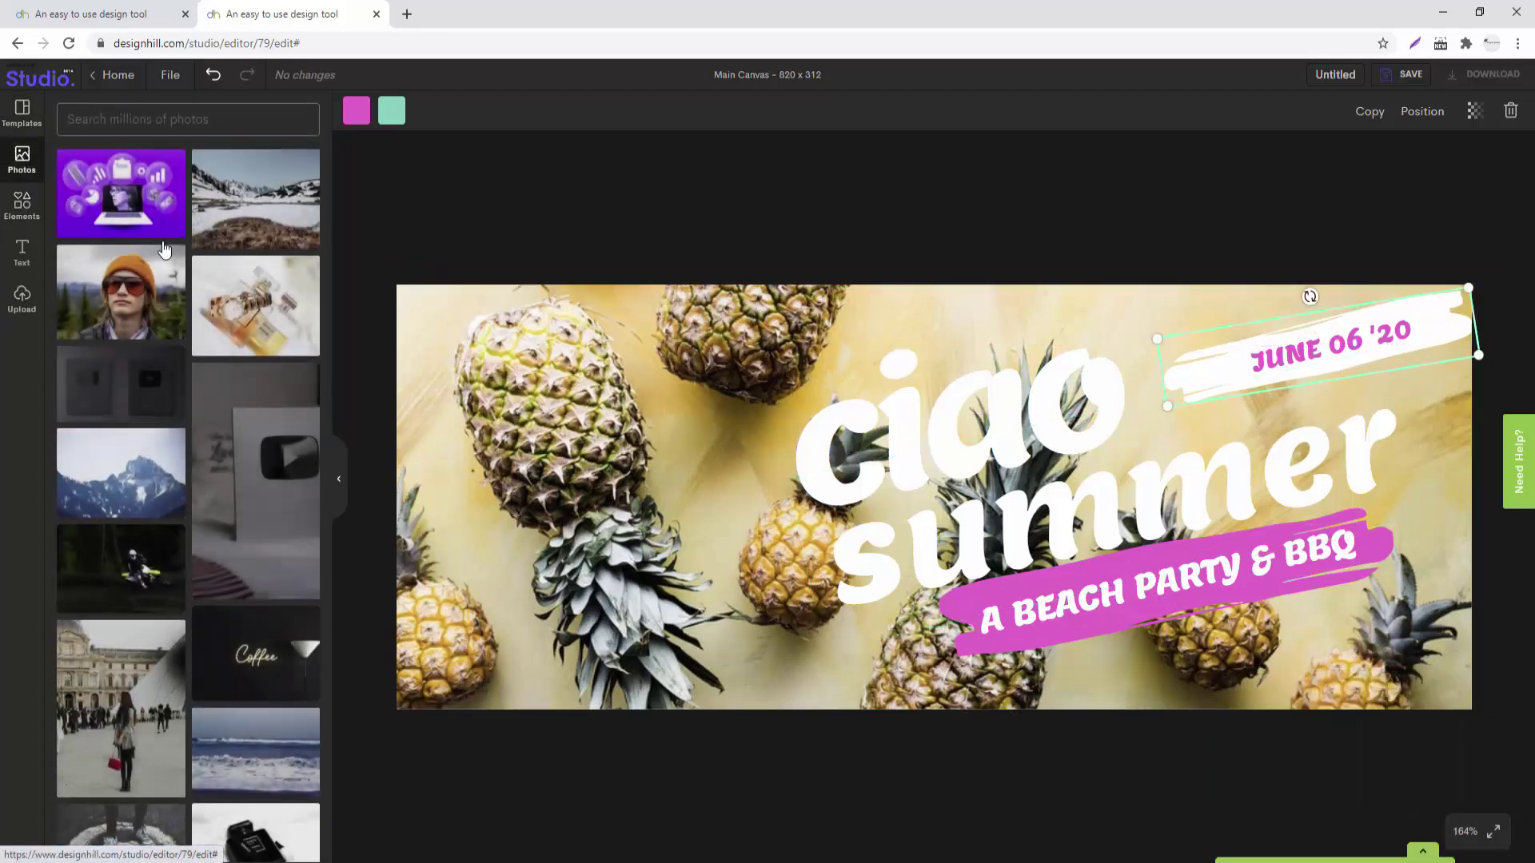
scroll(142, 742, down, 2)
scroll(160, 752, down, 2)
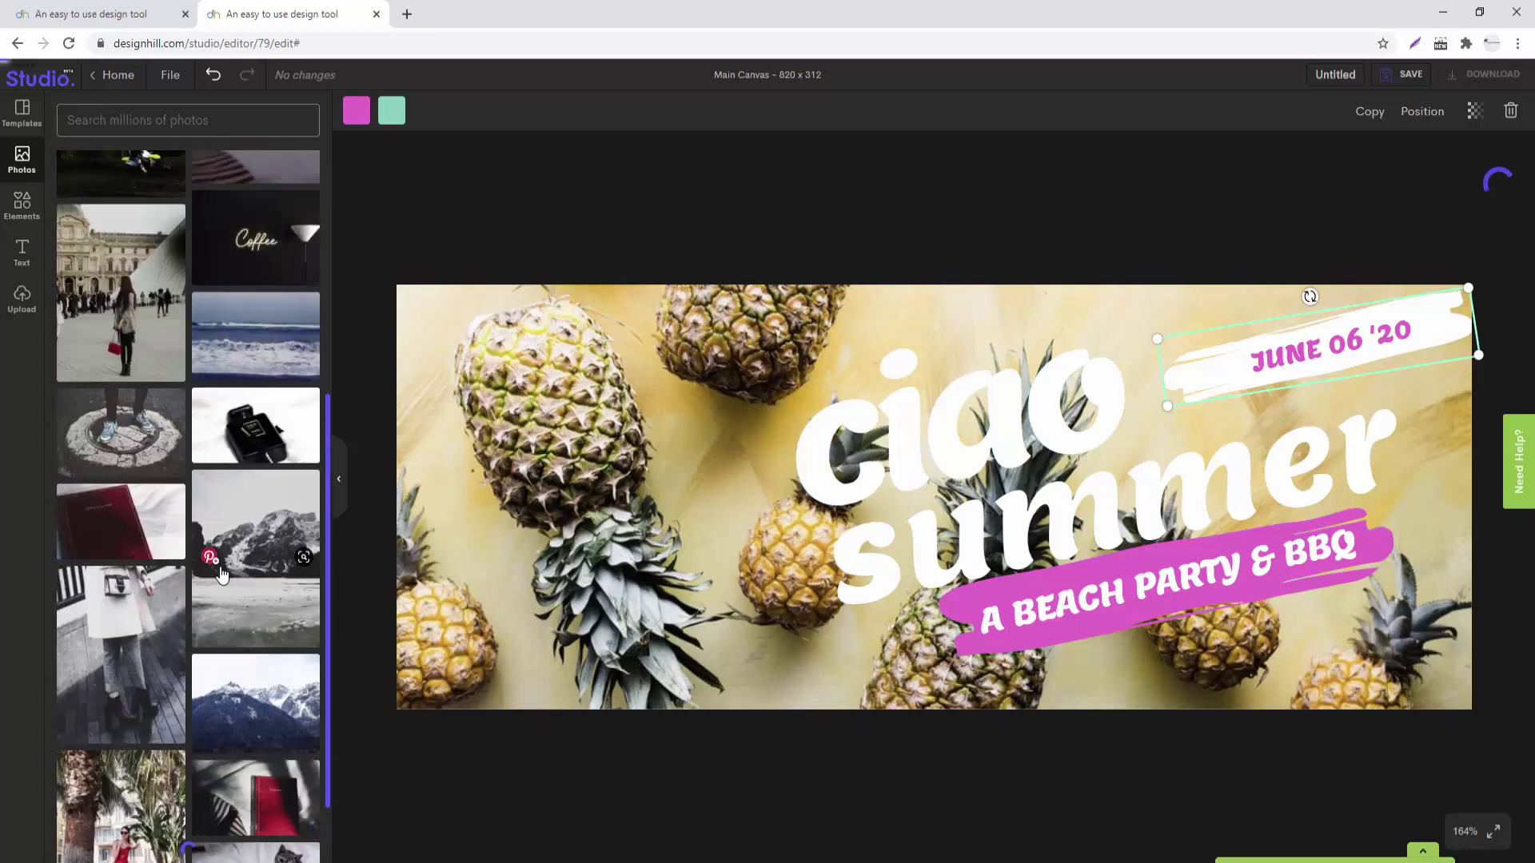
scroll(184, 760, down, 2)
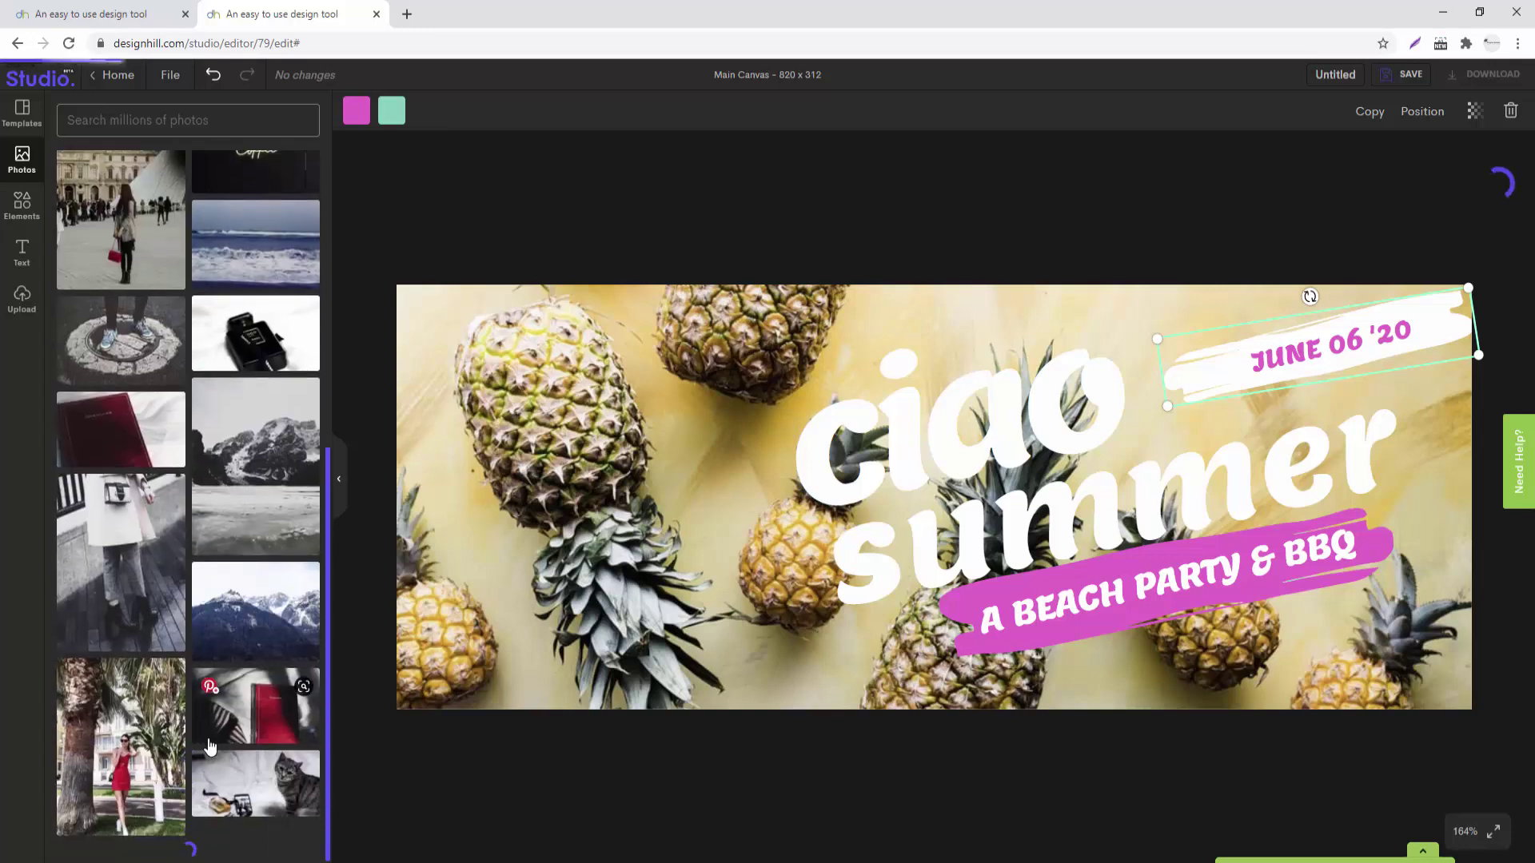
click(244, 793)
drag(926, 494, 855, 494)
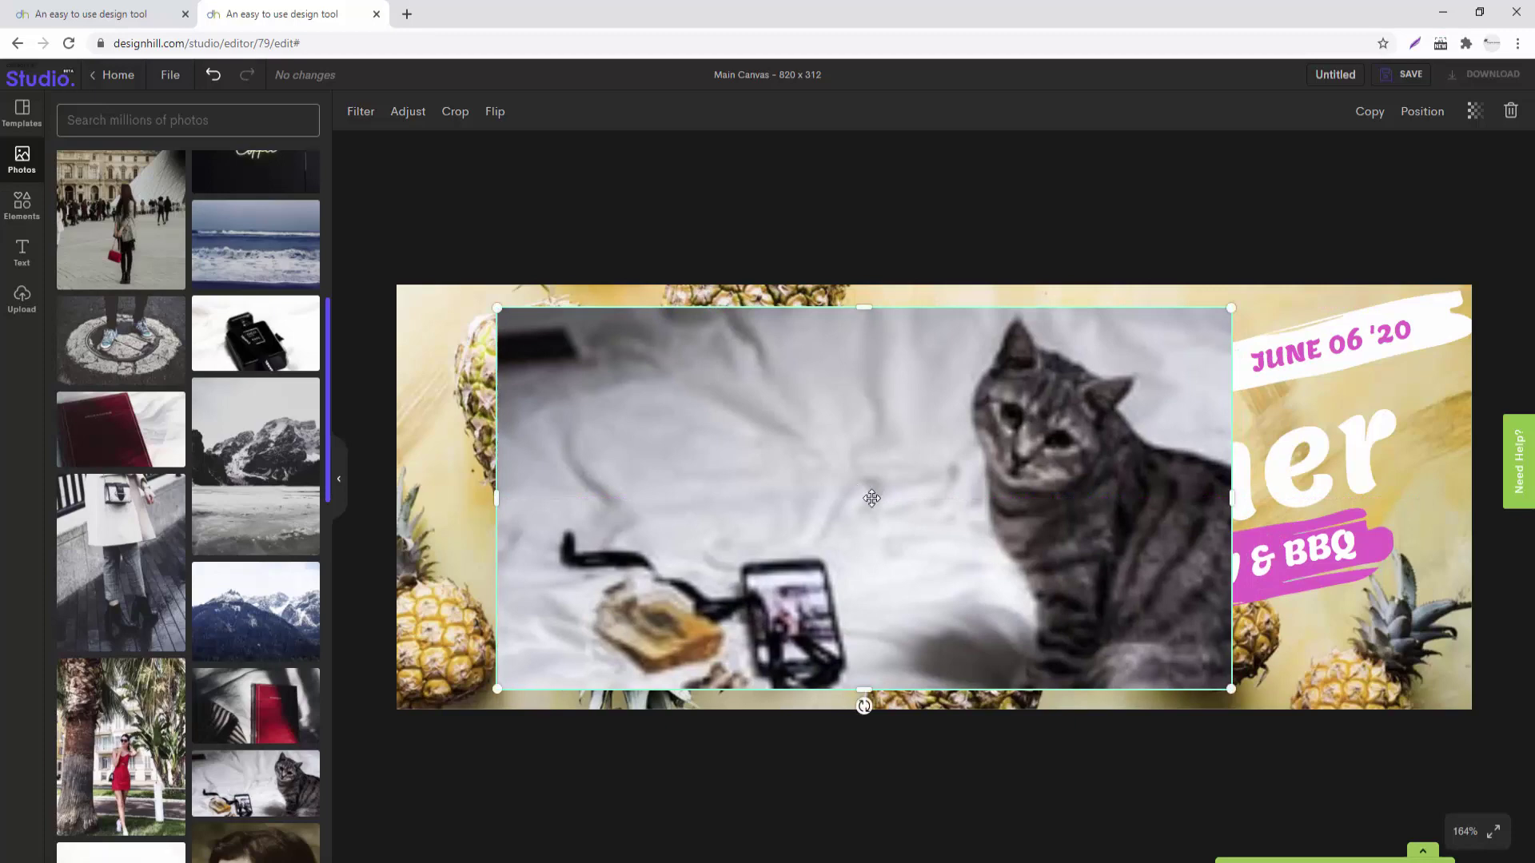
key(ctrl+z)
key(ctrl+z)
click(21, 206)
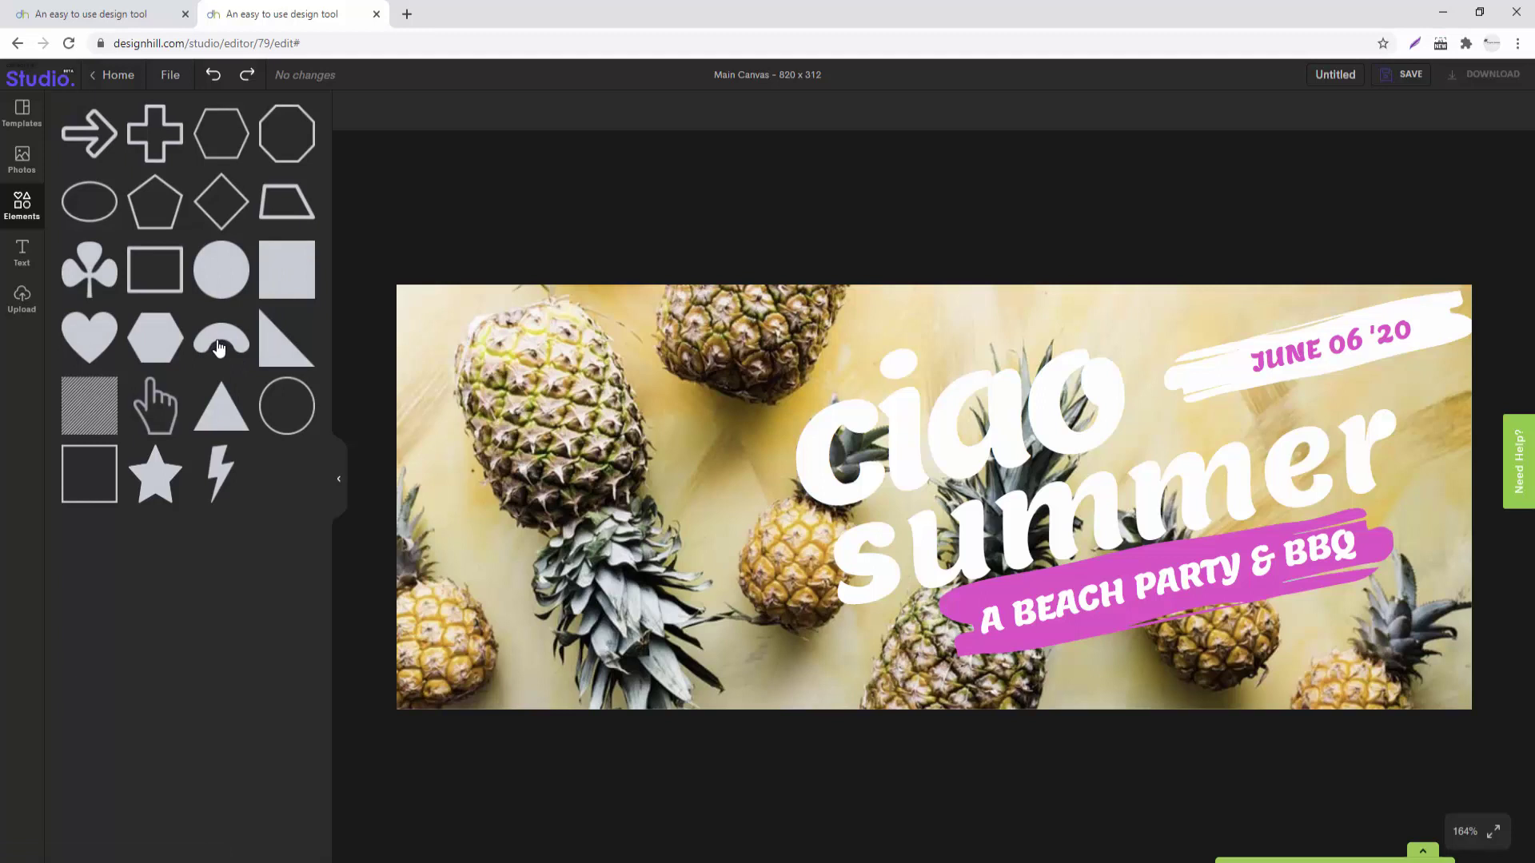
- Add a grey square, reshape it into a rectangle and move it to the cover's upper left
click(287, 283)
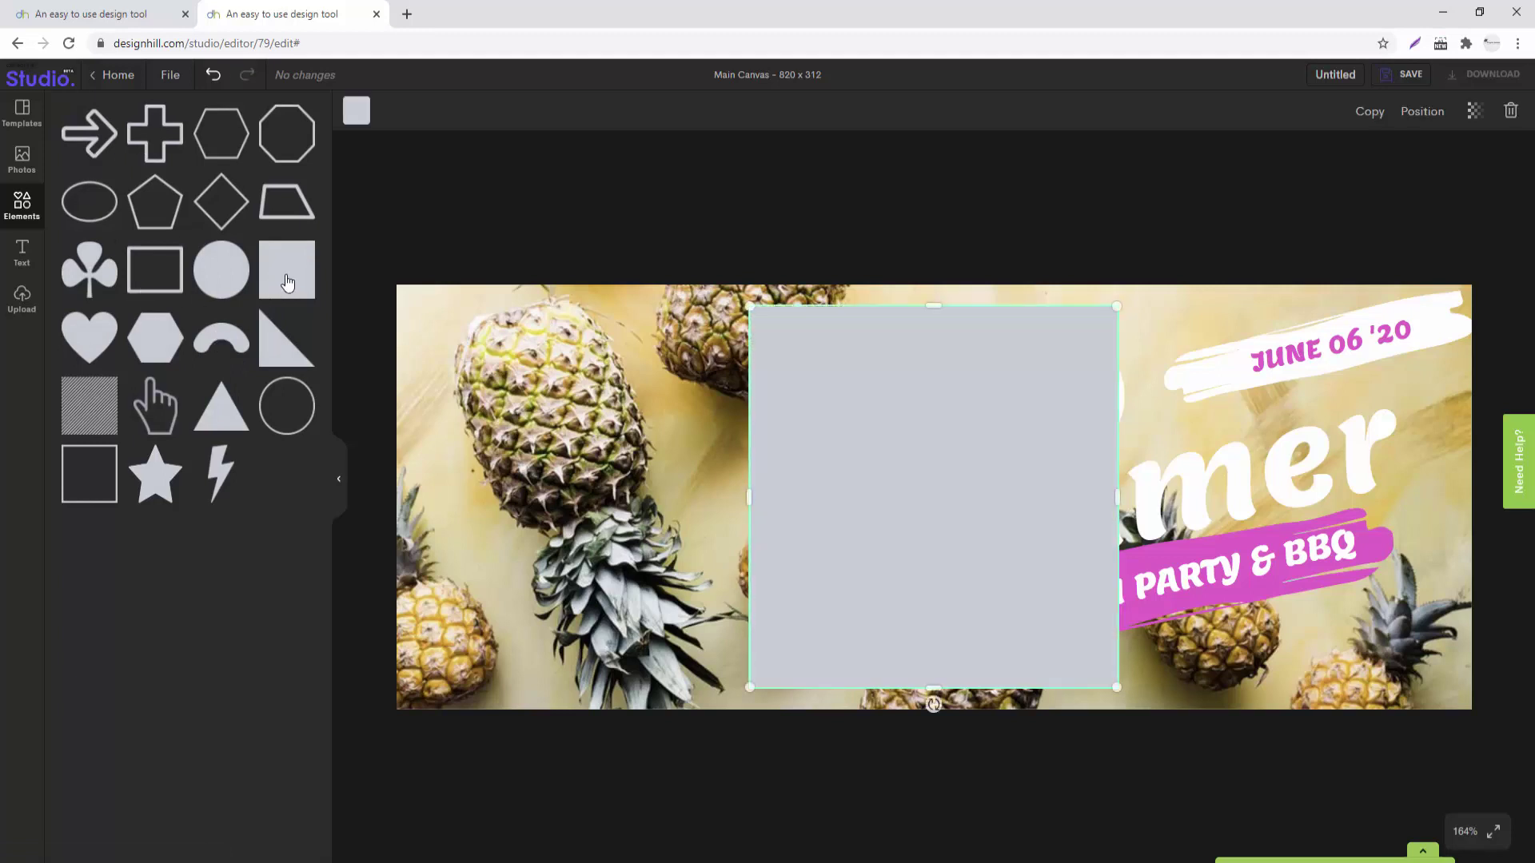
drag(933, 308, 931, 534)
click(970, 528)
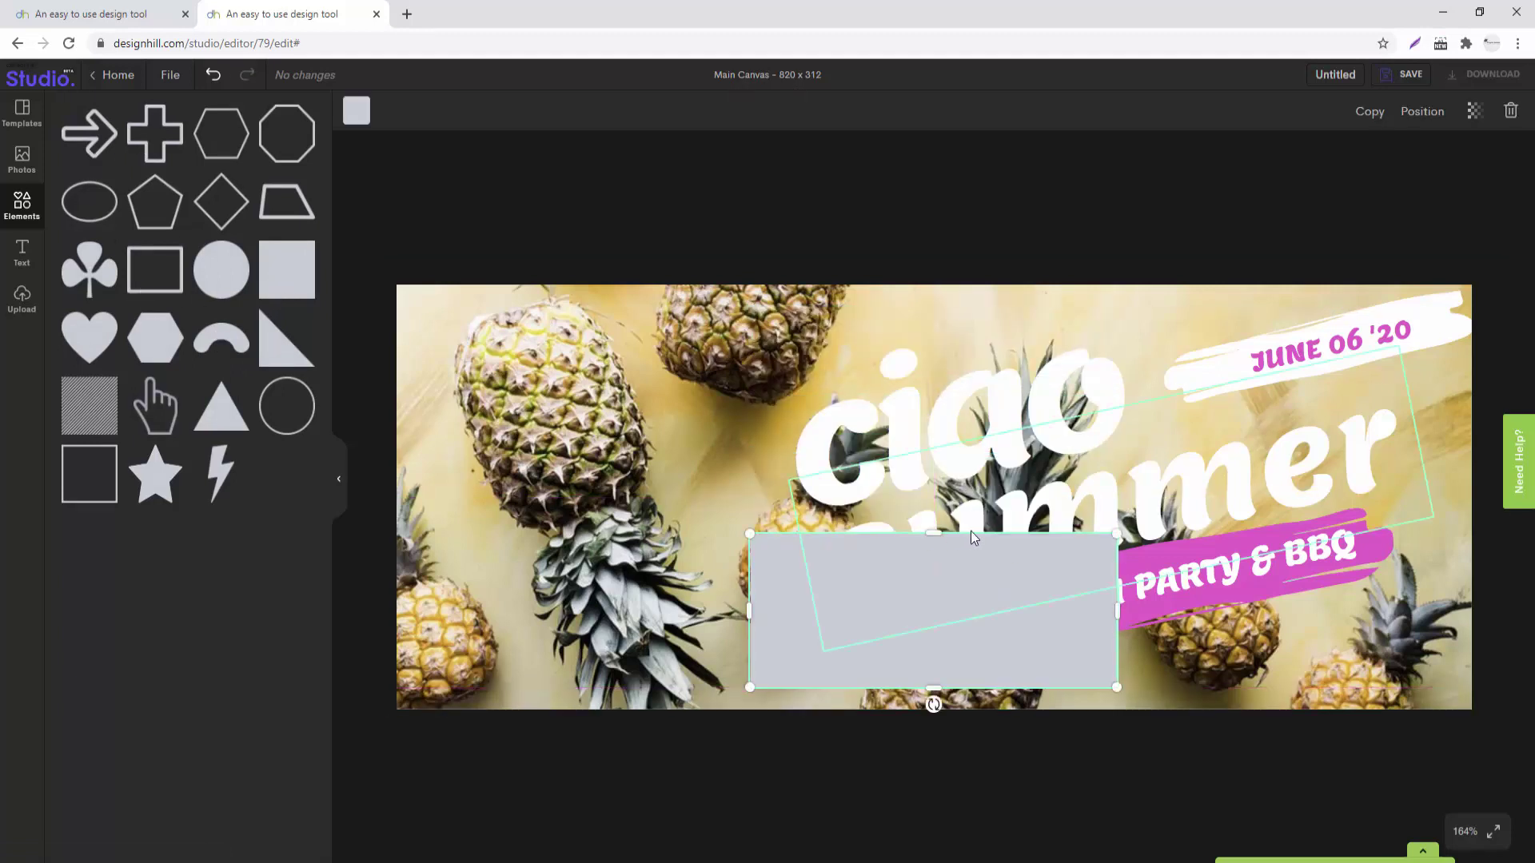
click(700, 583)
mouse_move(795, 582)
mouse_down()
mouse_move(595, 532)
mouse_move(488, 563)
mouse_up()
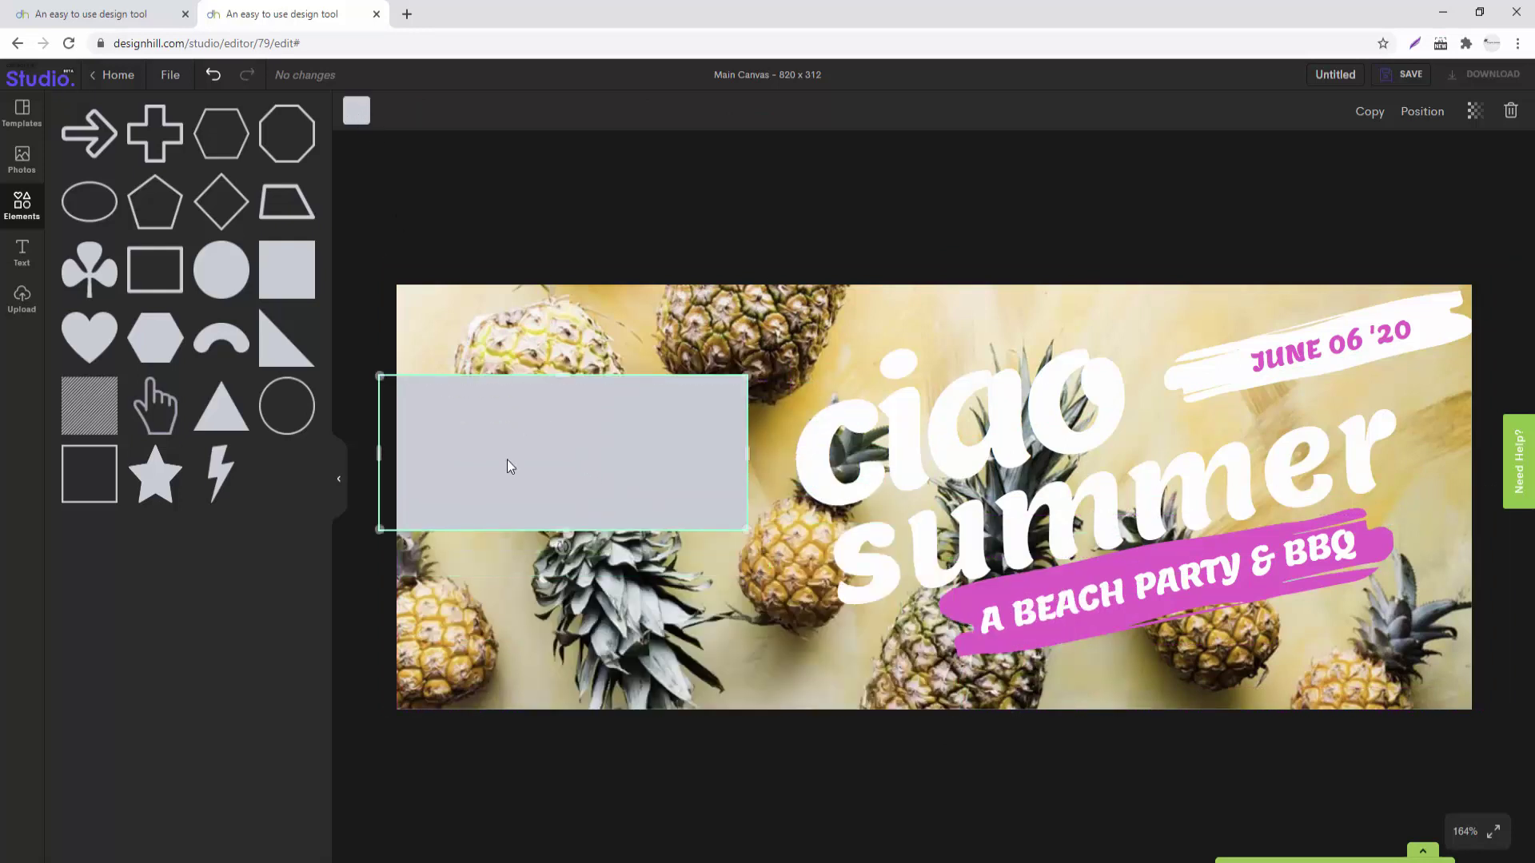
drag(629, 573, 544, 467)
click(357, 142)
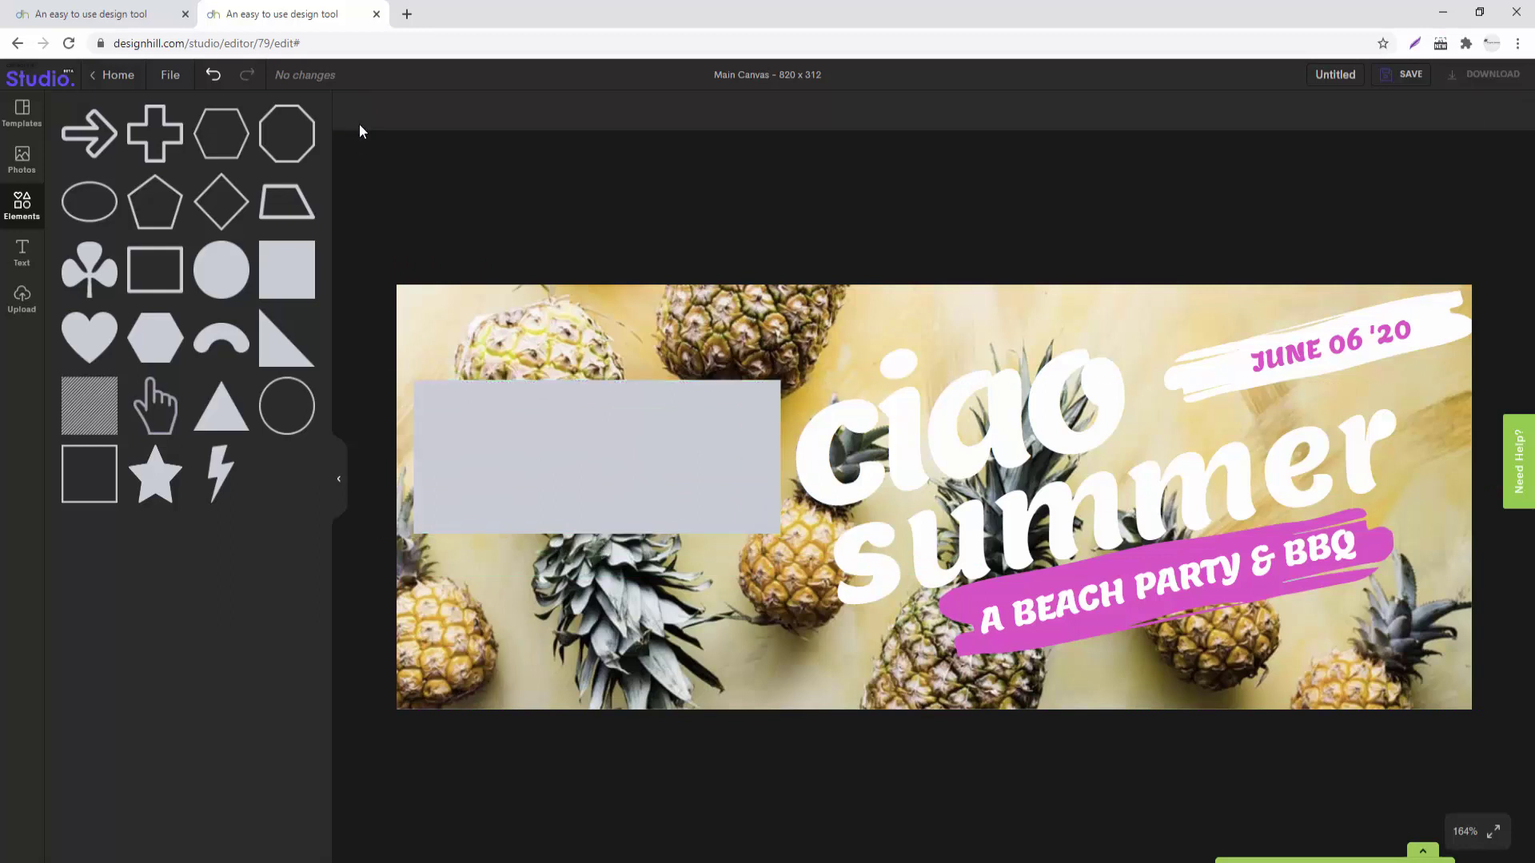
- Rotate the grey rectangle to about -46°, then delete it
click(426, 424)
mouse_move(596, 548)
mouse_down()
mouse_move(643, 547)
mouse_move(555, 397)
mouse_move(557, 428)
mouse_up()
key(Delete)
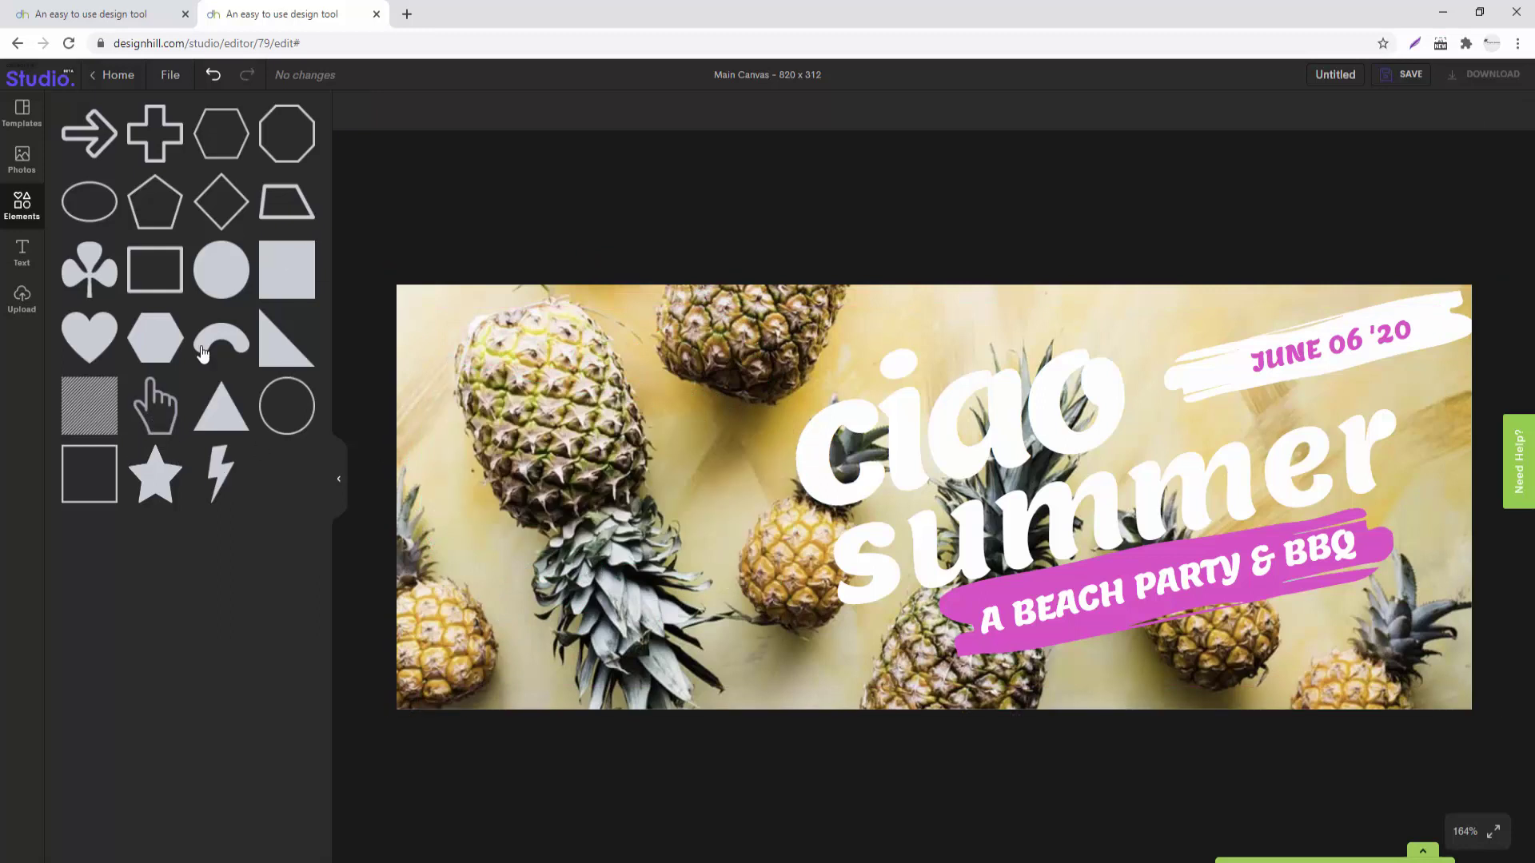
click(23, 254)
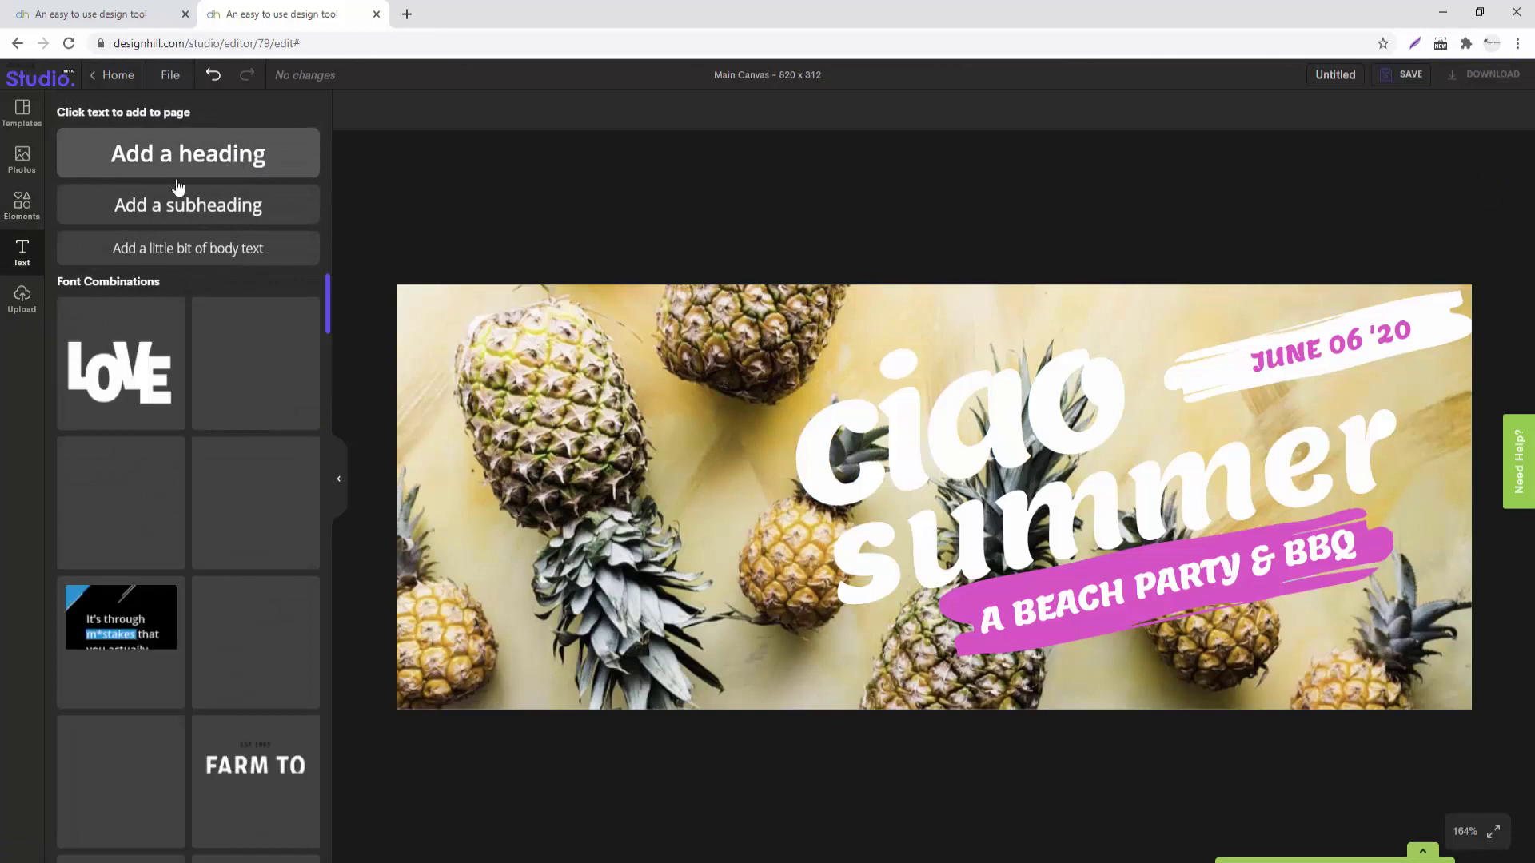
- Add the BARE ORGANICS text combination, move it left, then delete it
scroll(272, 564, down, 3)
scroll(256, 559, down, 1)
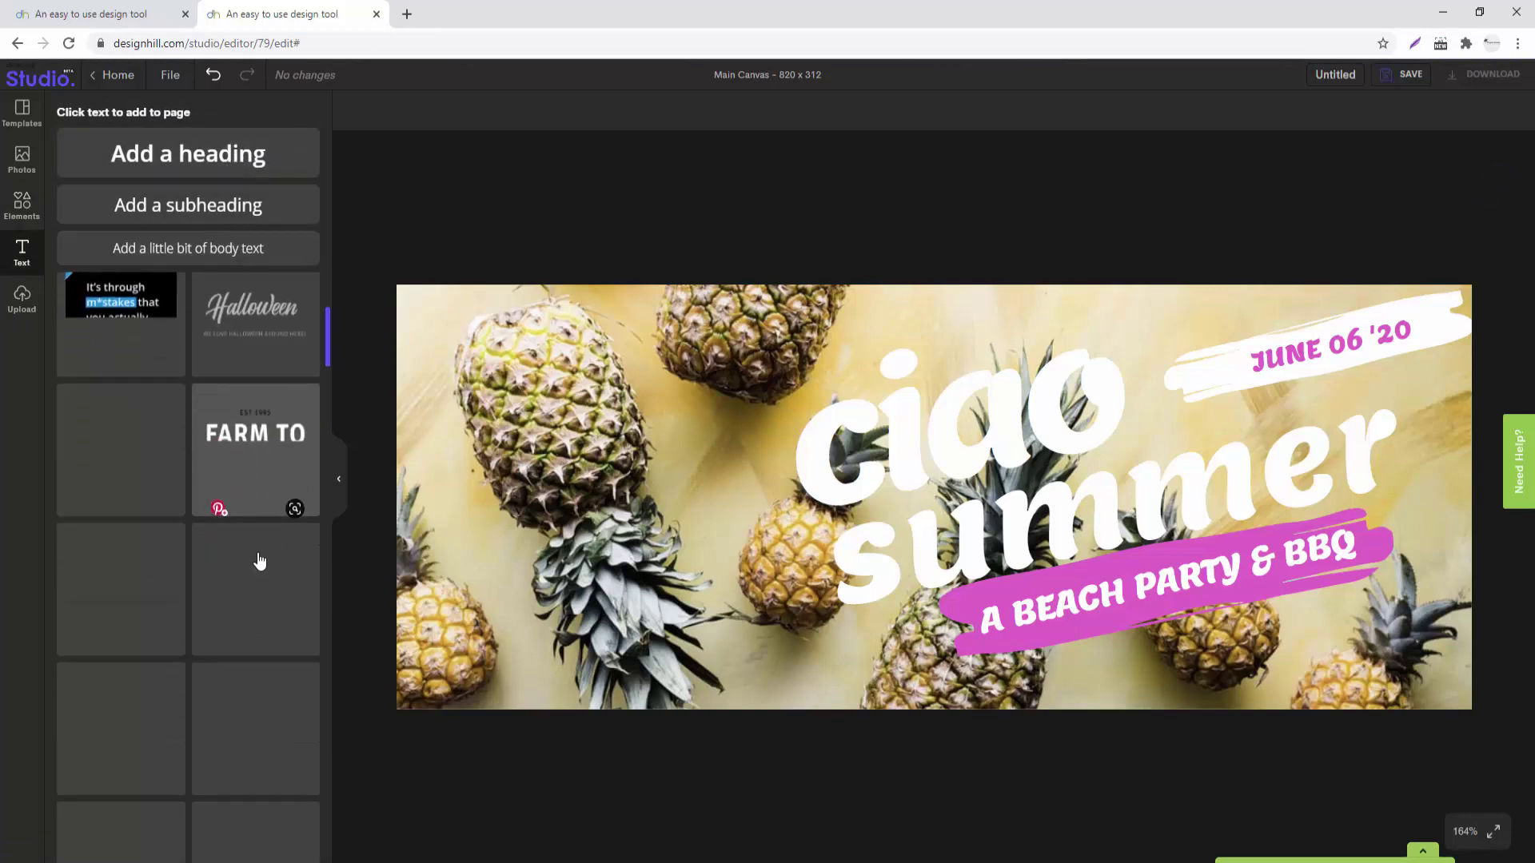
scroll(240, 511, up, 4)
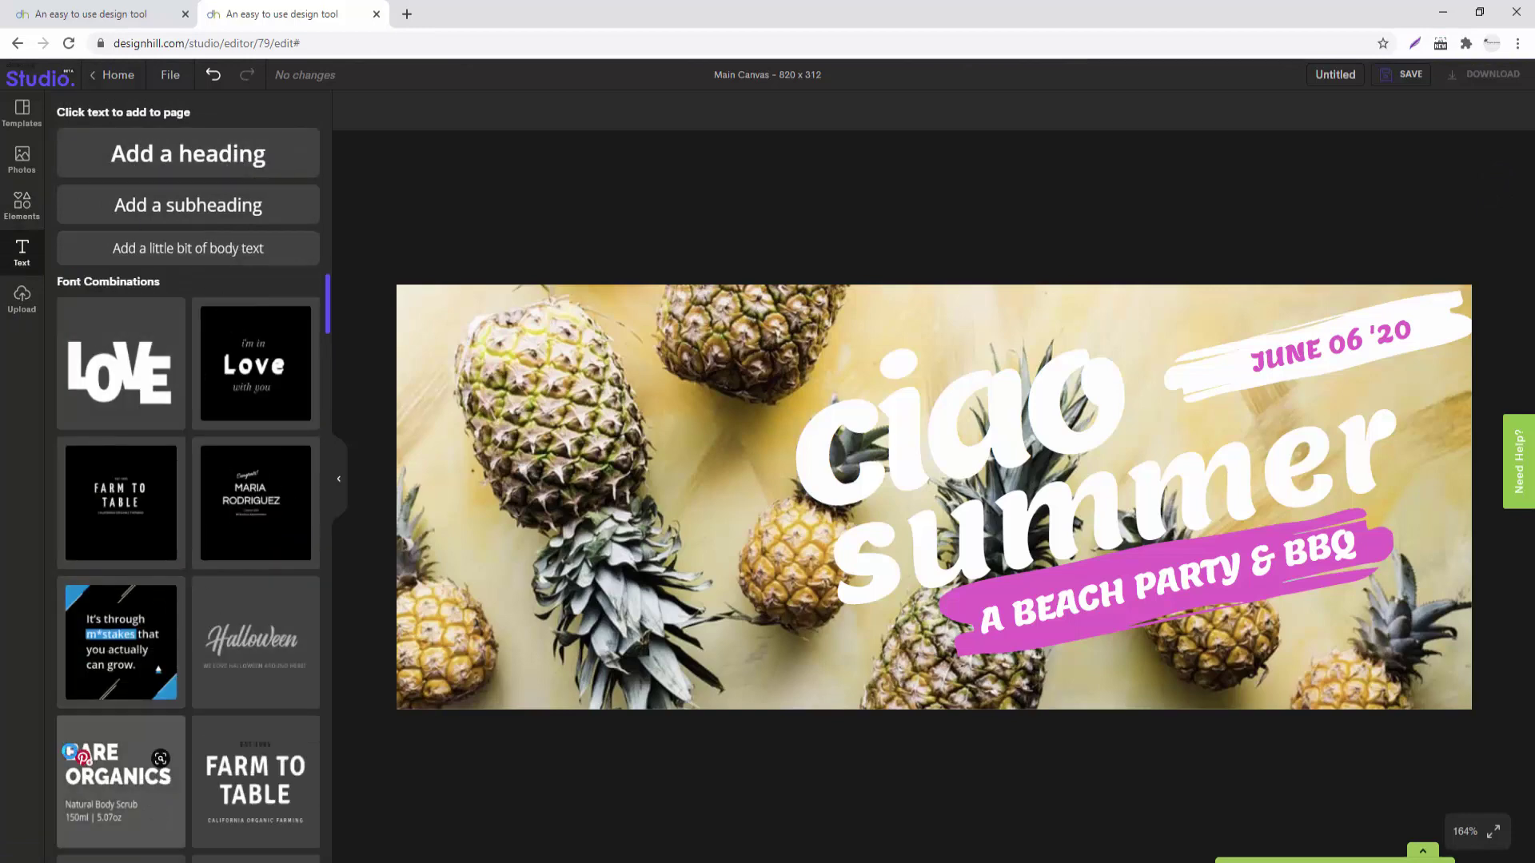
click(120, 779)
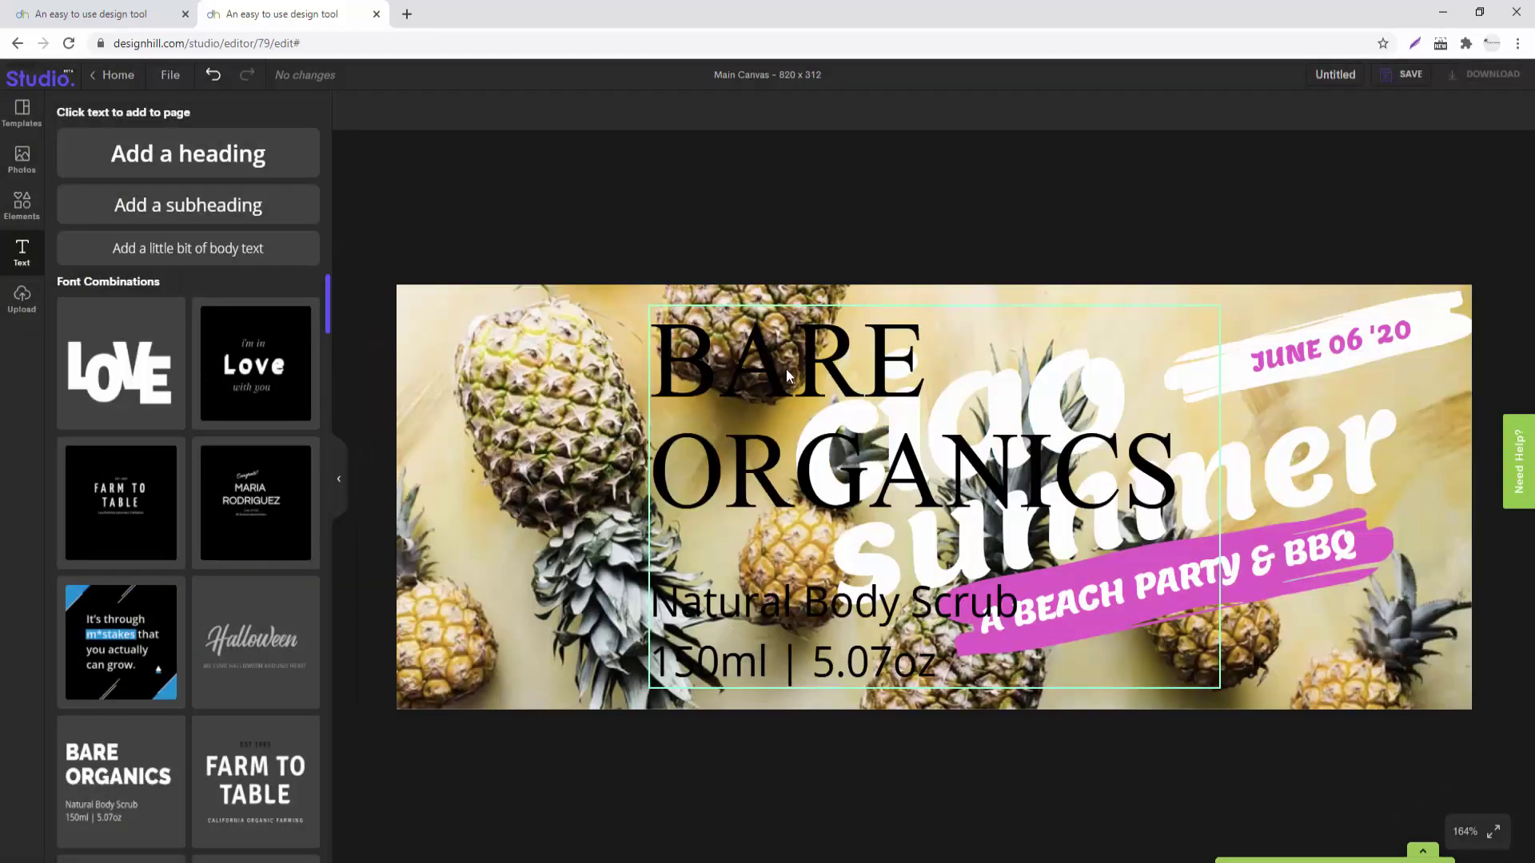
mouse_move(759, 343)
mouse_down()
mouse_move(682, 367)
mouse_move(535, 350)
mouse_up()
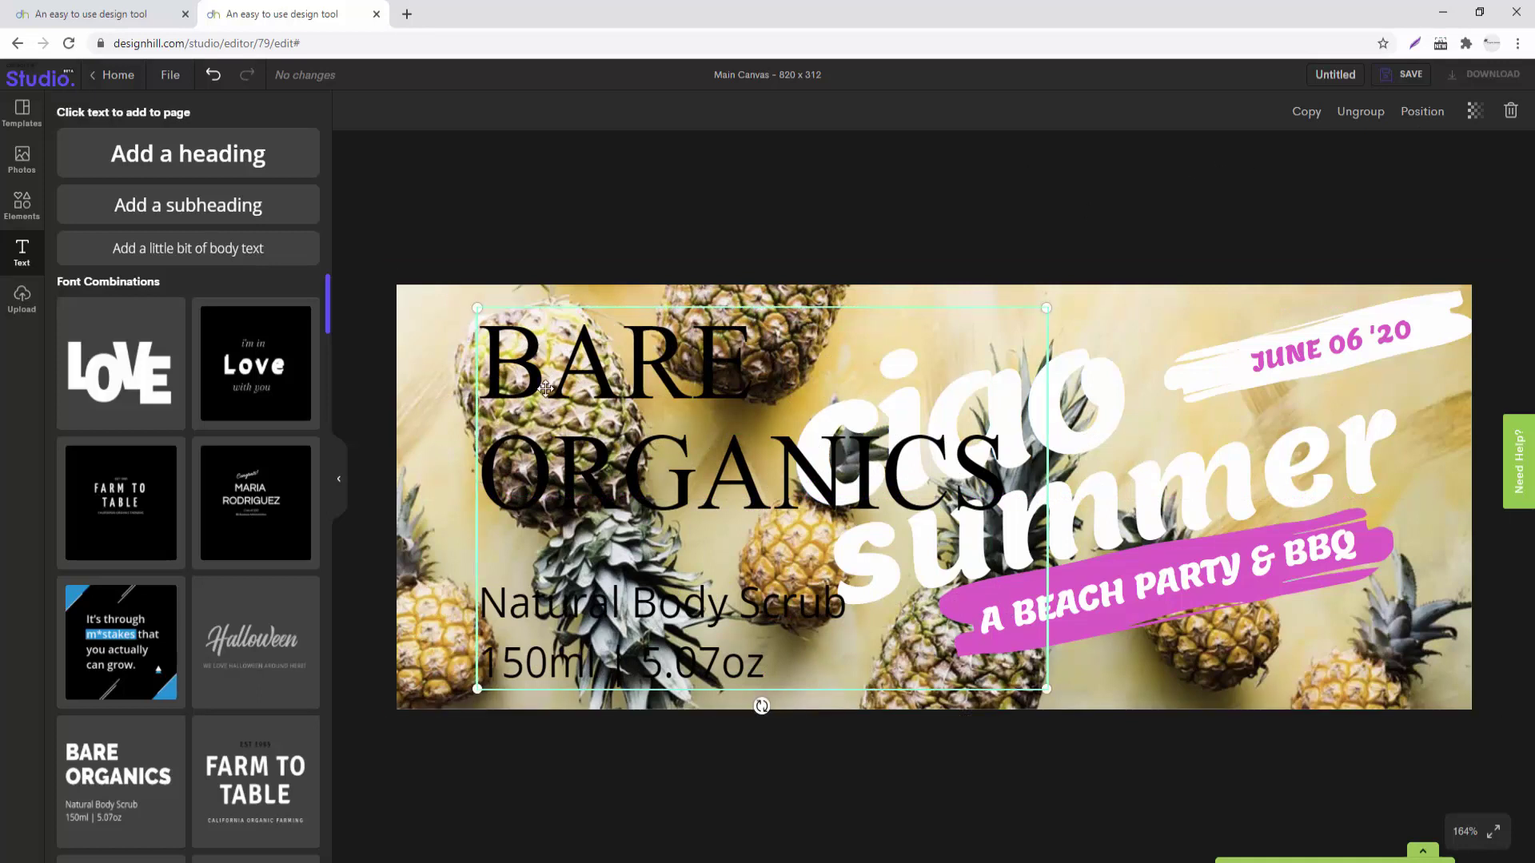
key(Delete)
click(22, 308)
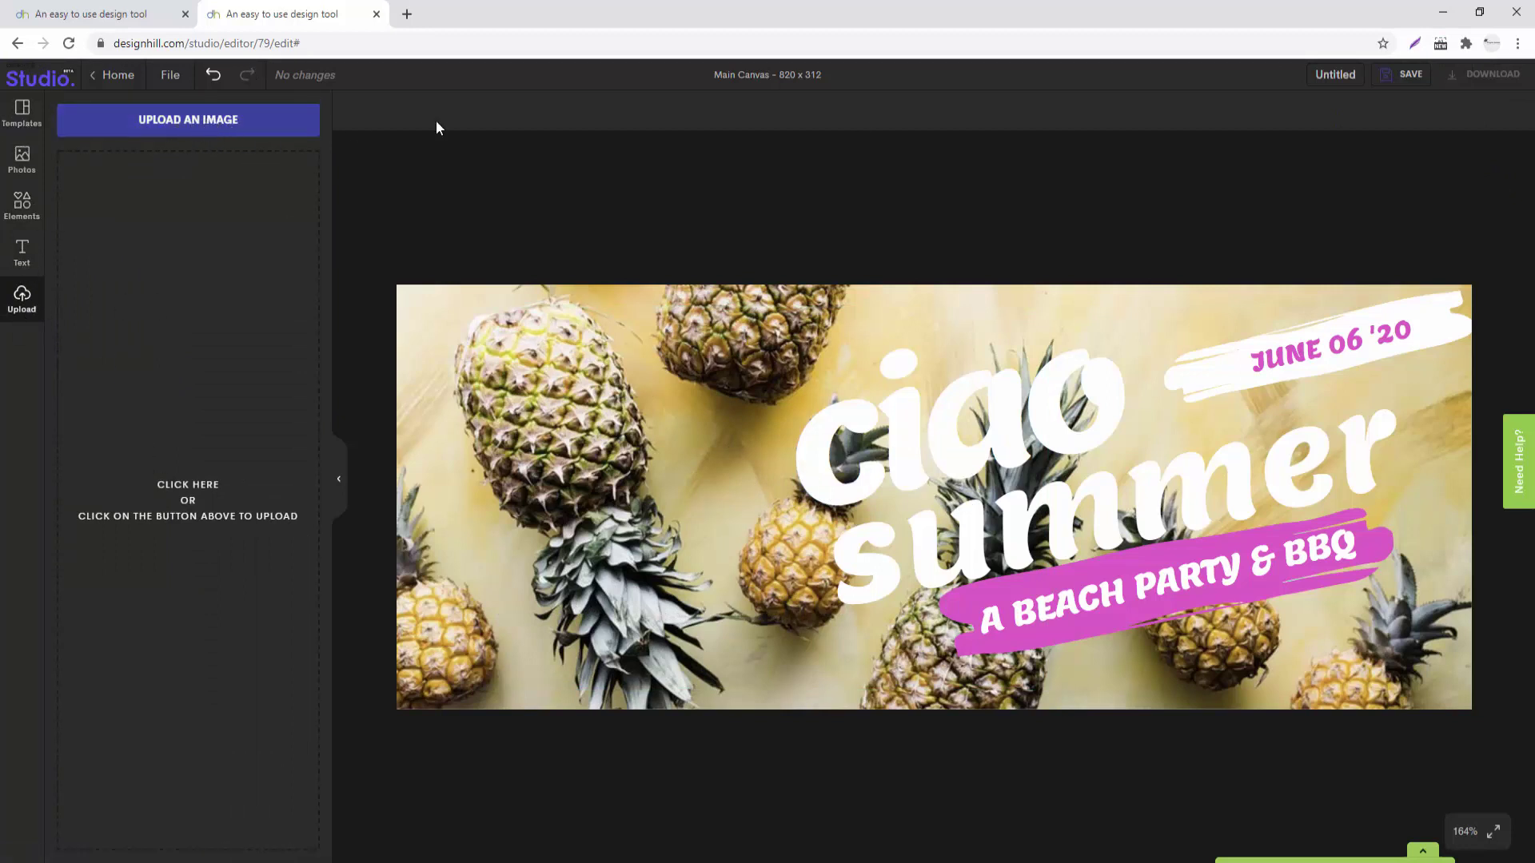
click(22, 112)
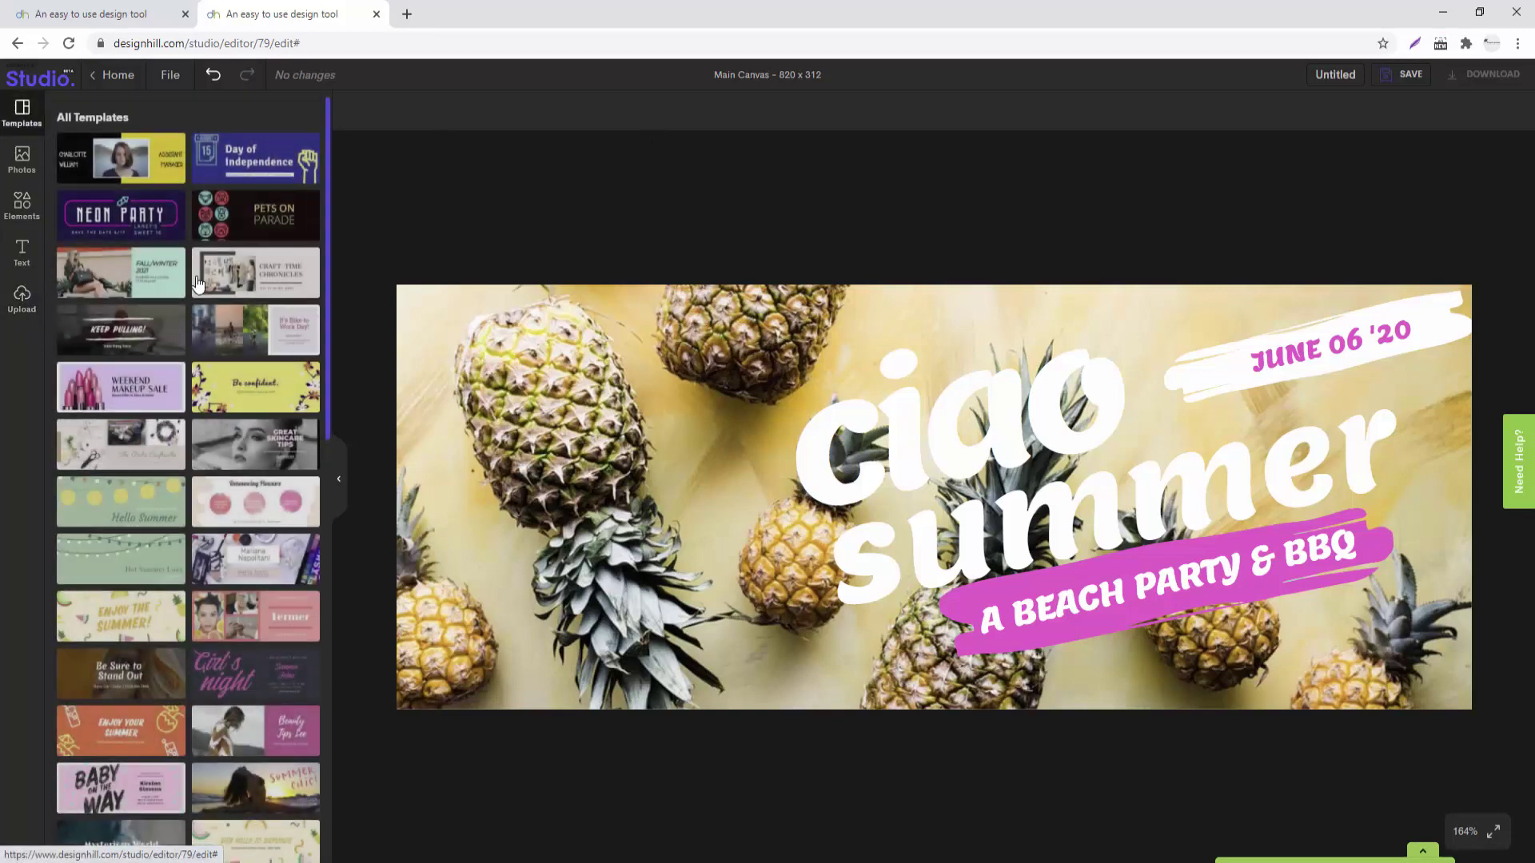
- Load the Great Skincare Tips template and change its heading to GRAPHIC DESIGN TIPS
scroll(184, 351, down, 1)
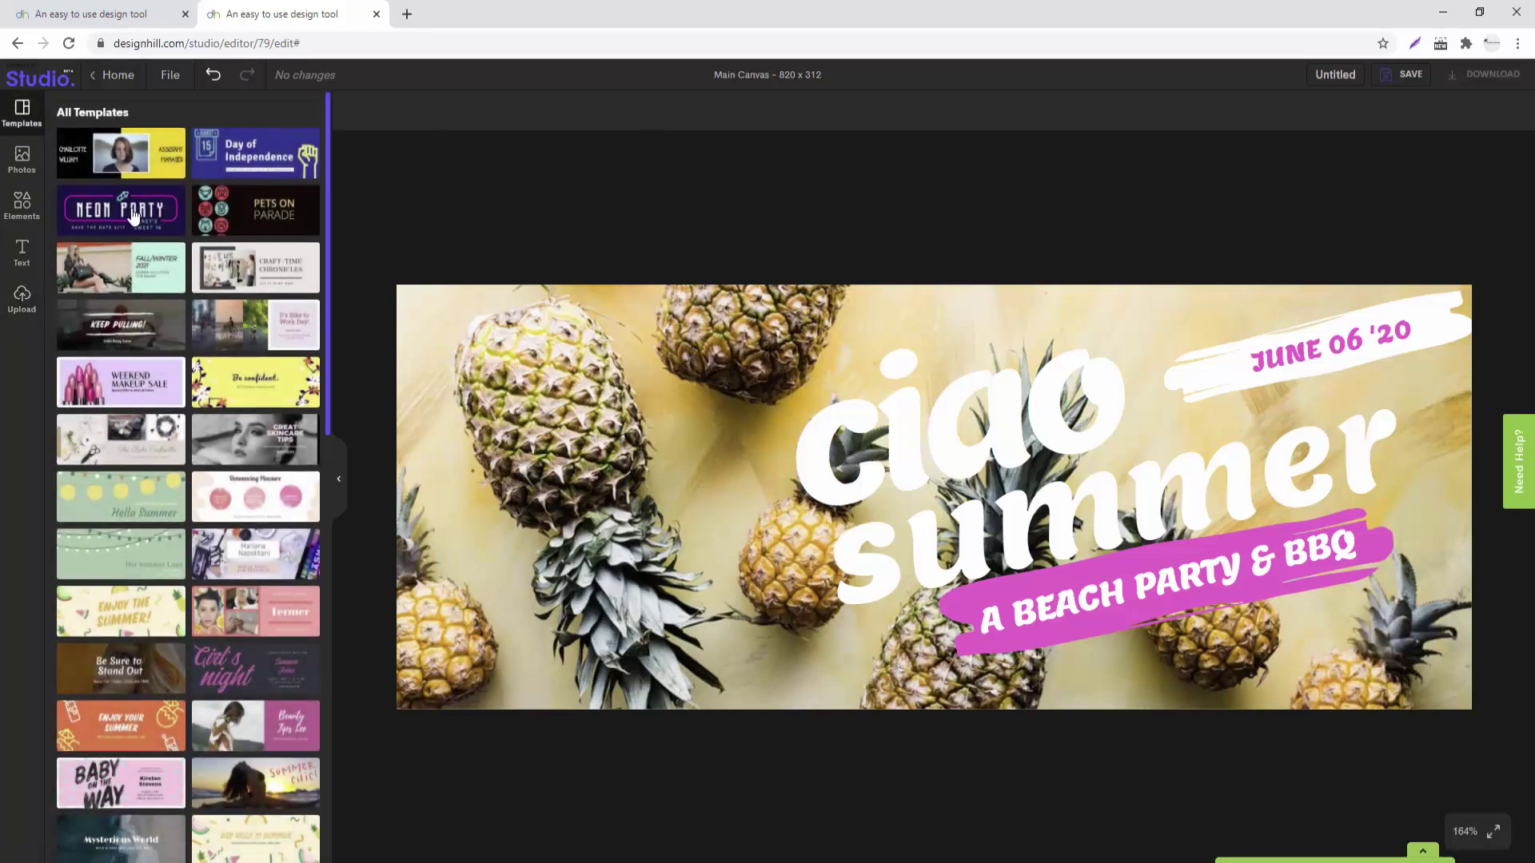
click(255, 439)
double_click(1168, 400)
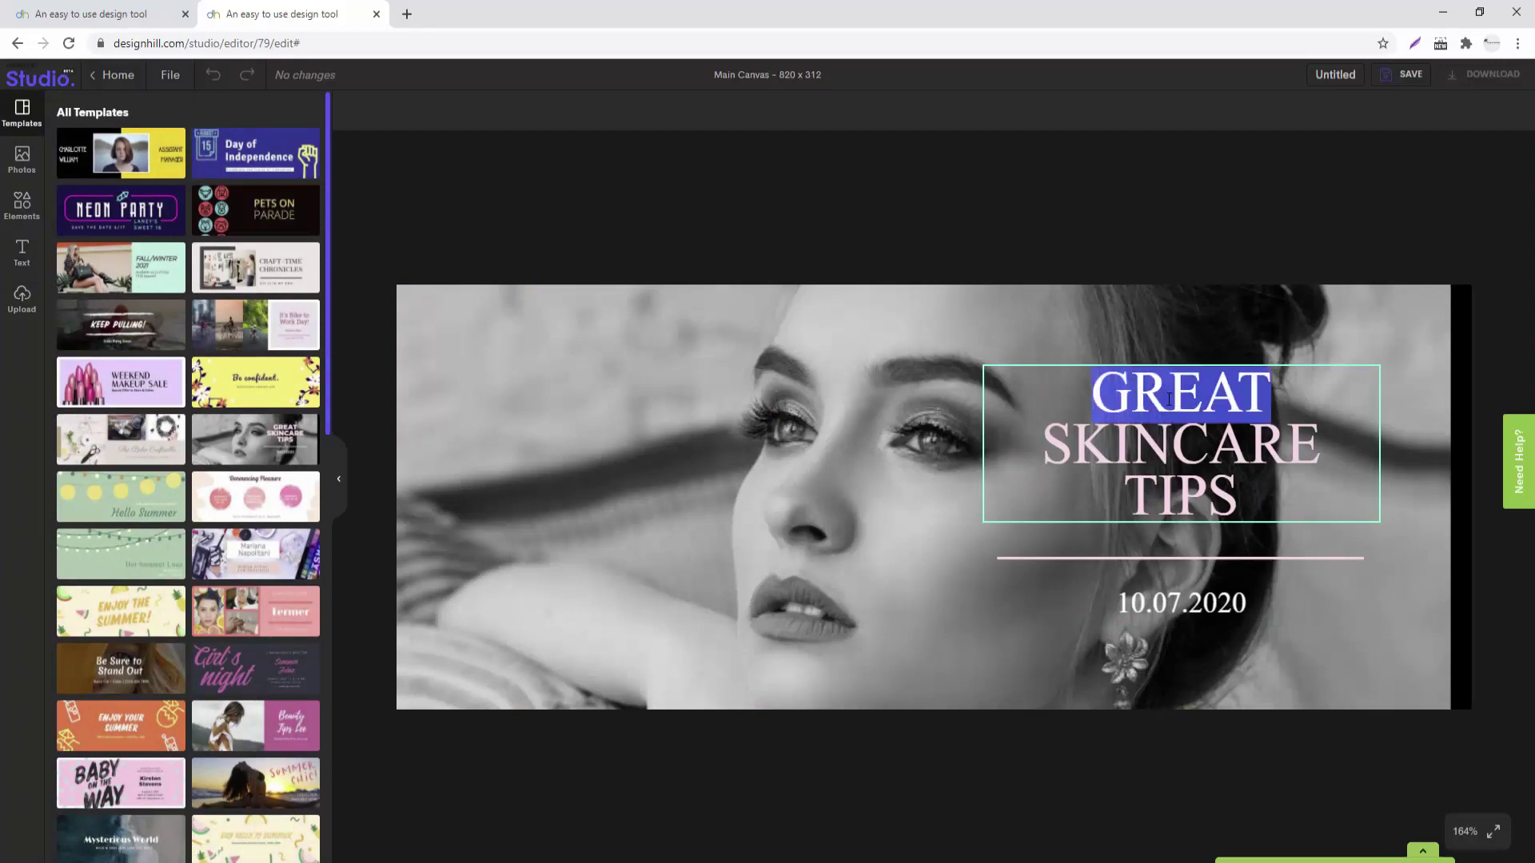
text(graphic )
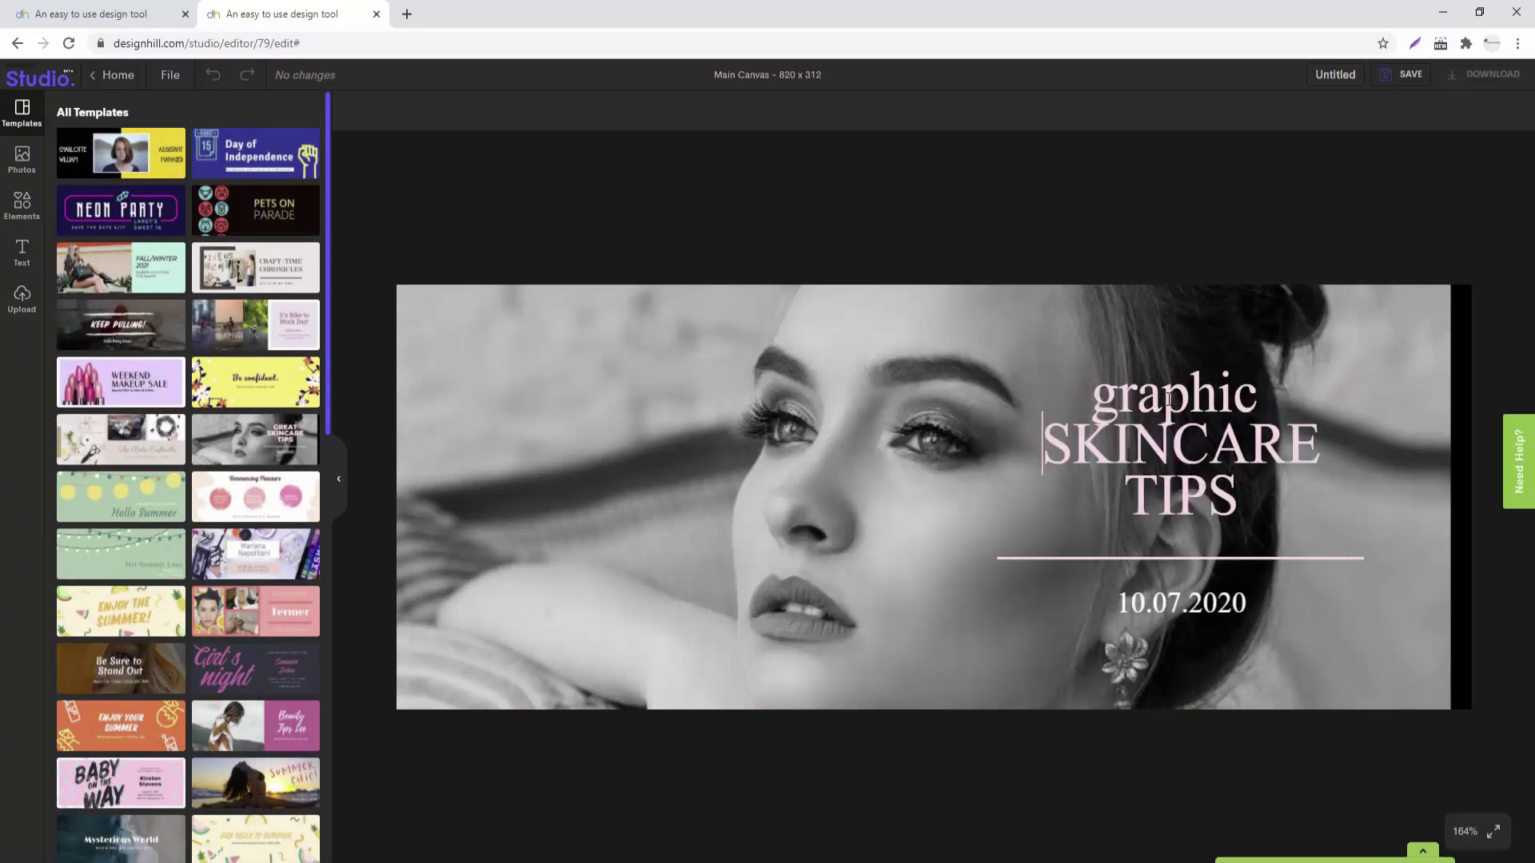
text(D)
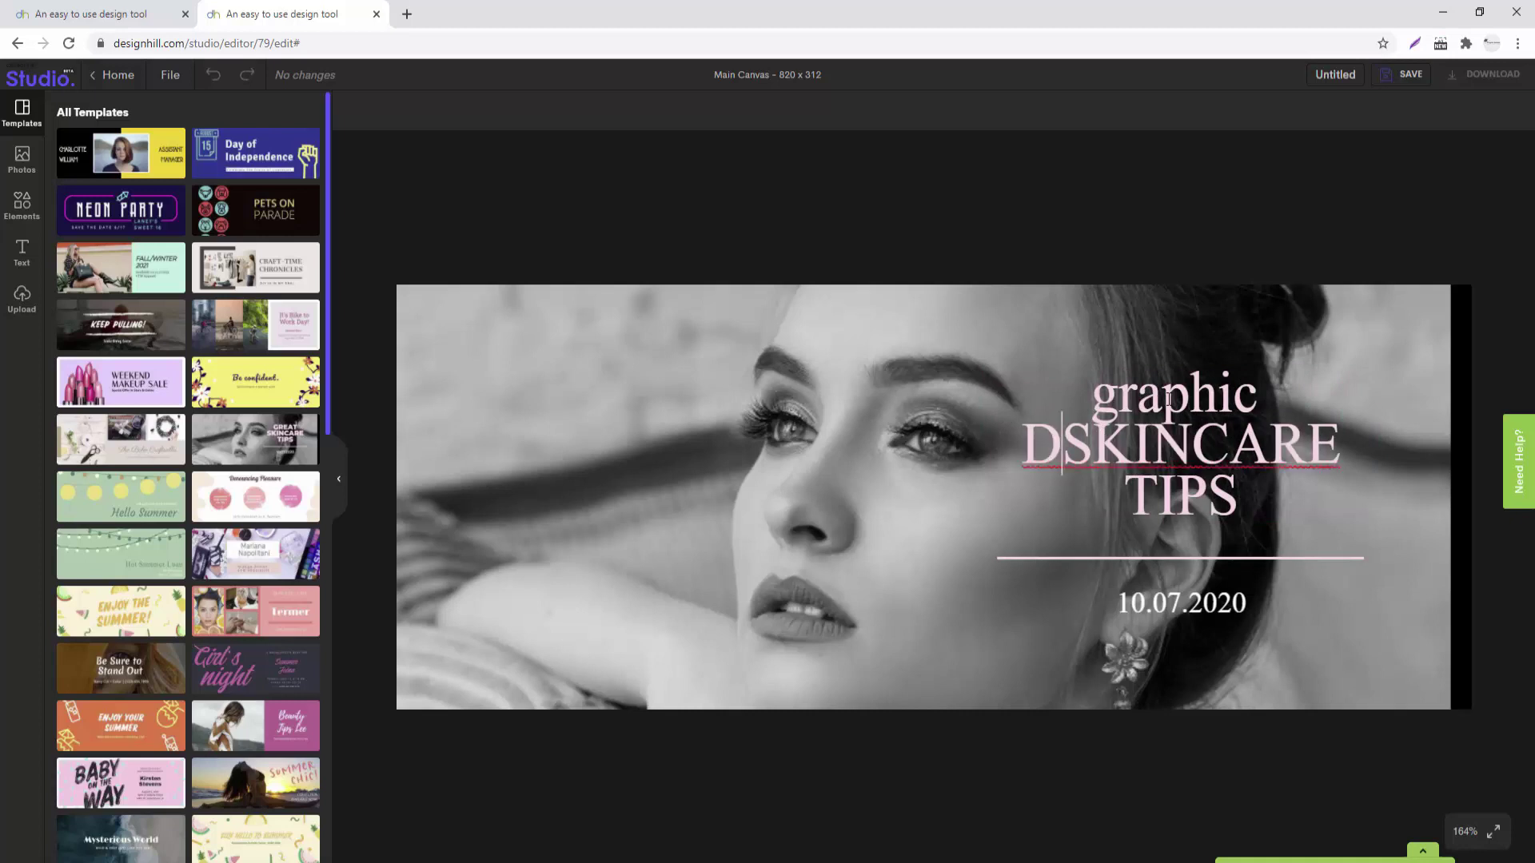
text(ESIGN)
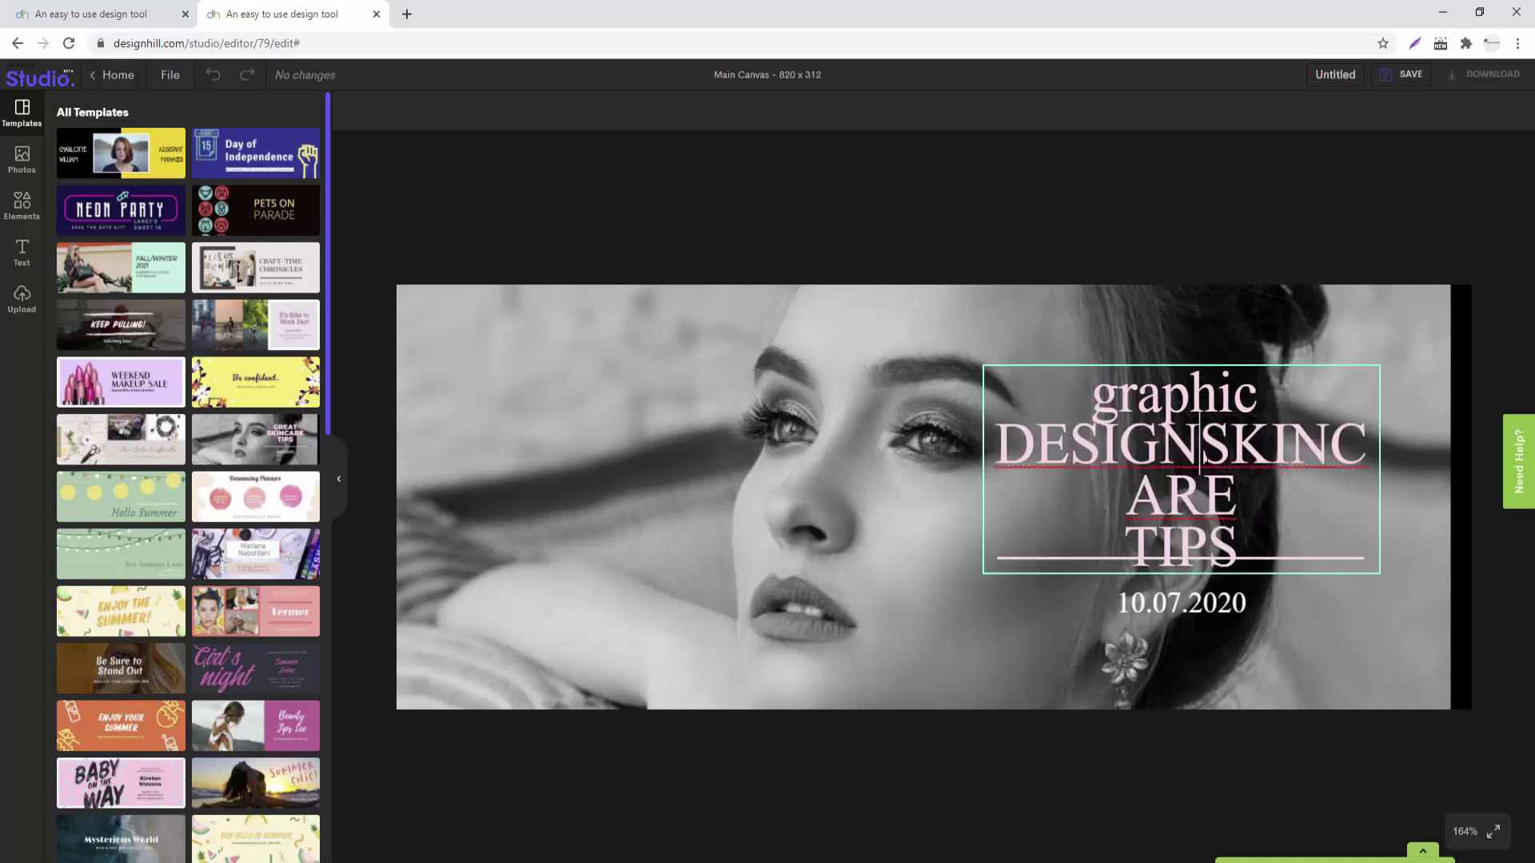
key(ctrl+shift+Right)
key(Delete)
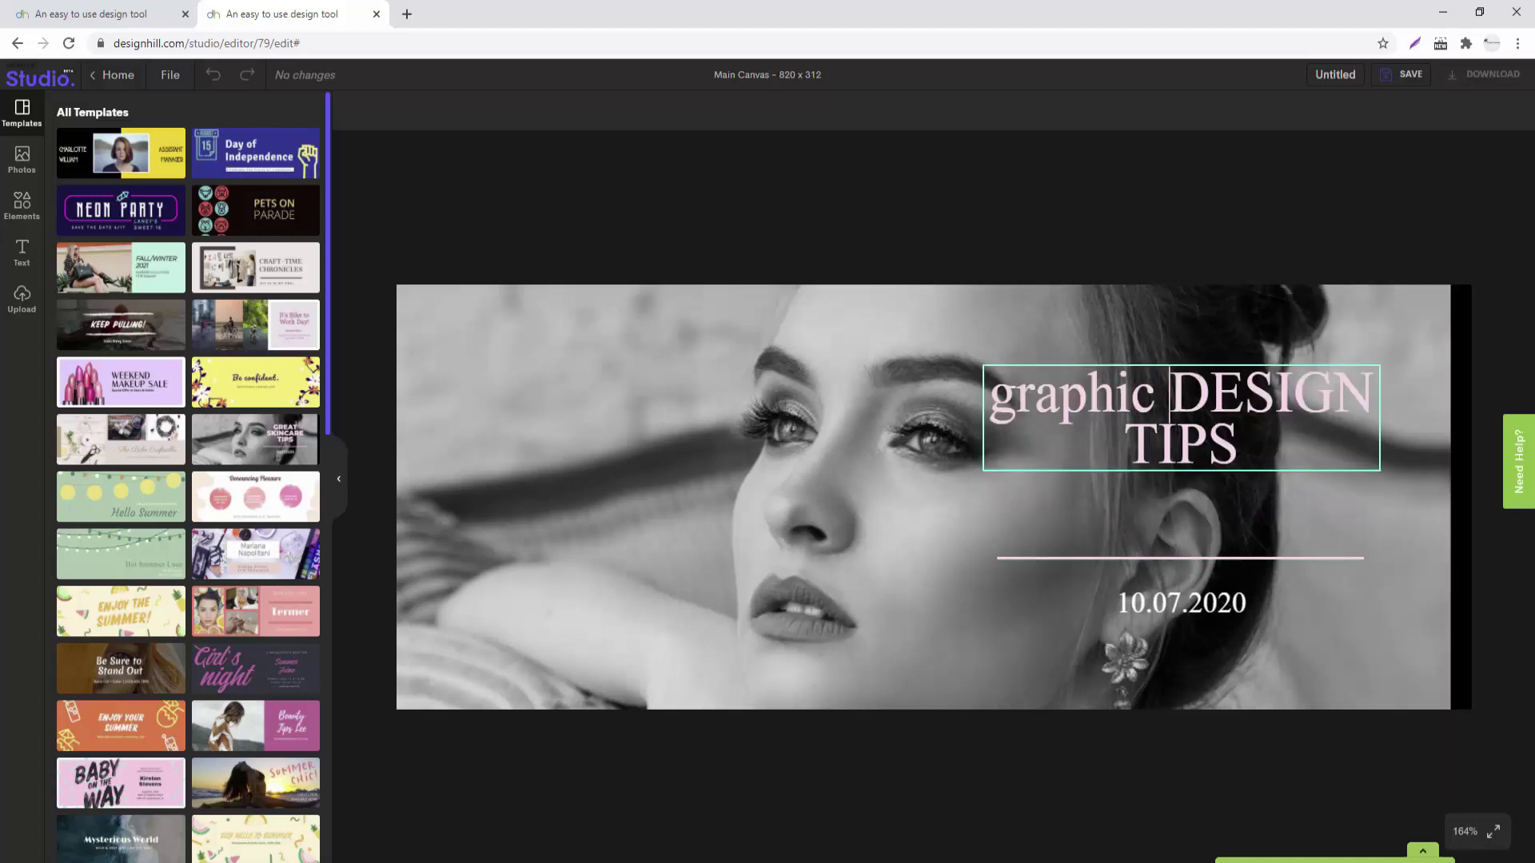
key(Return)
double_click(1161, 396)
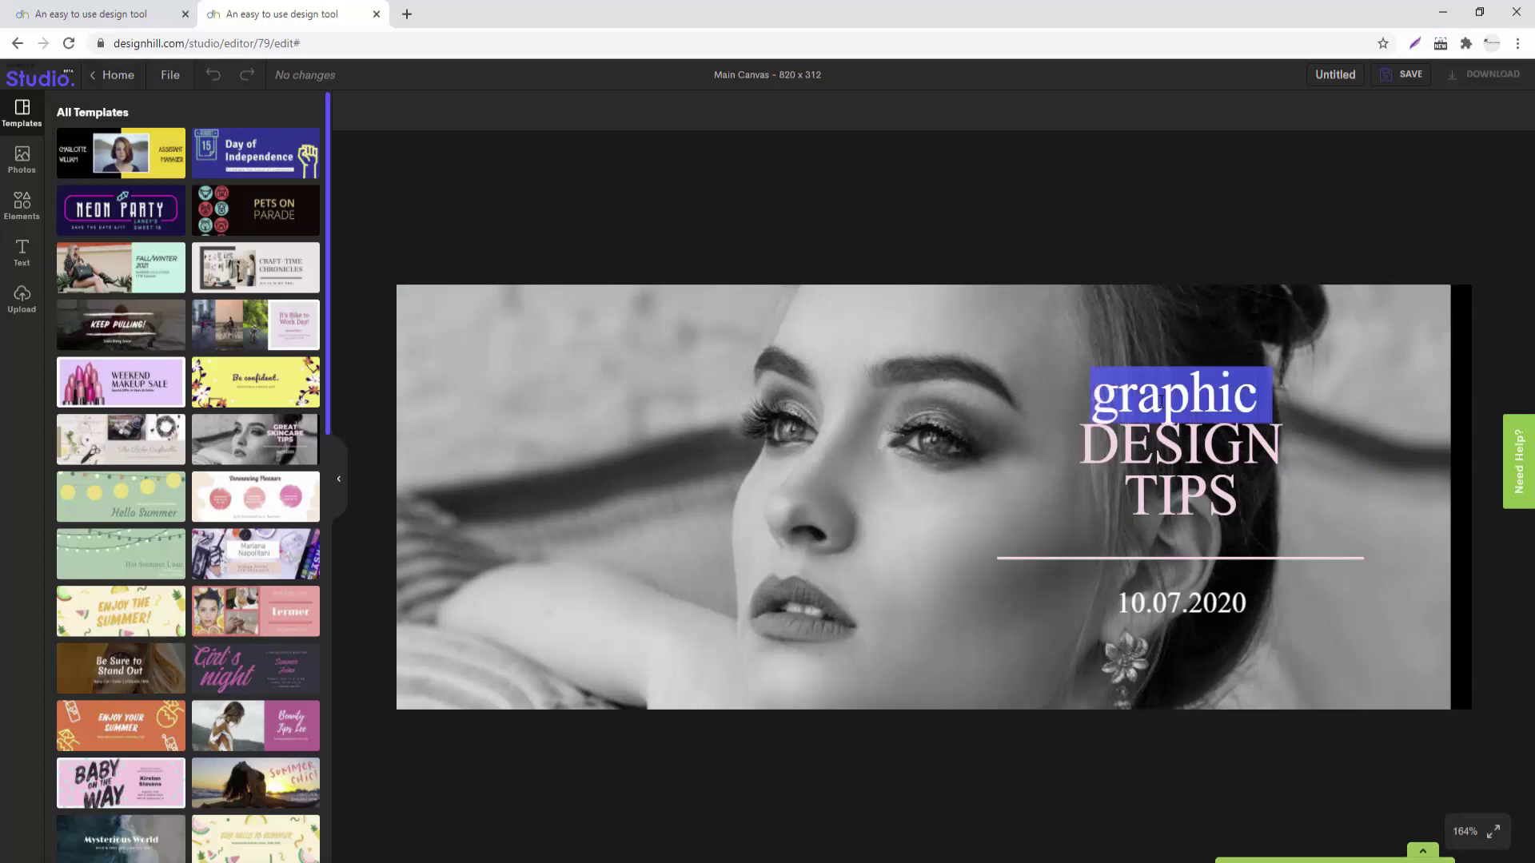
key(BackSpace)
key(BackSpace)
key(BackSpace)
key(BackSpace)
key(BackSpace)
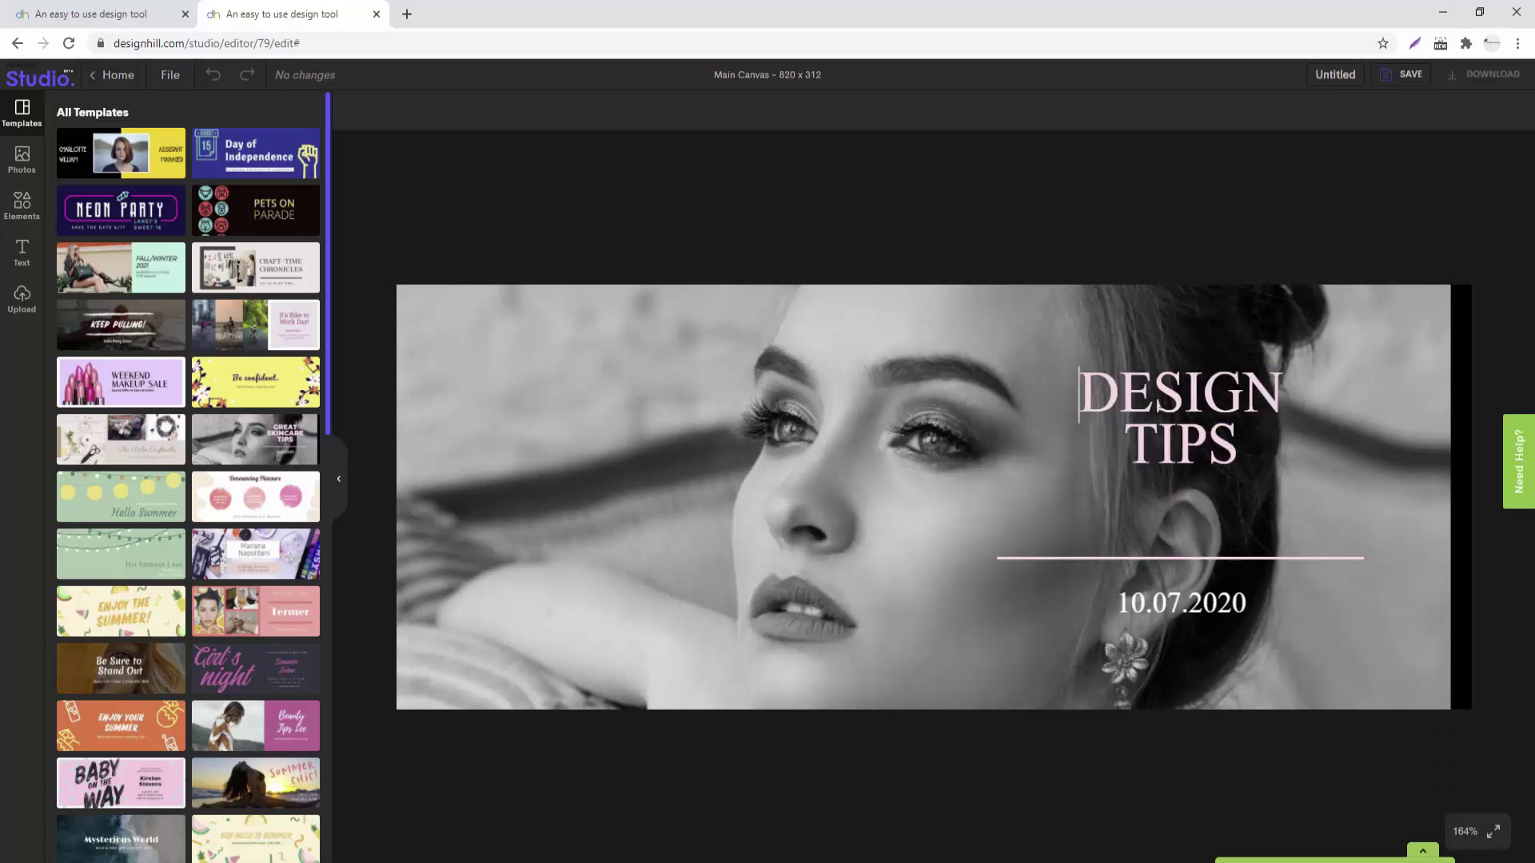
text(GRAPHIC)
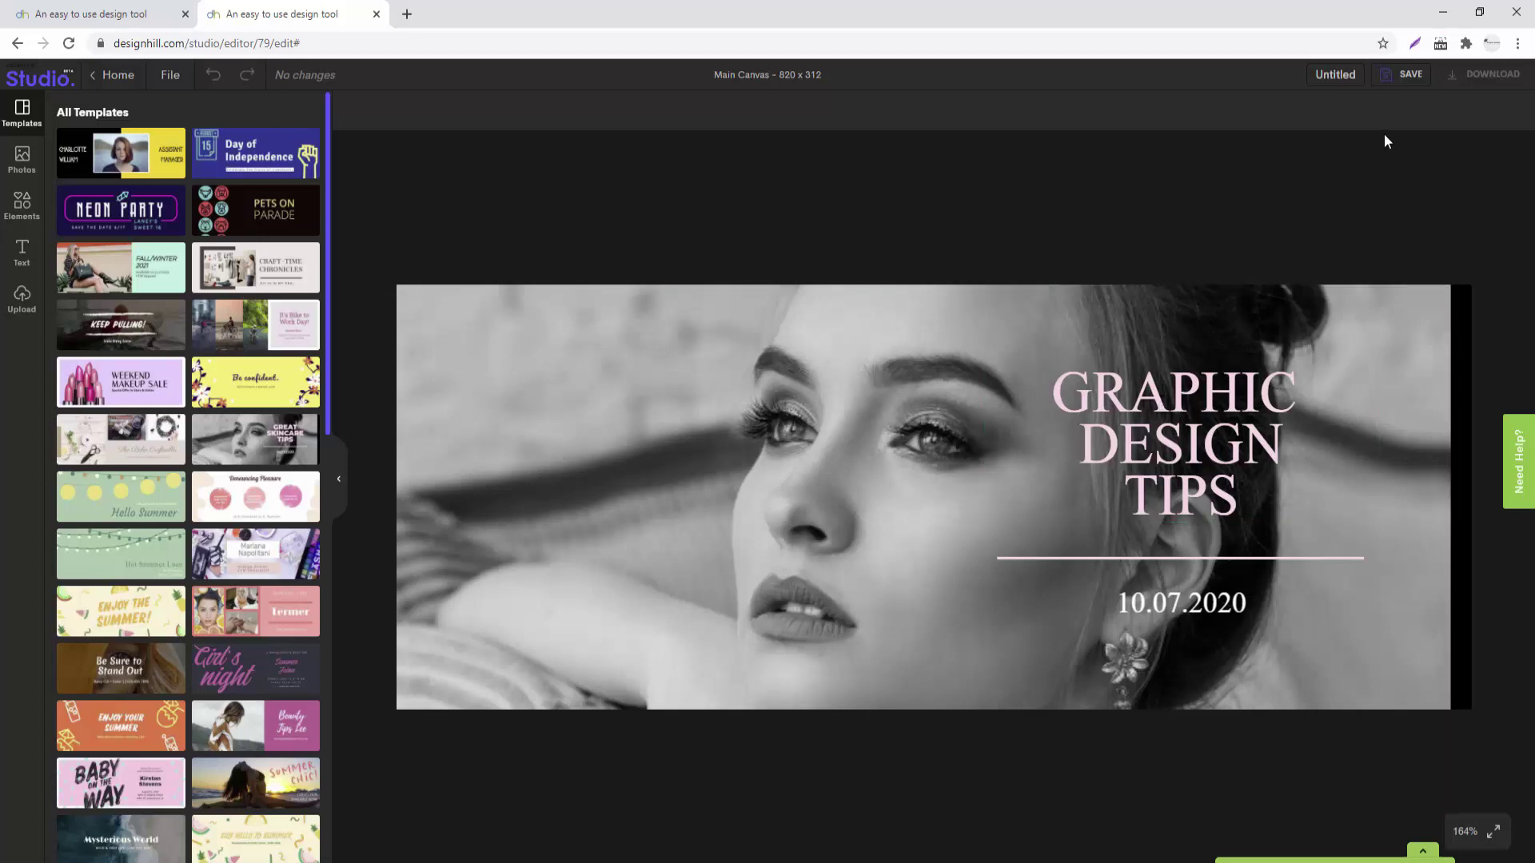
- Save the cover design and rename it from Untitled to FGHFRG under Your Designs
click(1392, 88)
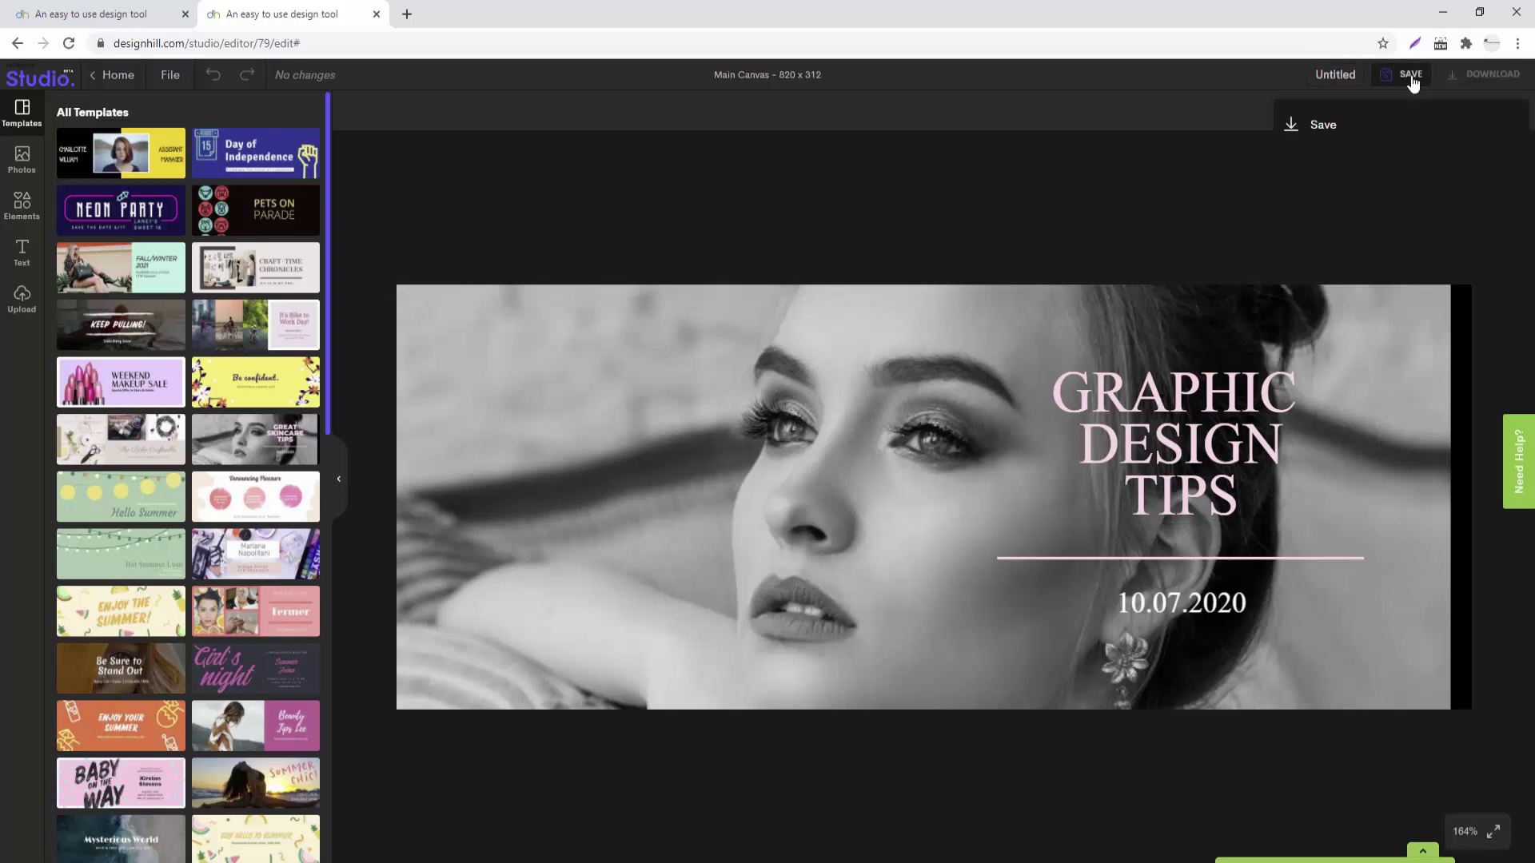
click(1314, 120)
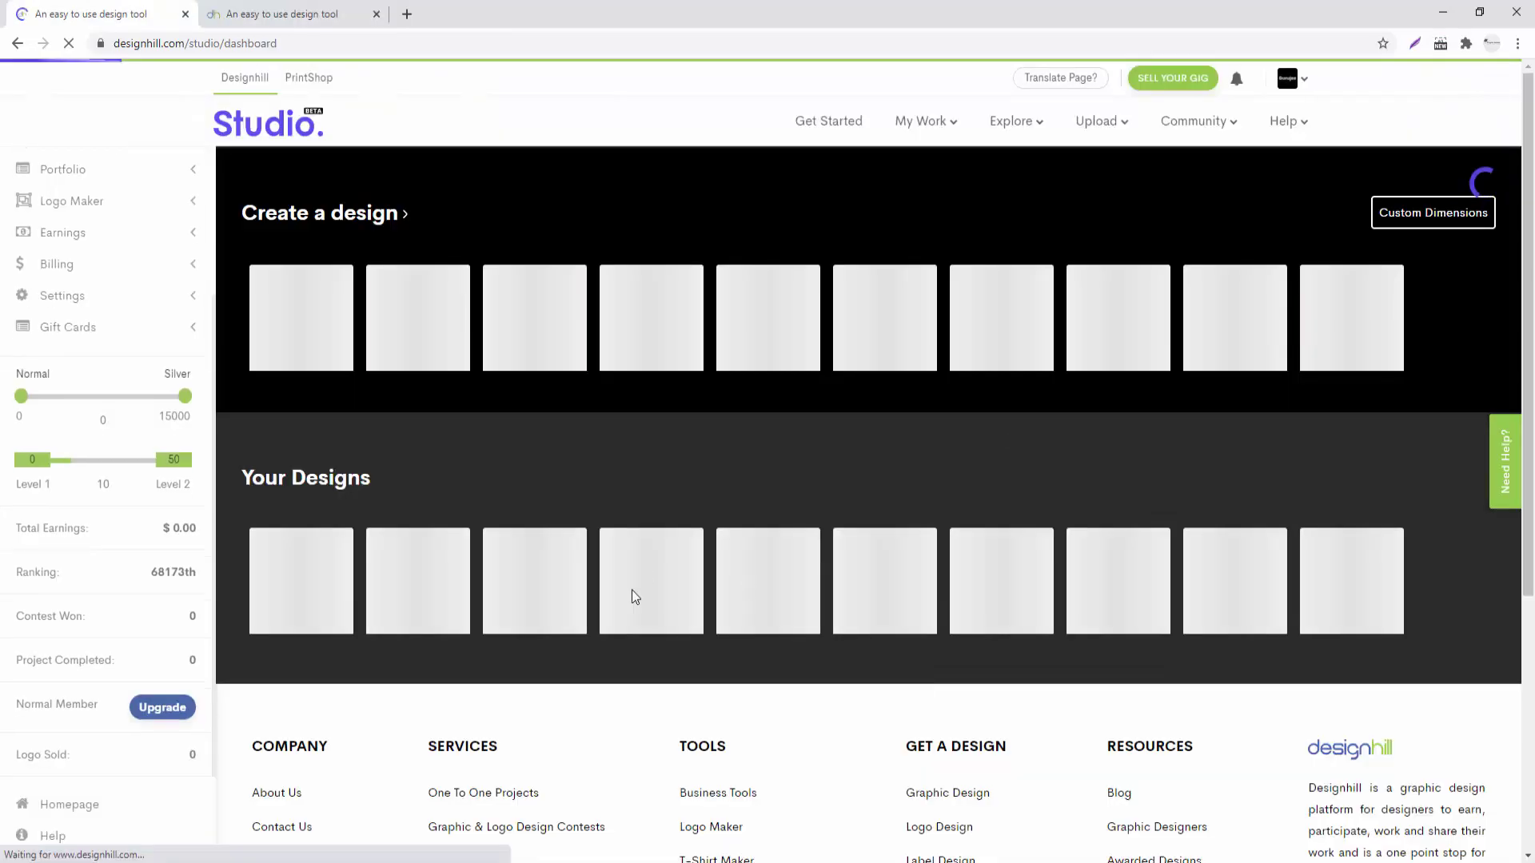
scroll(541, 675, down, 2)
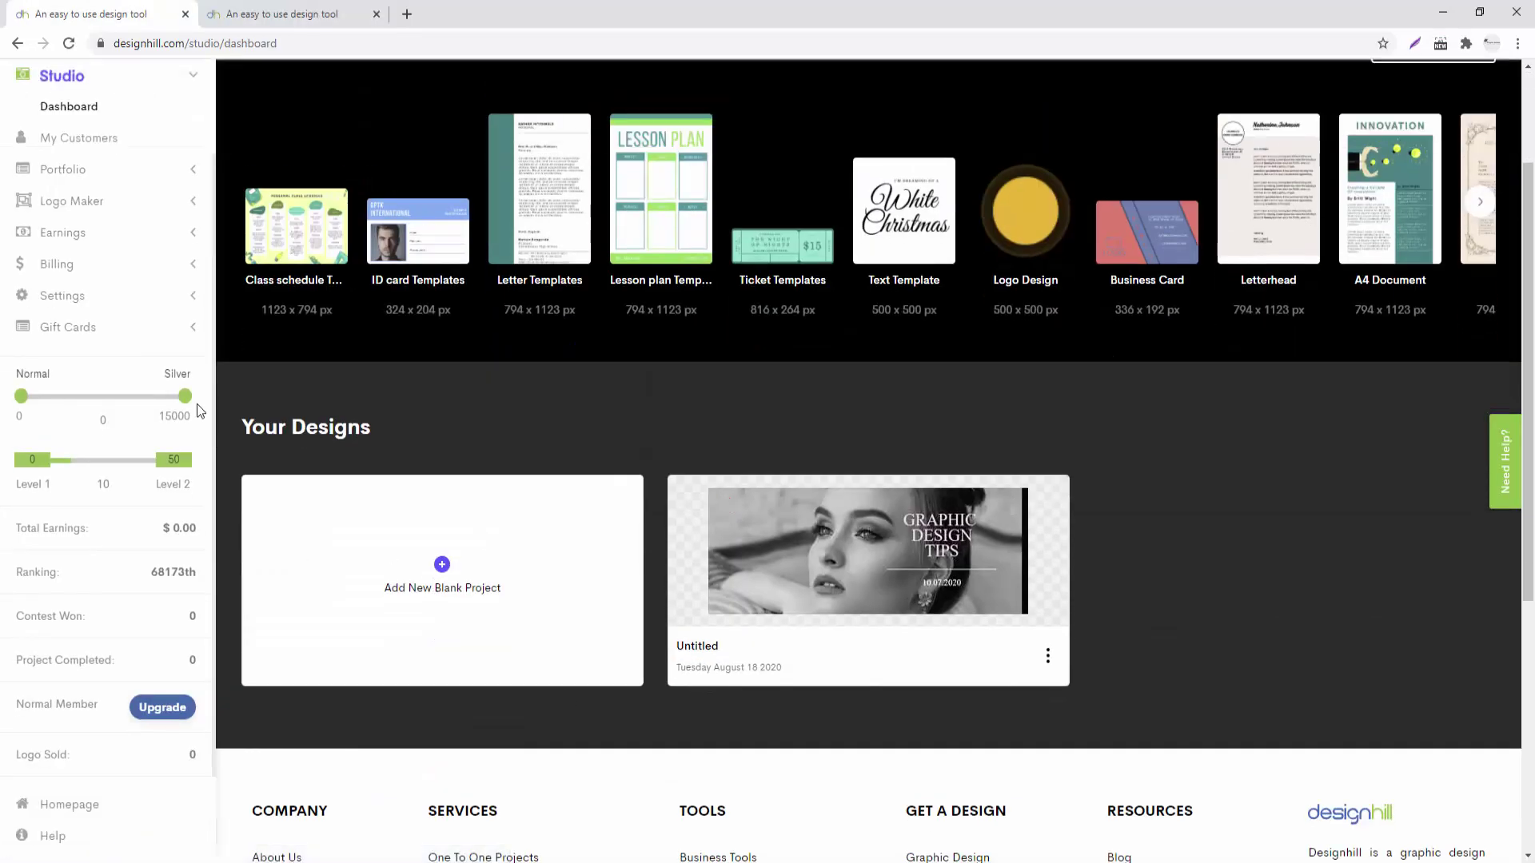
scroll(879, 568, down, 2)
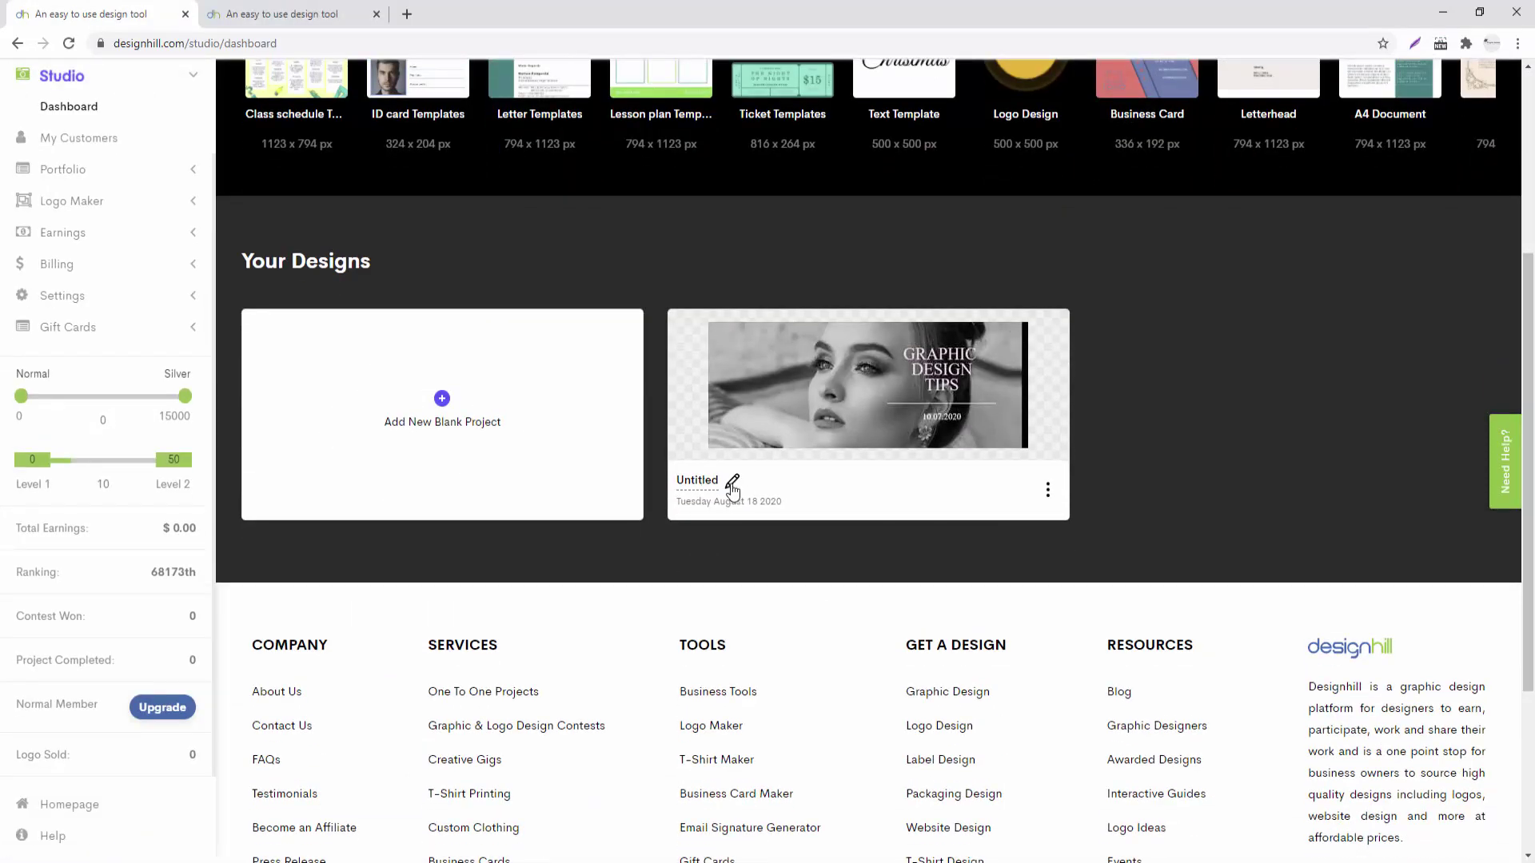
click(714, 482)
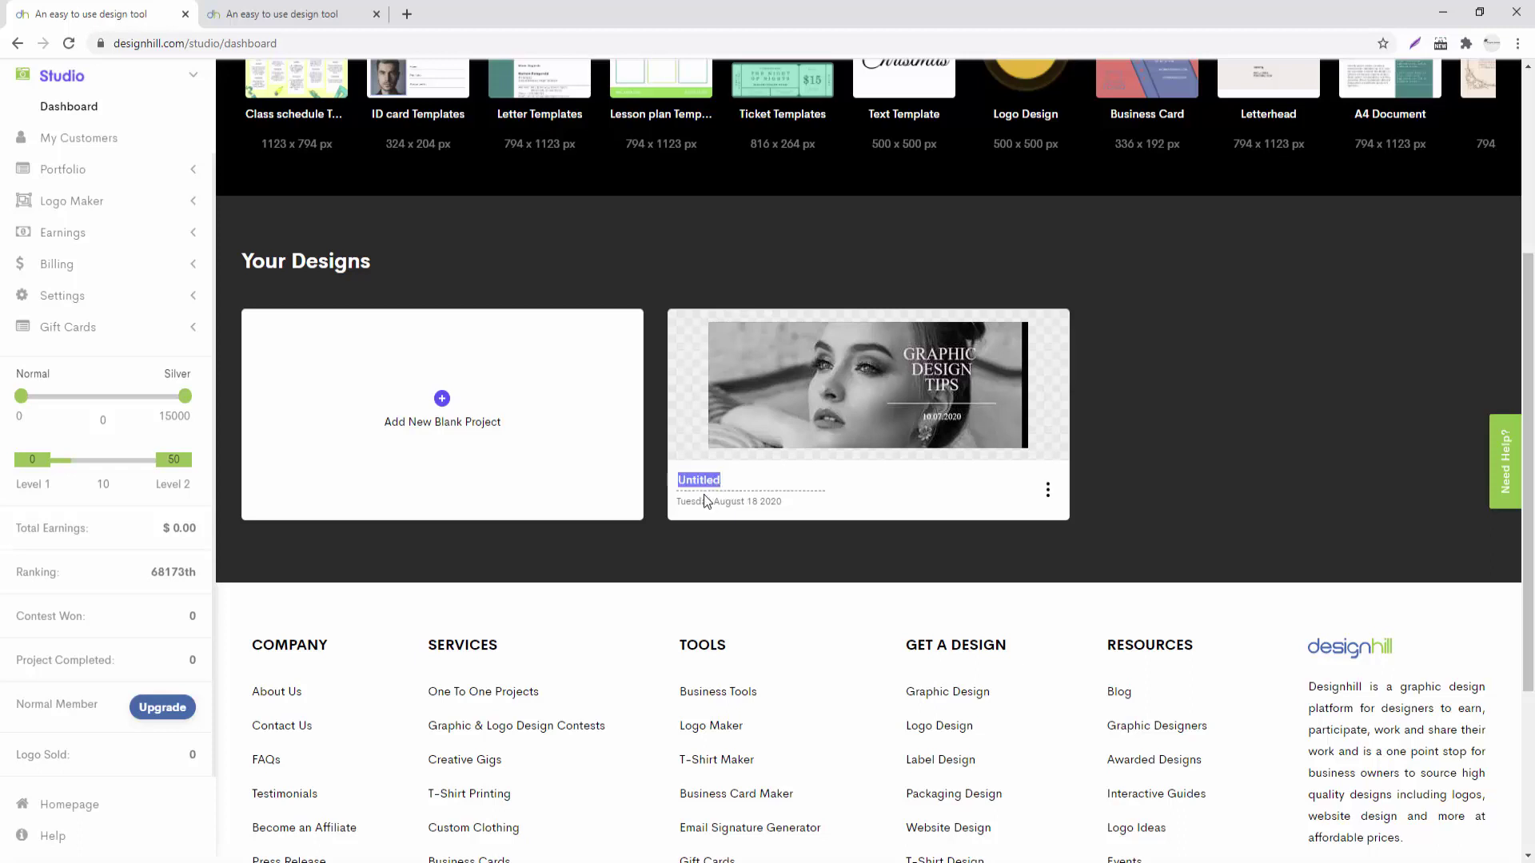
text(FGHFRG)
click(1191, 498)
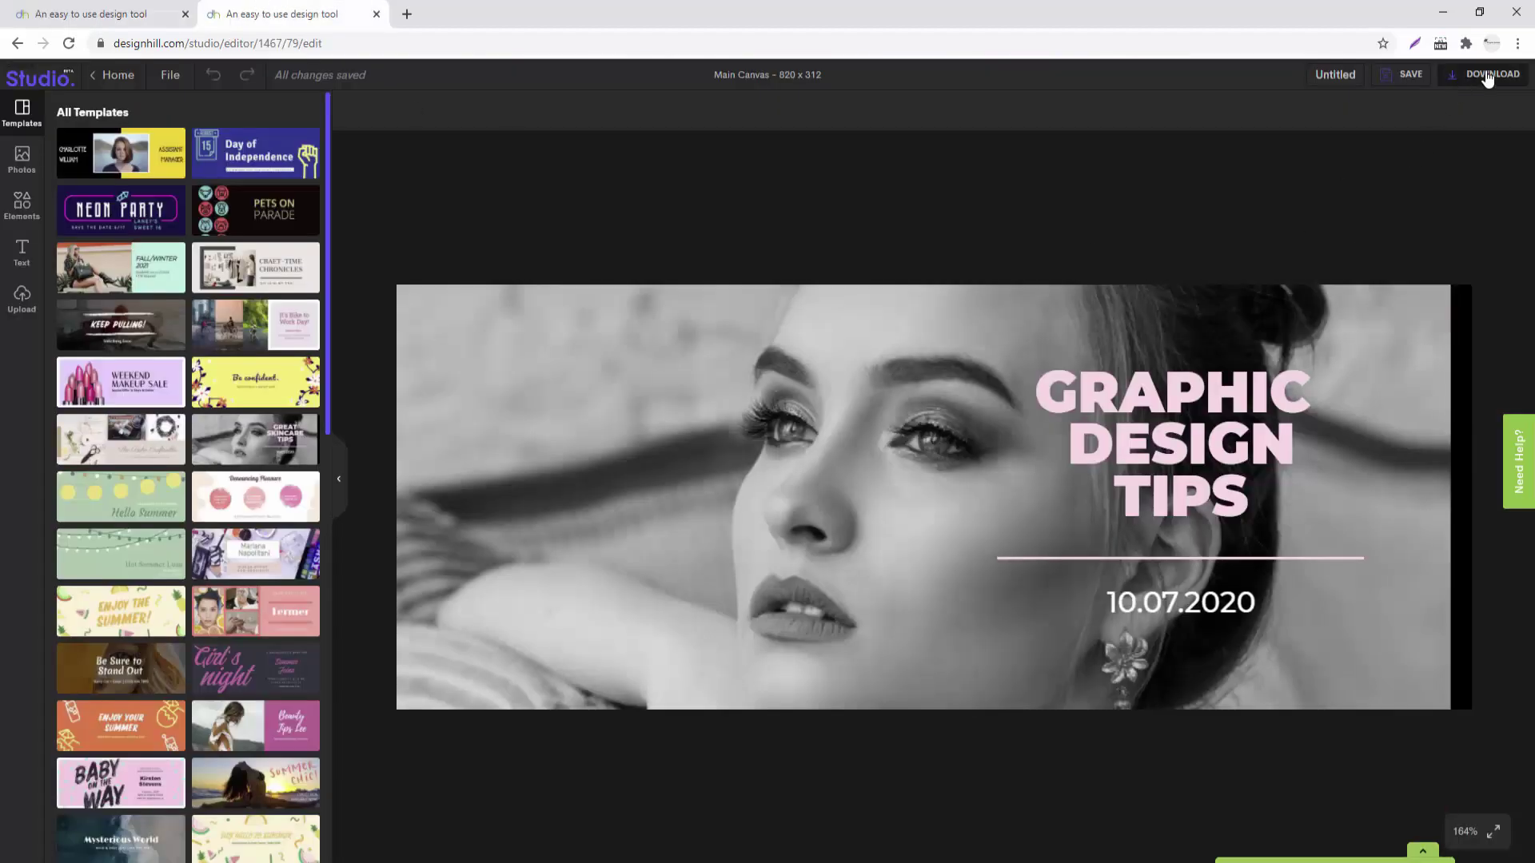
- Download the cover as JPG and preview 1597761406471.jpg in Photos
click(1486, 76)
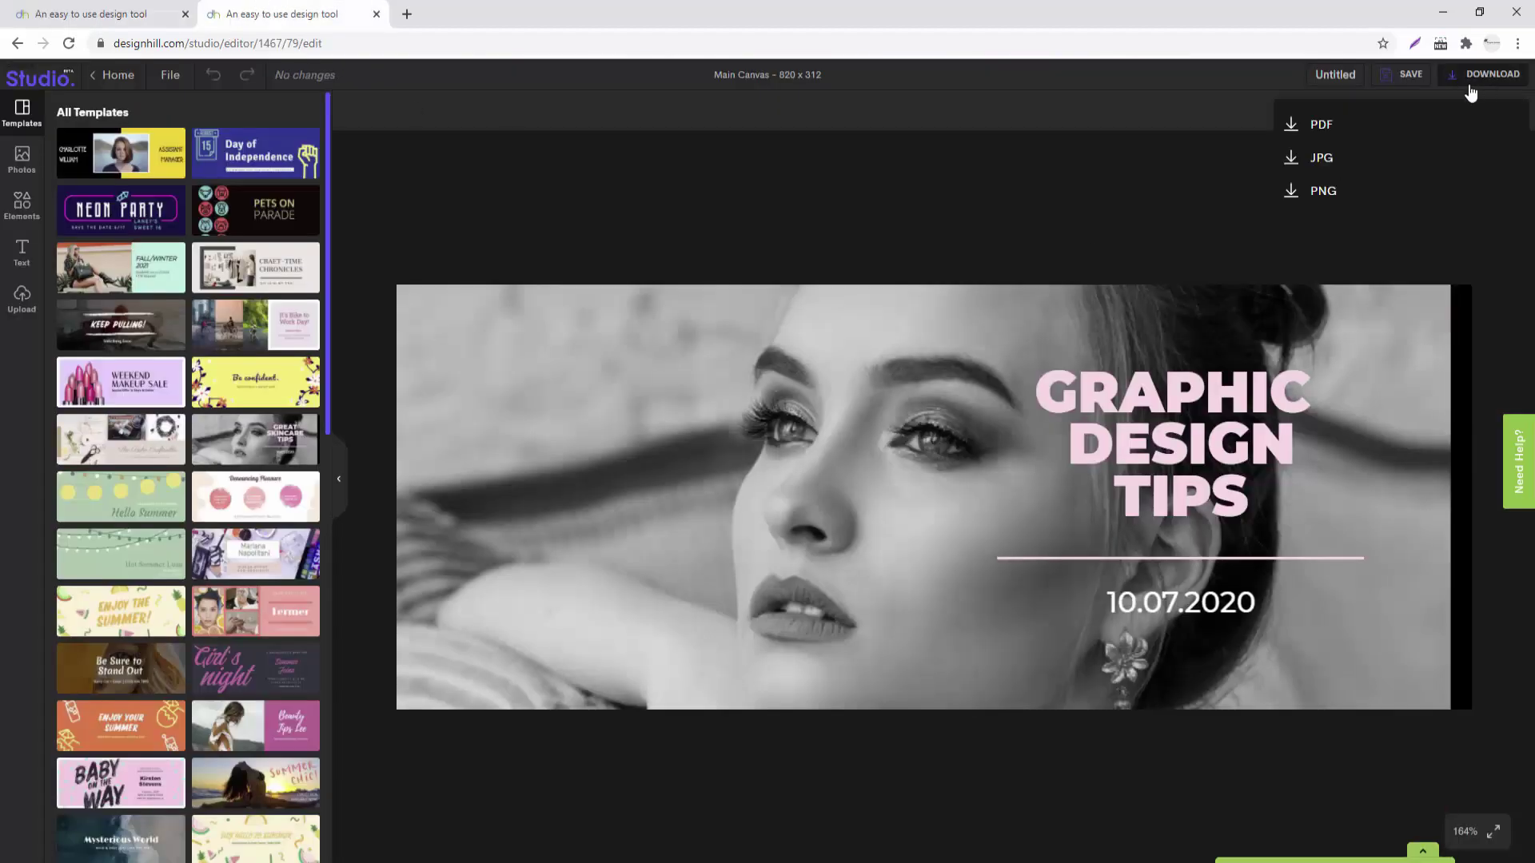
click(1319, 164)
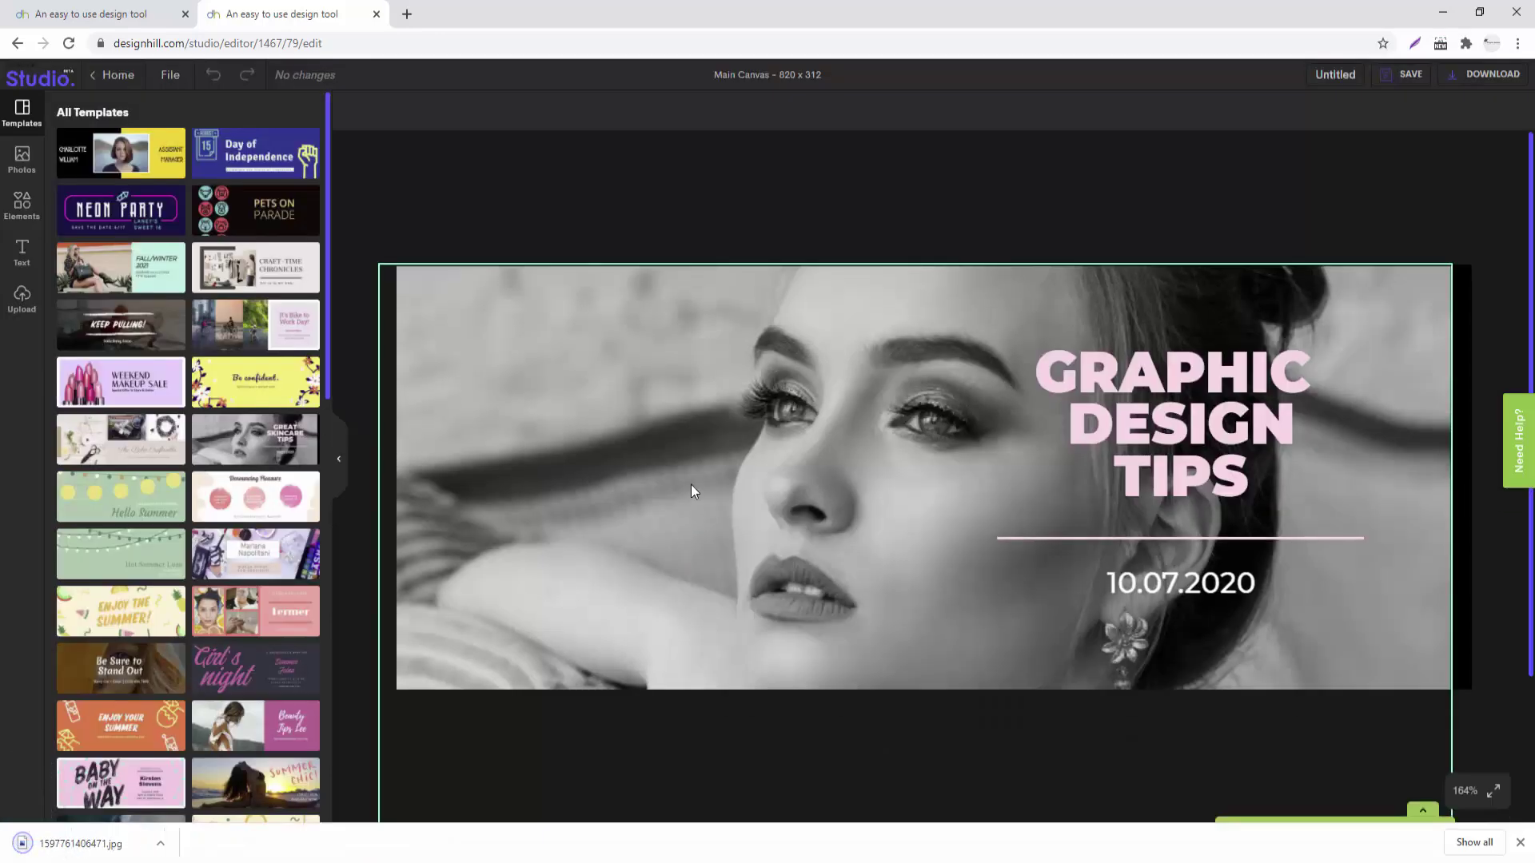
click(72, 844)
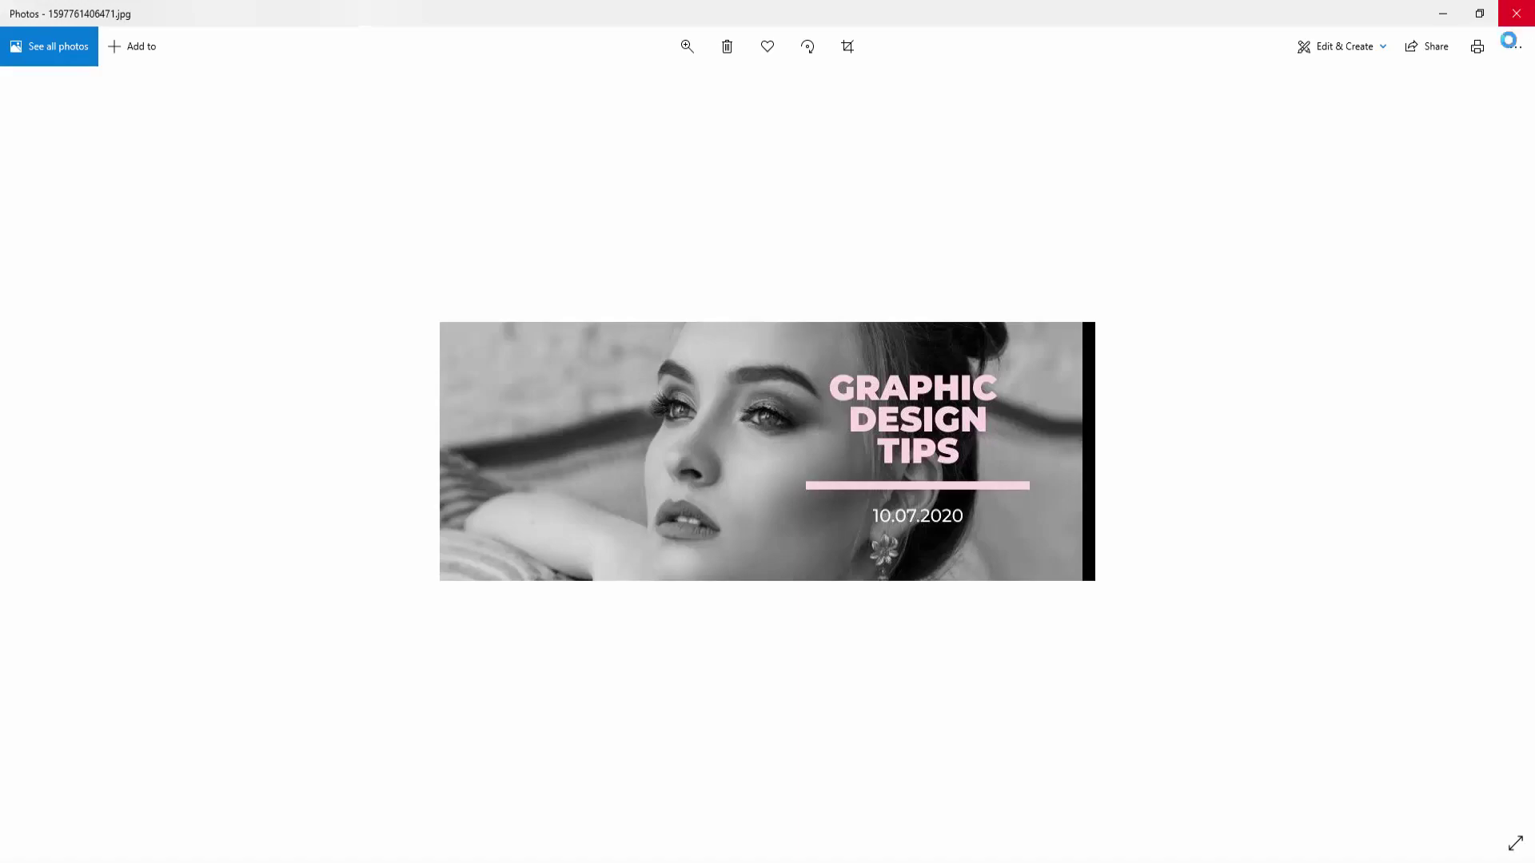
click(1517, 13)
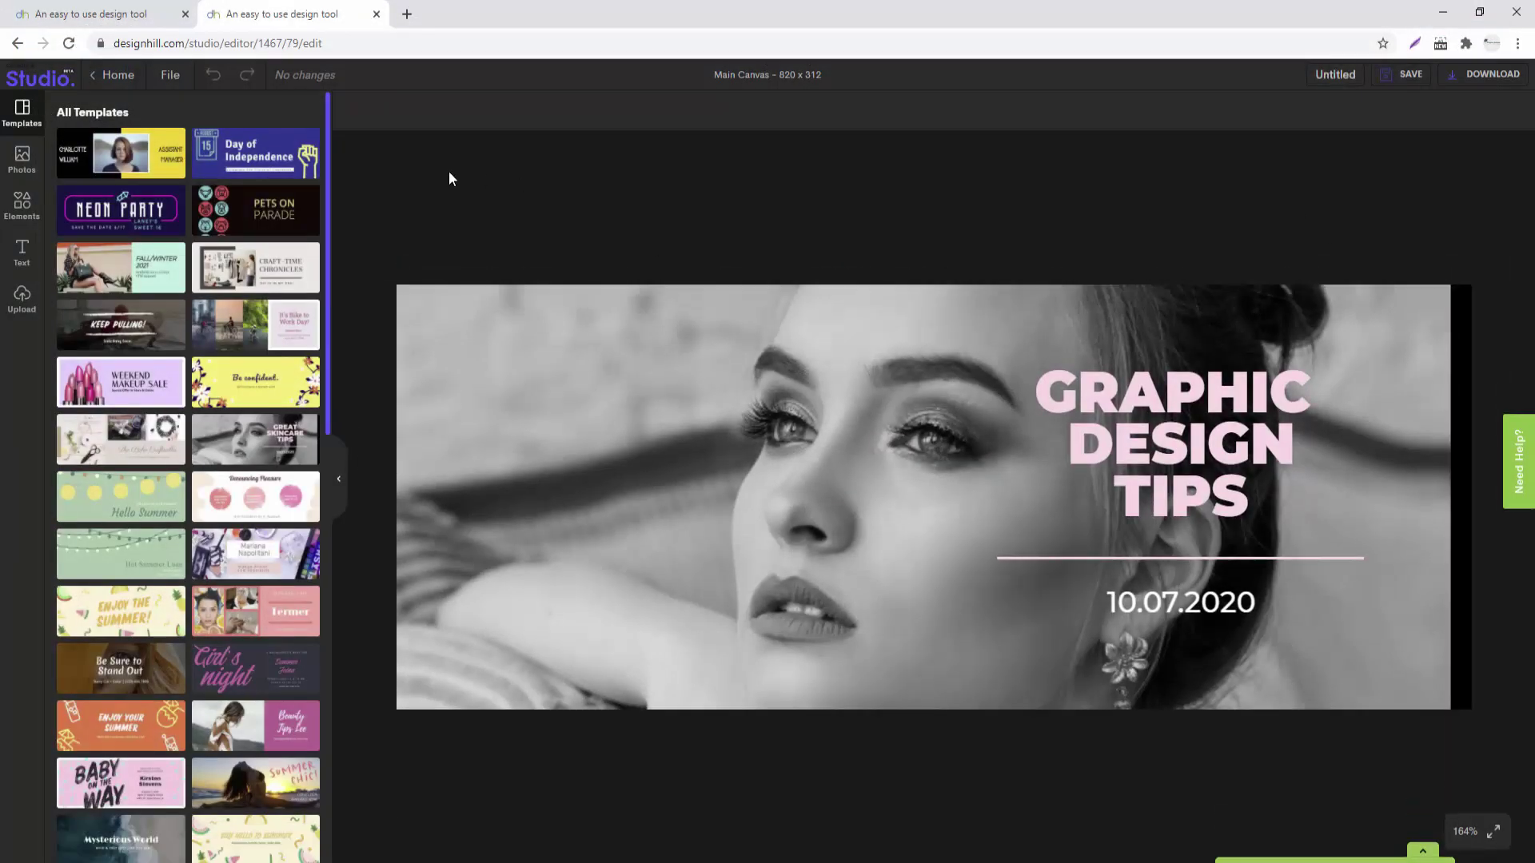
- Close the cover editor tab and start a new 1024 x 512 Twitter Post design
click(112, 13)
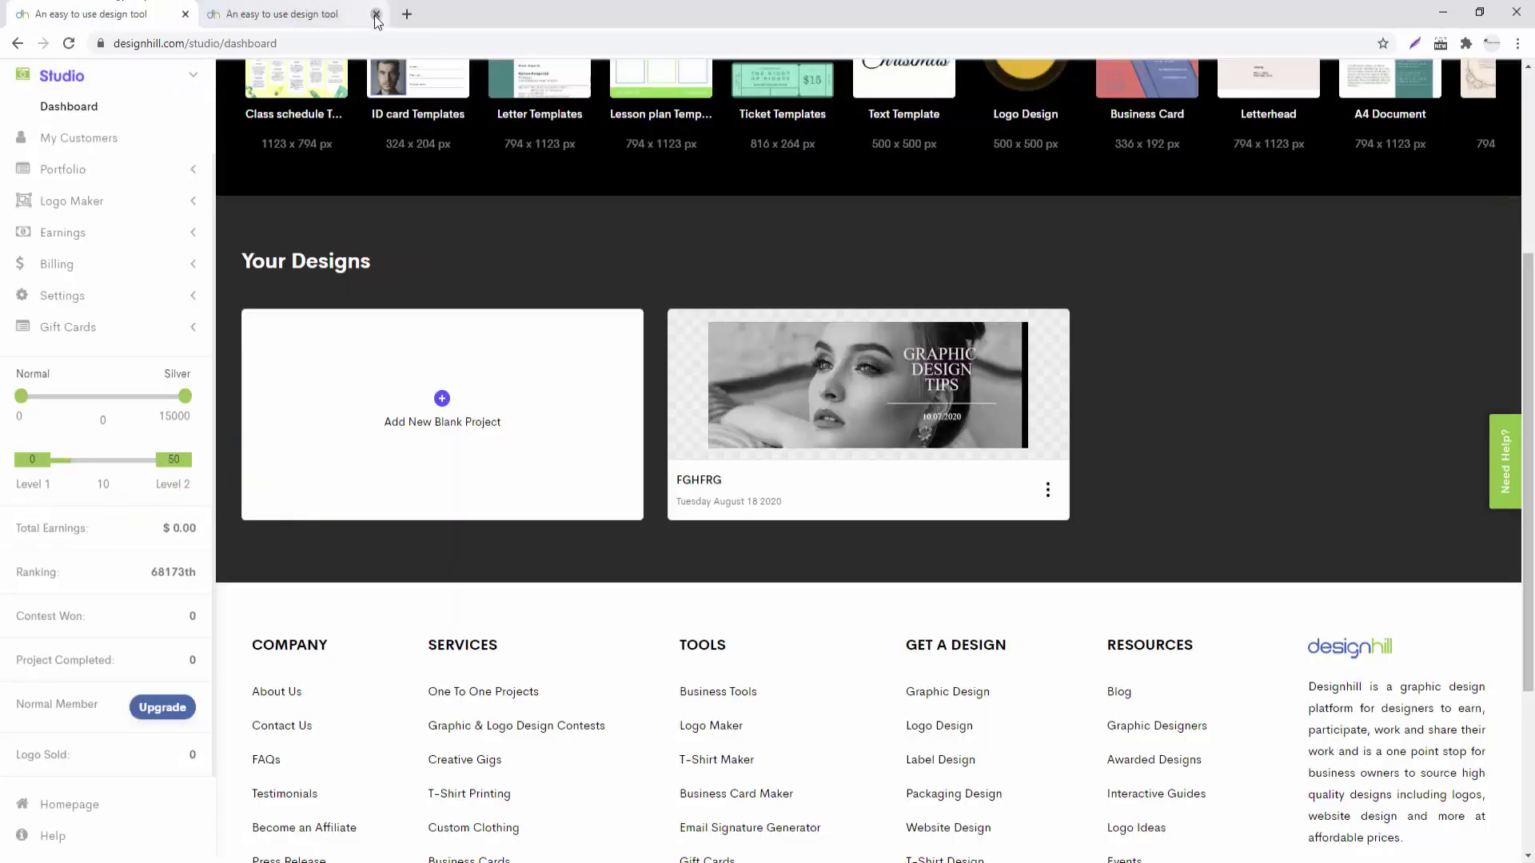
click(376, 14)
click(1480, 370)
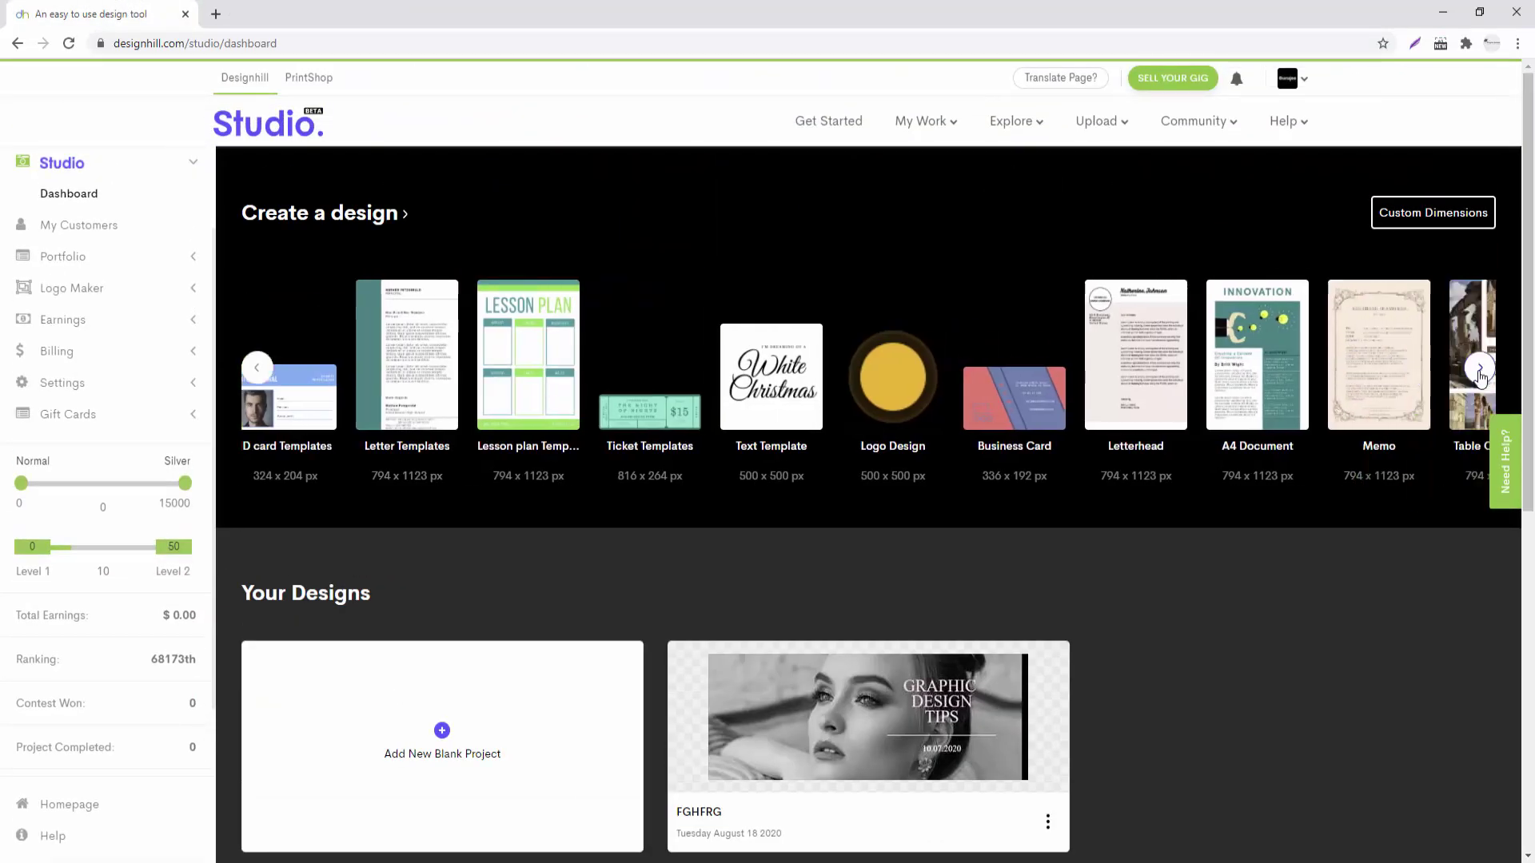
click(1480, 370)
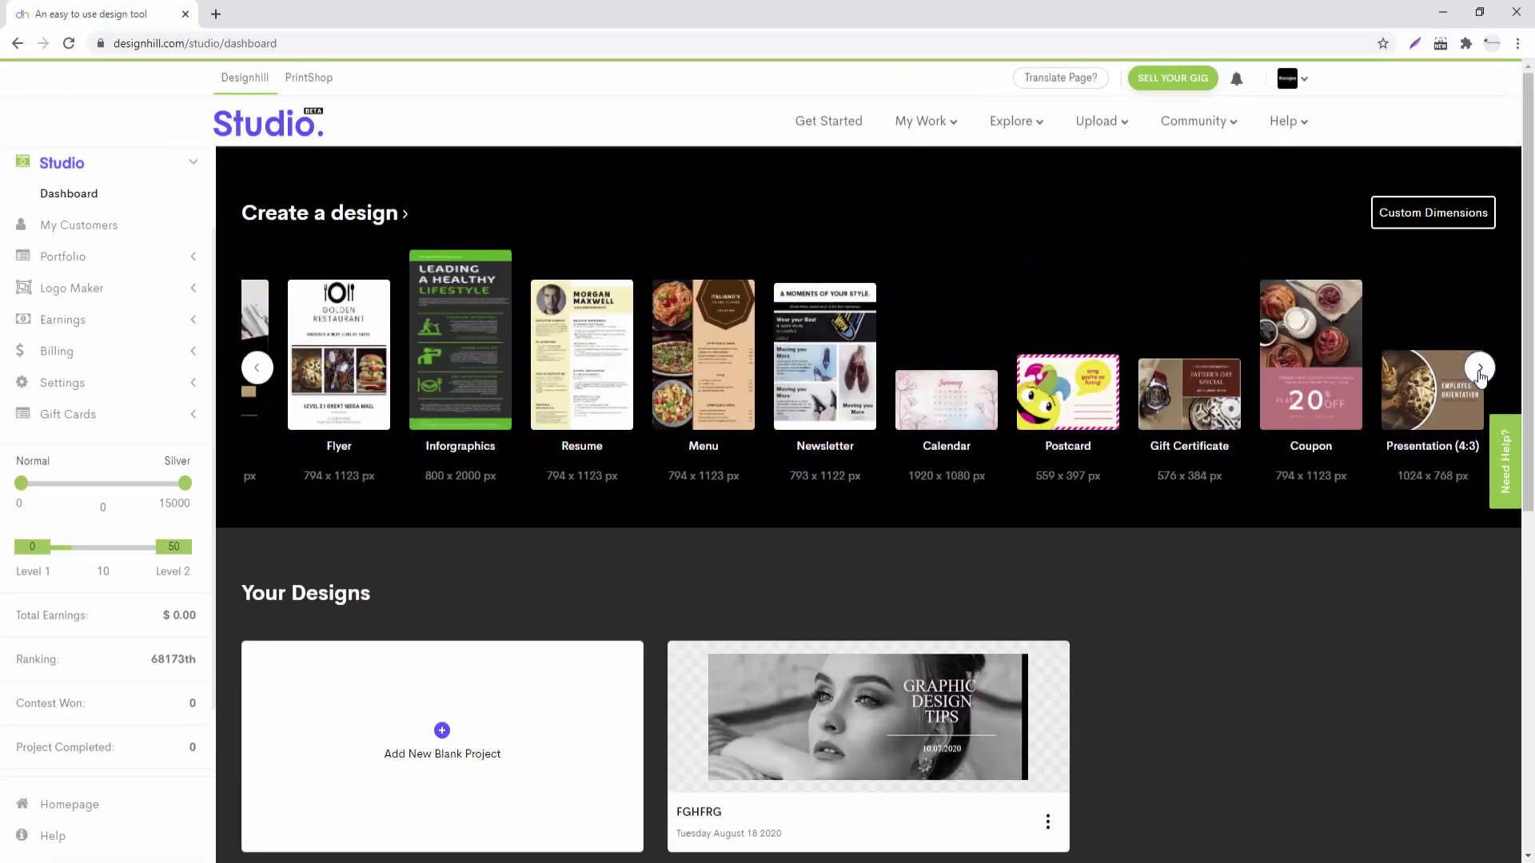
click(1480, 369)
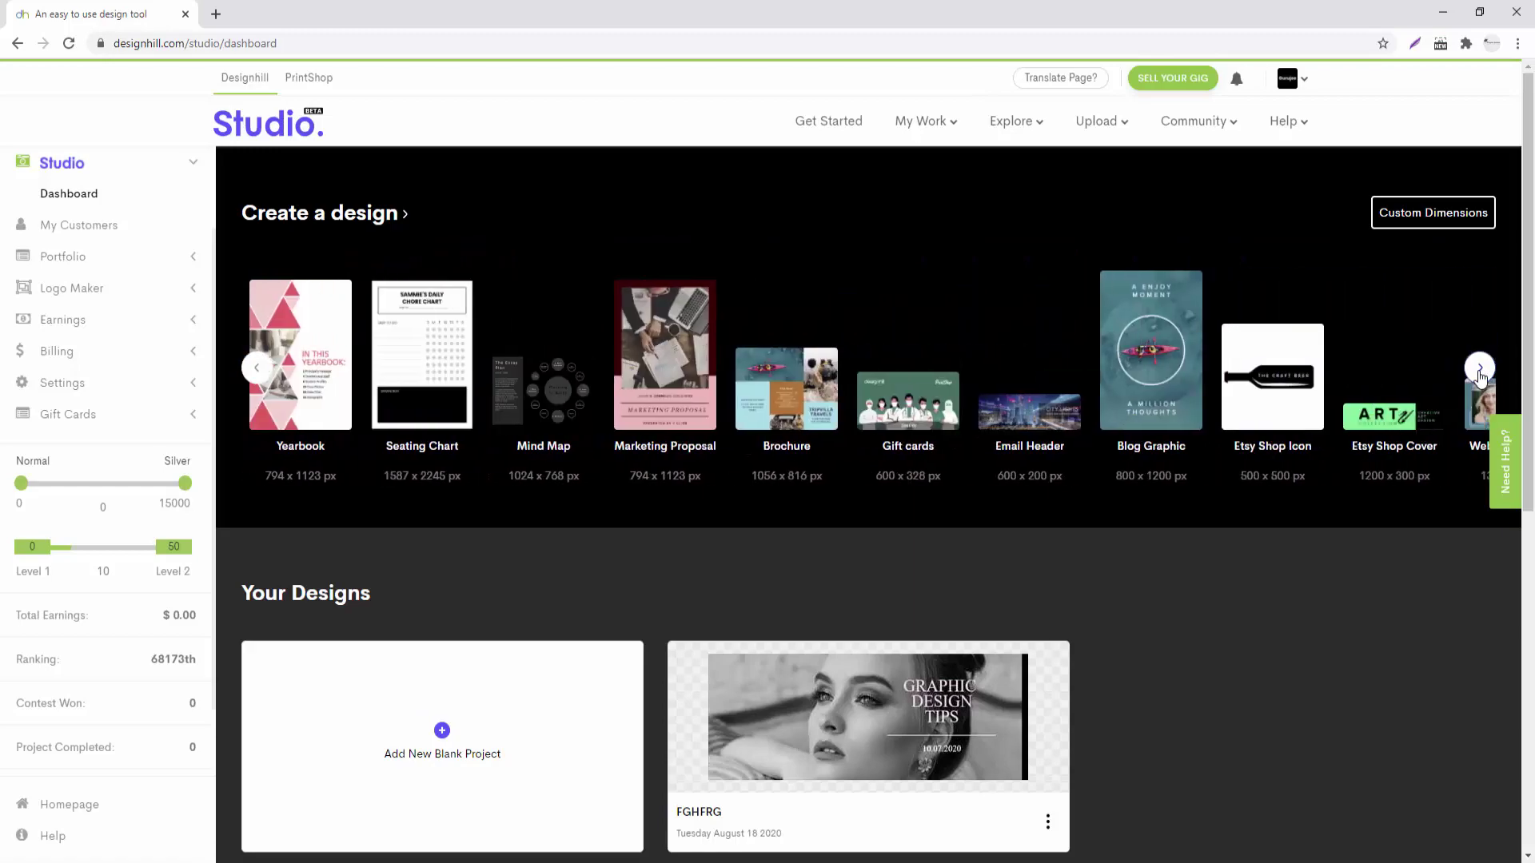
click(1480, 369)
click(1479, 369)
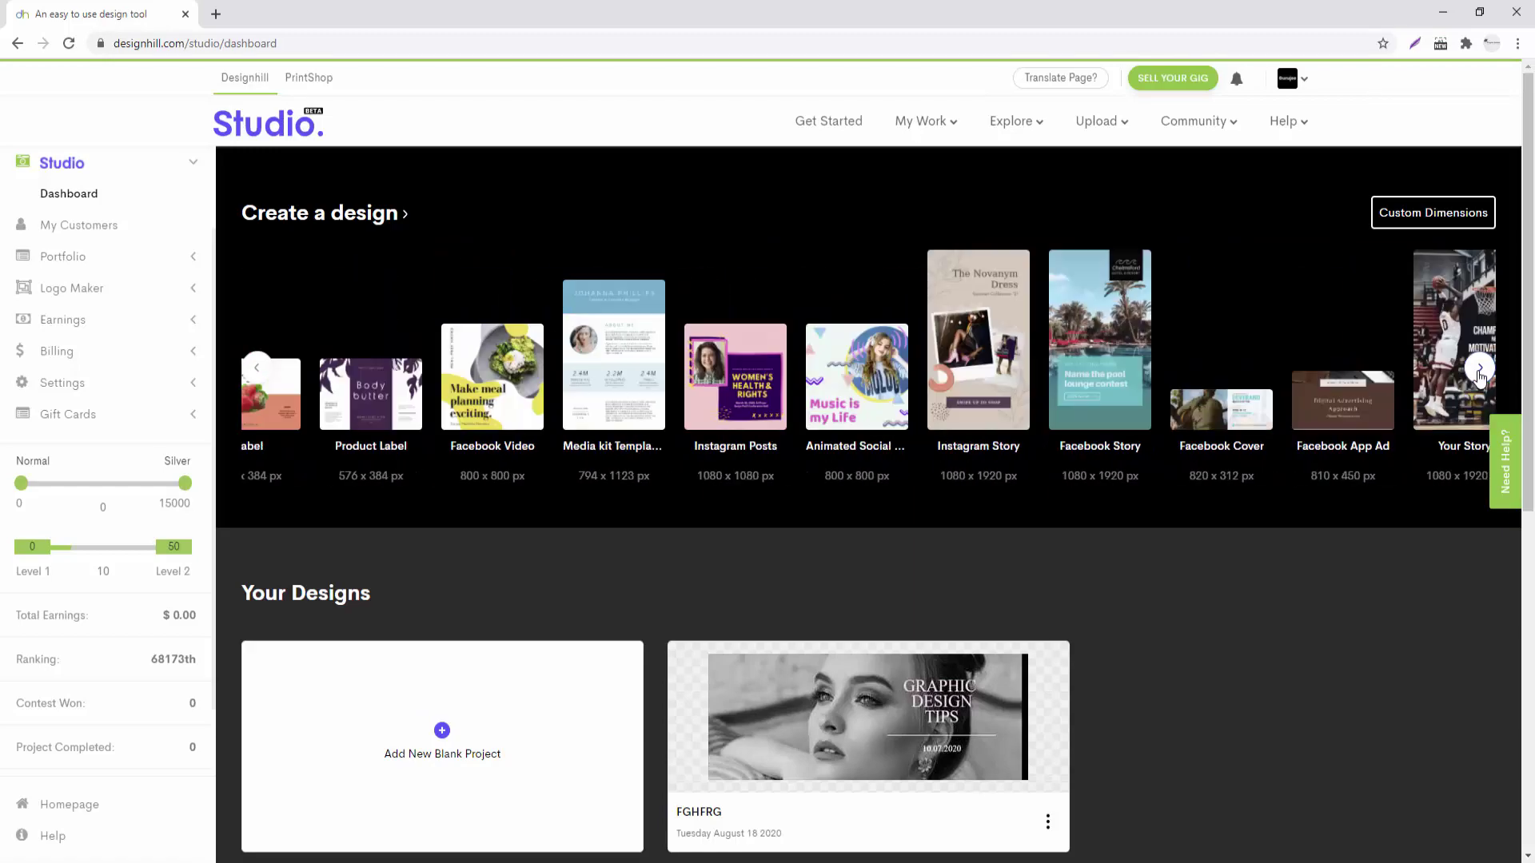
click(1478, 370)
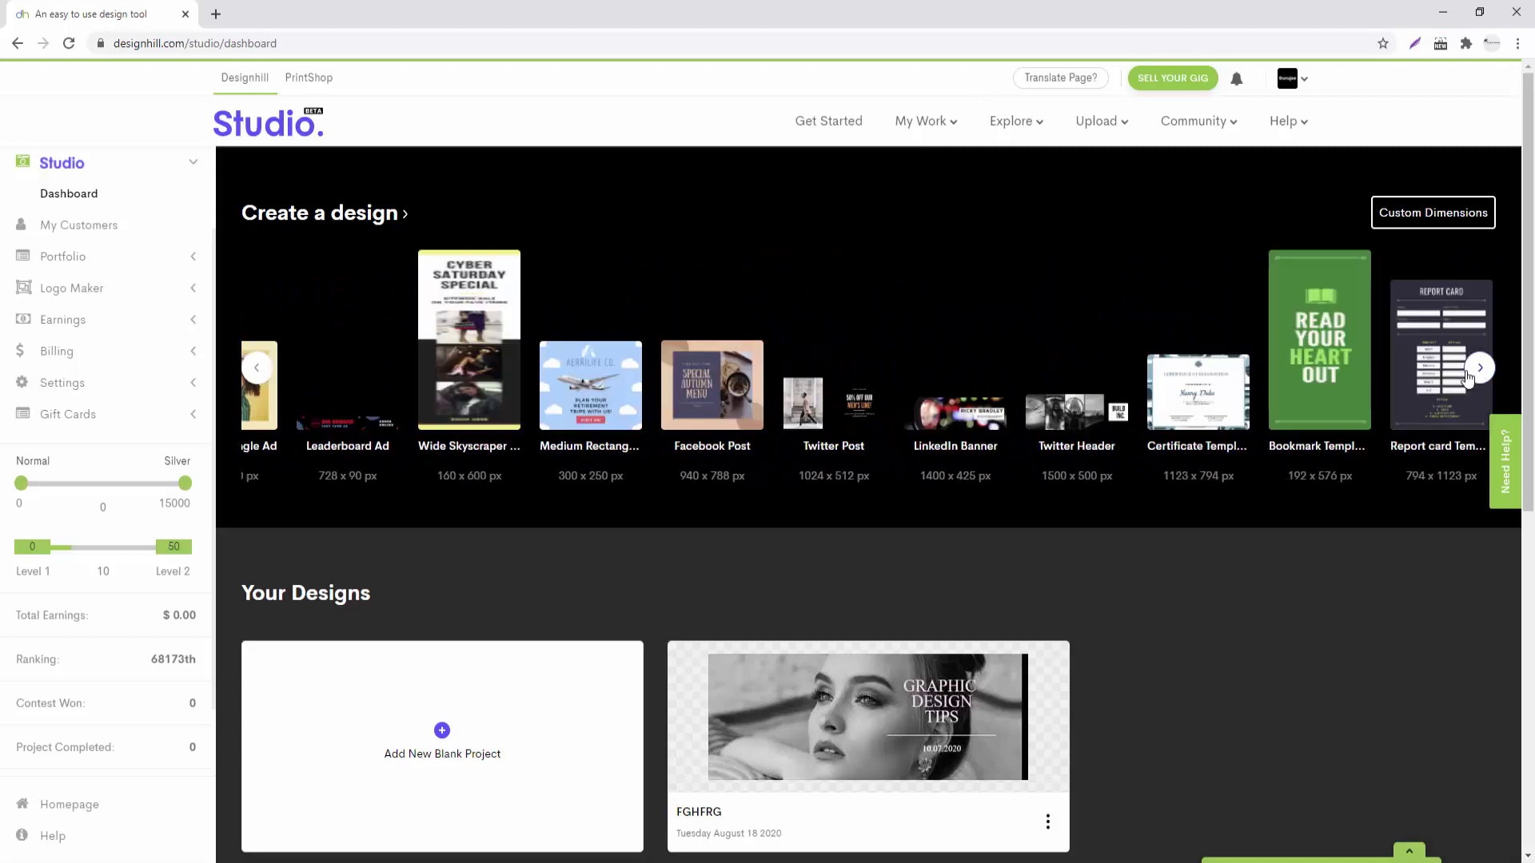
click(843, 397)
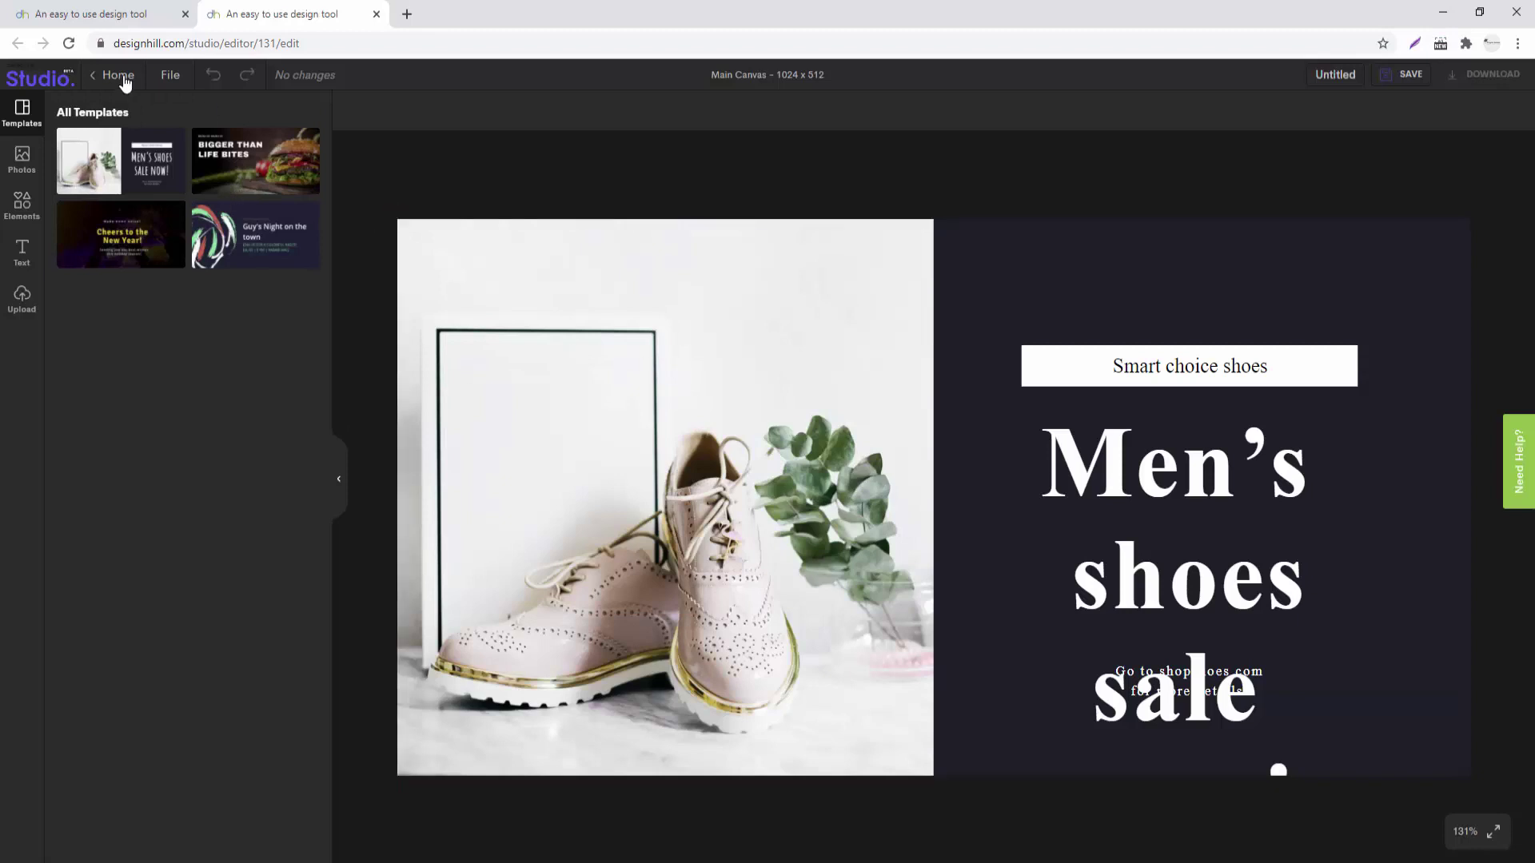
- Move the shopshoes.com line up beneath the MEN'S SHOES SALE NOW! heading
click(771, 485)
click(1169, 533)
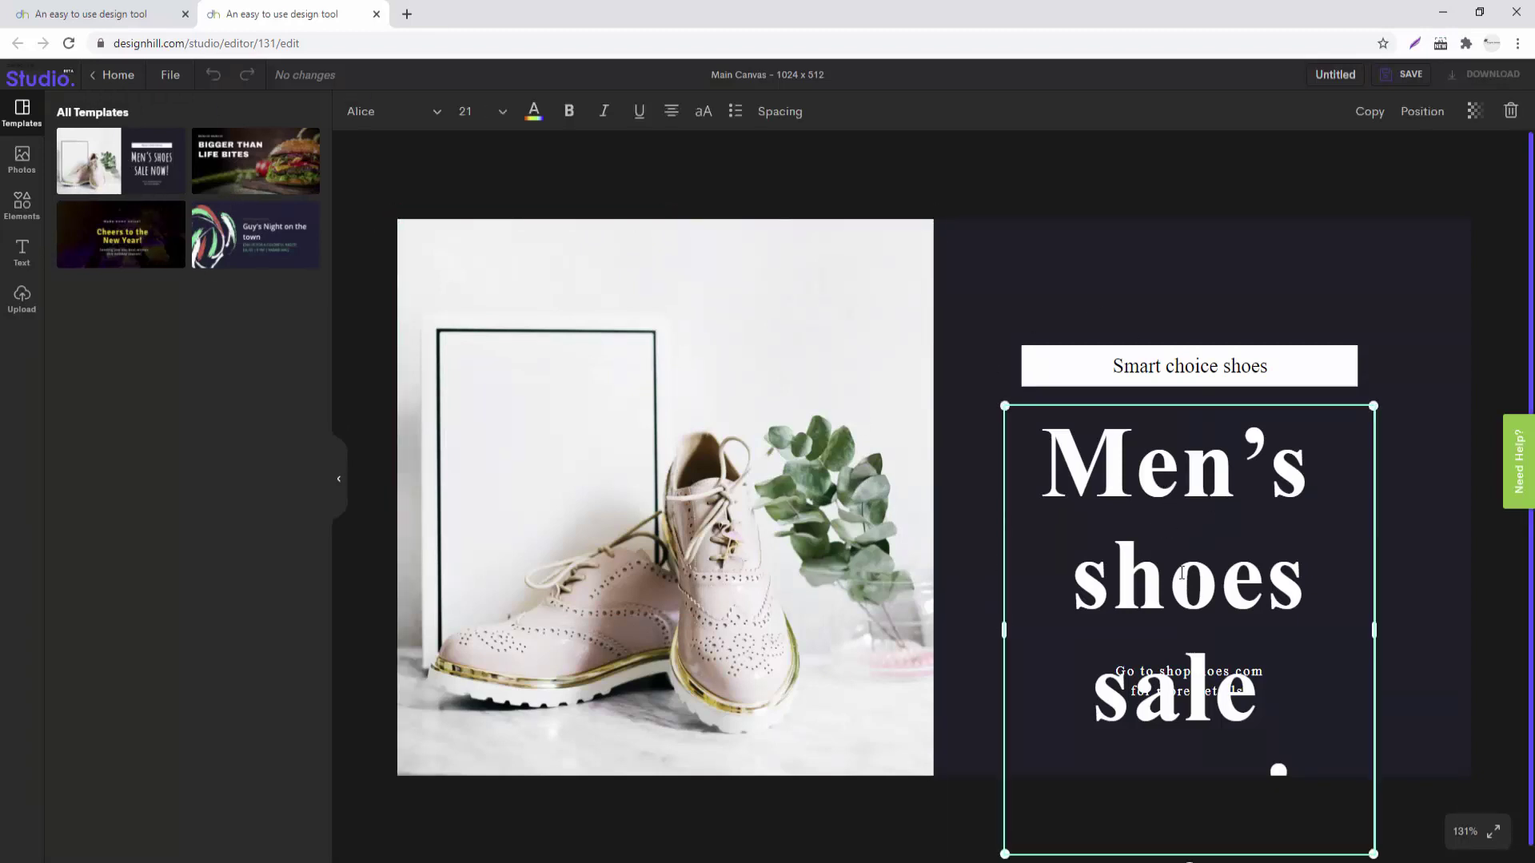
drag(1175, 675, 1175, 639)
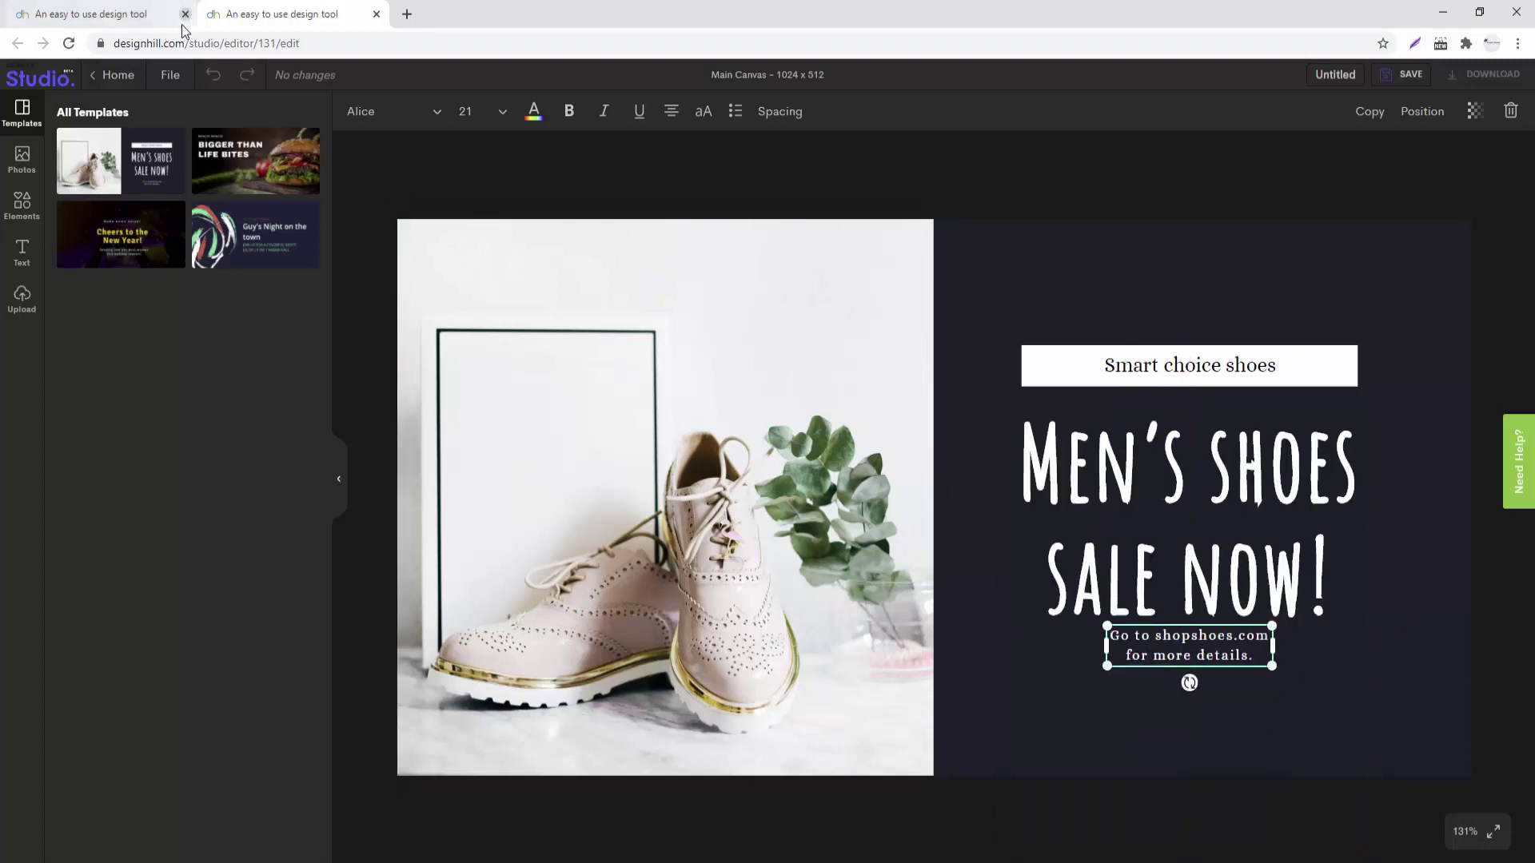
click(132, 14)
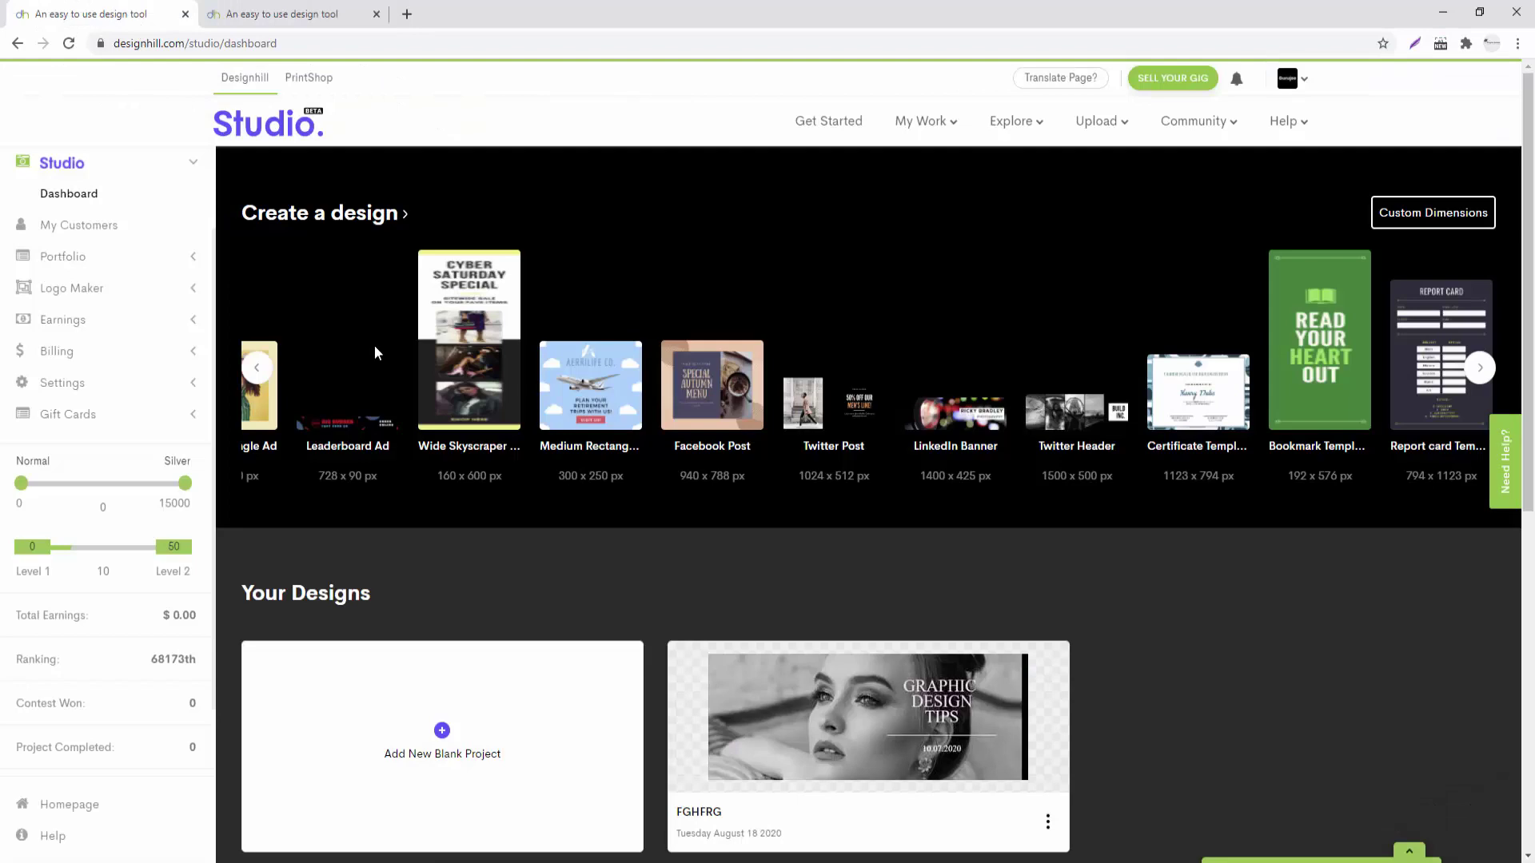
- Page the Create a design carousel back to Wattpad Book Cover, Comic Strip and Gift Tag
click(256, 368)
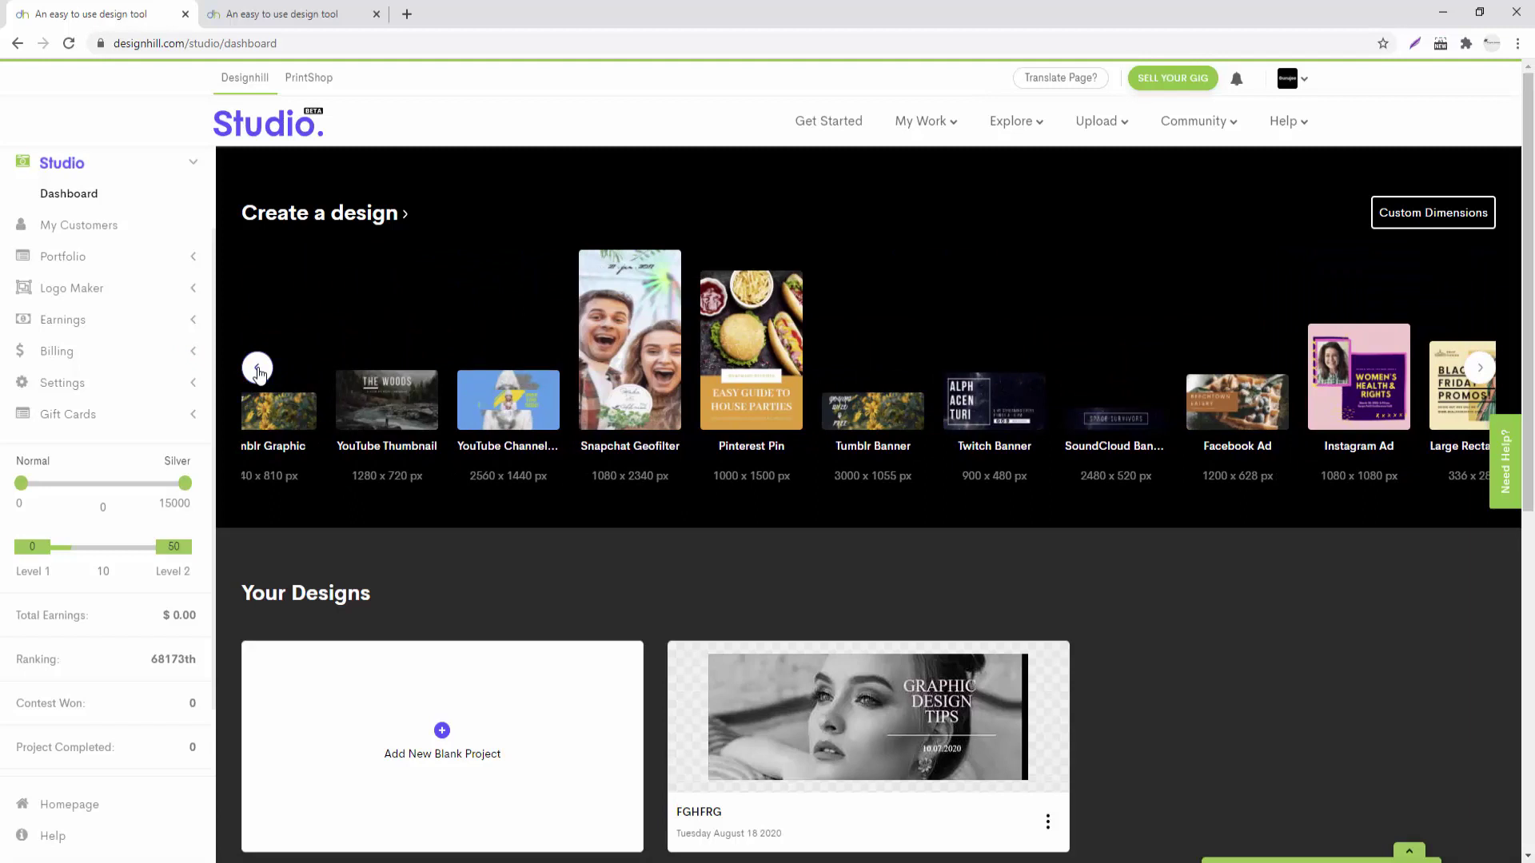
click(256, 369)
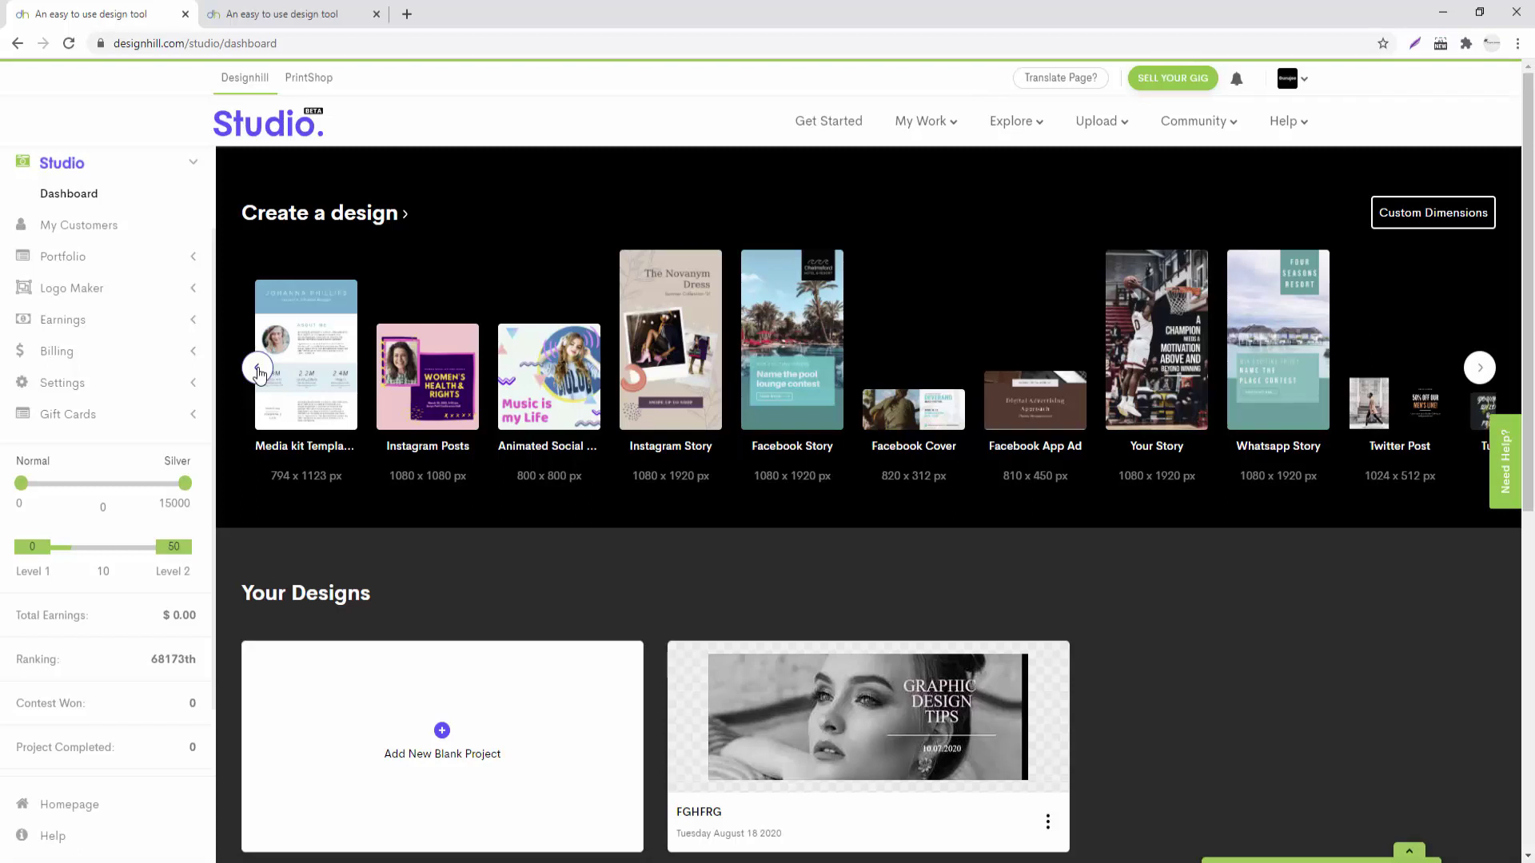
click(256, 368)
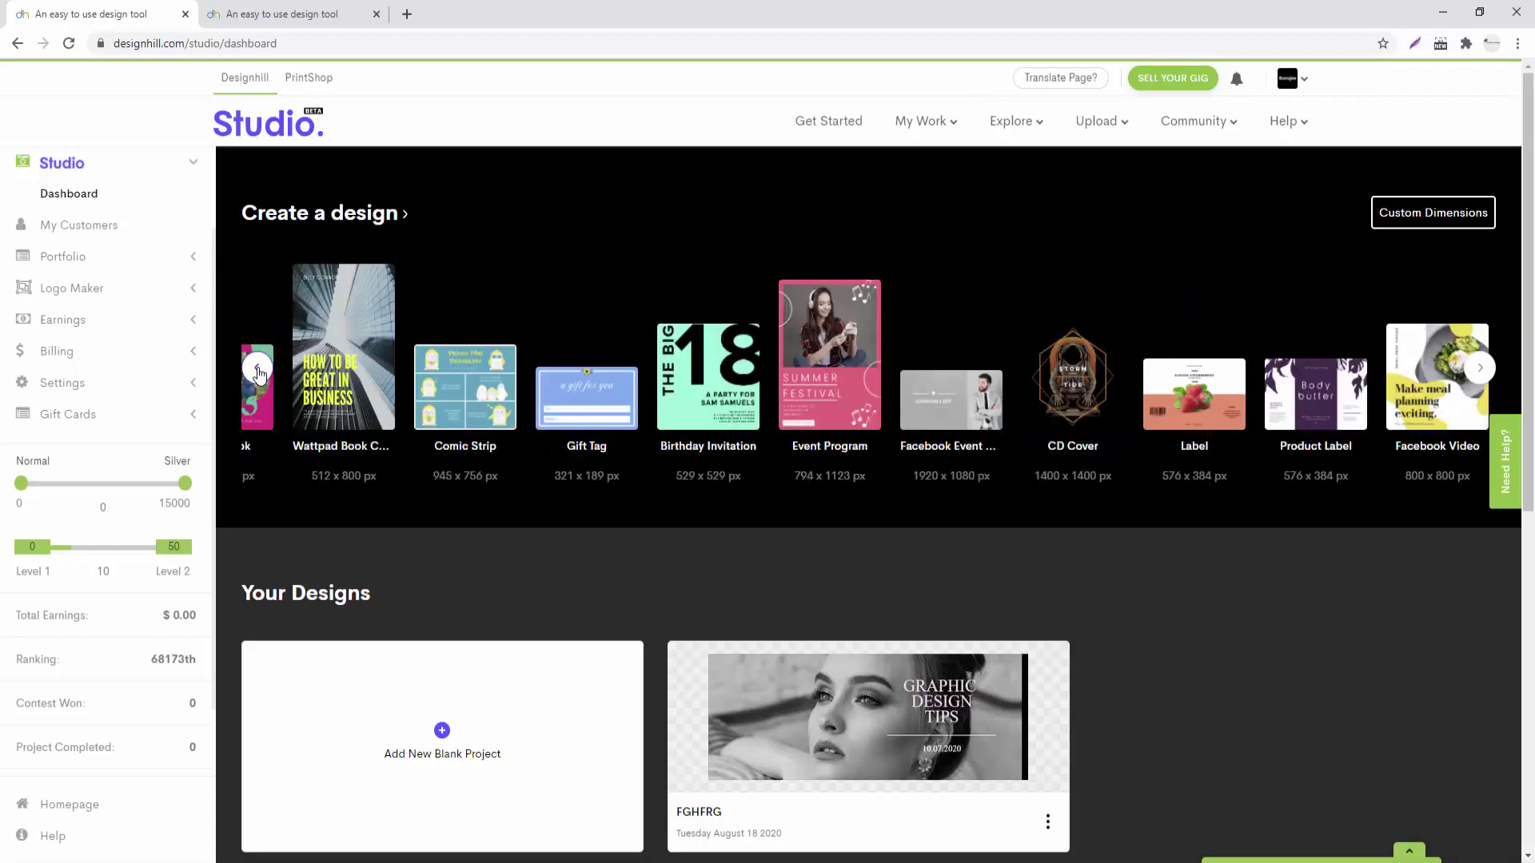